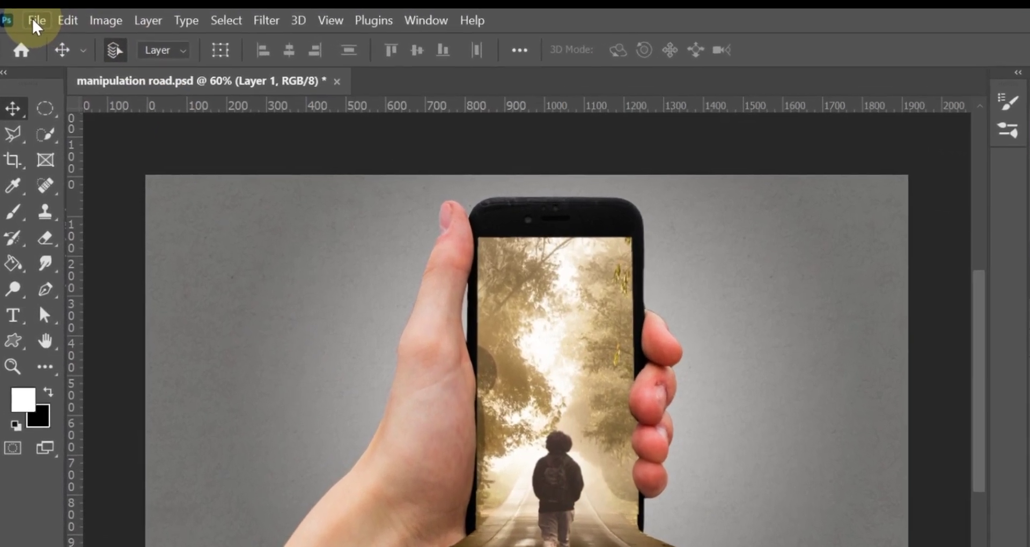
Open the photo pexels-photo-106787 and unlock its Background layer
left_click(36, 9)
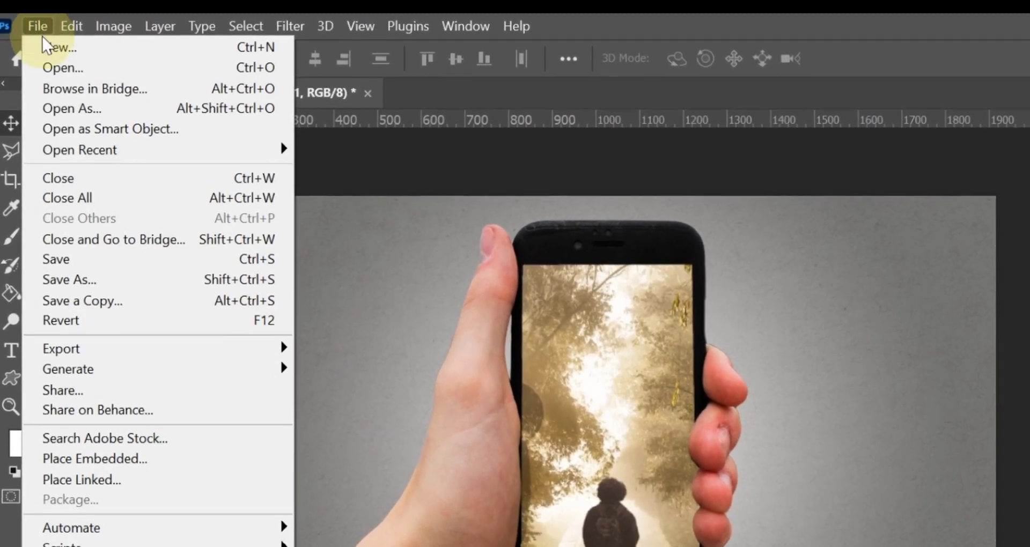
left_click(60, 66)
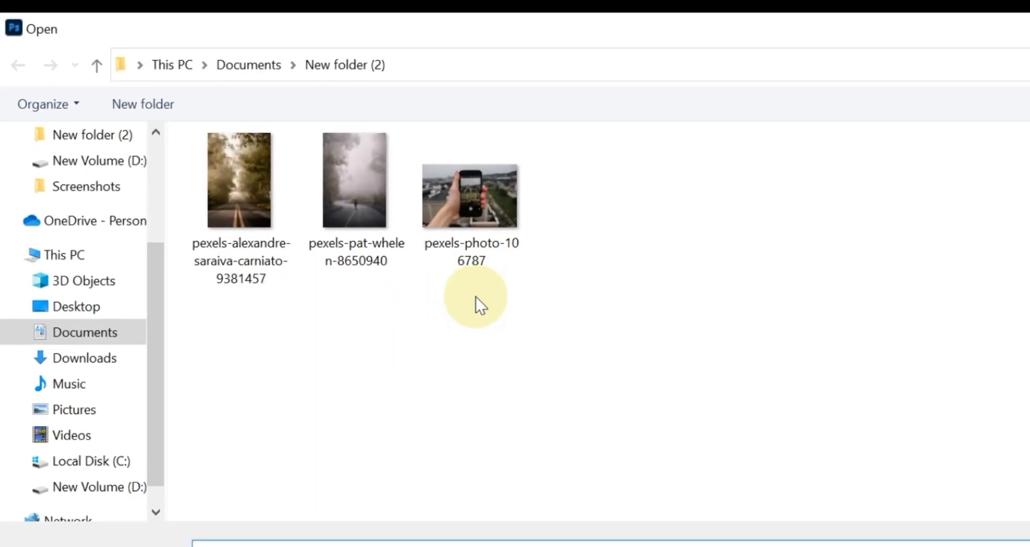
left_click(486, 244)
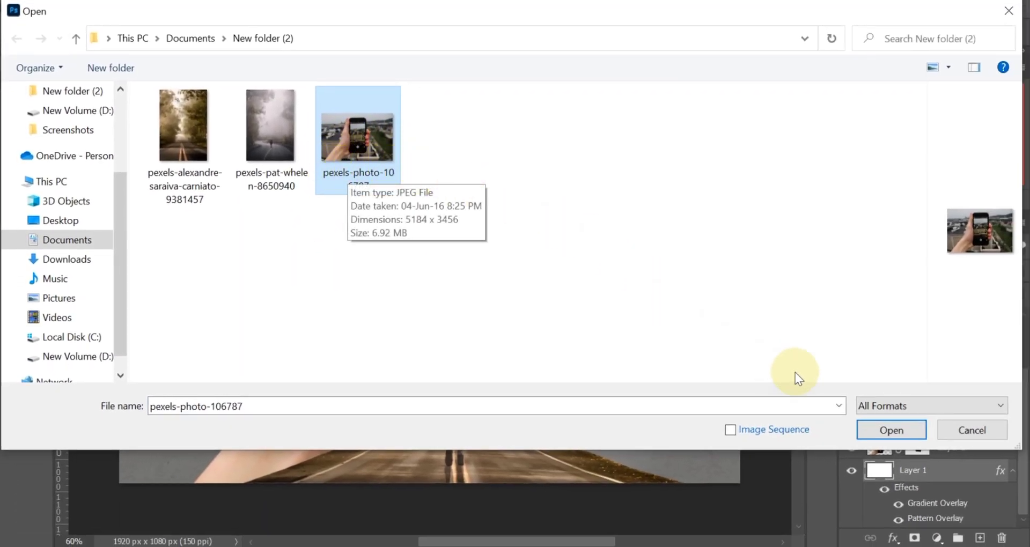
left_click(882, 428)
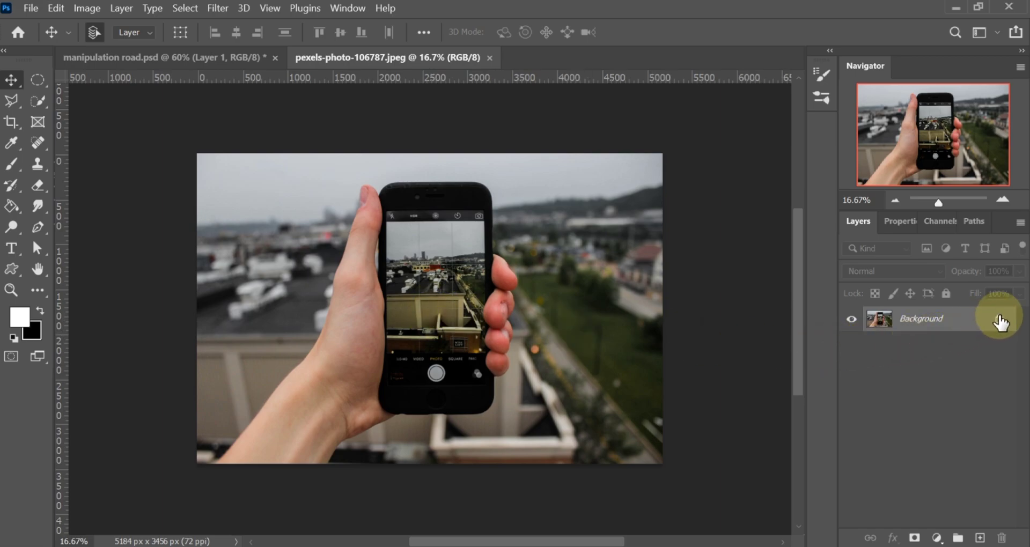
left_click(997, 320)
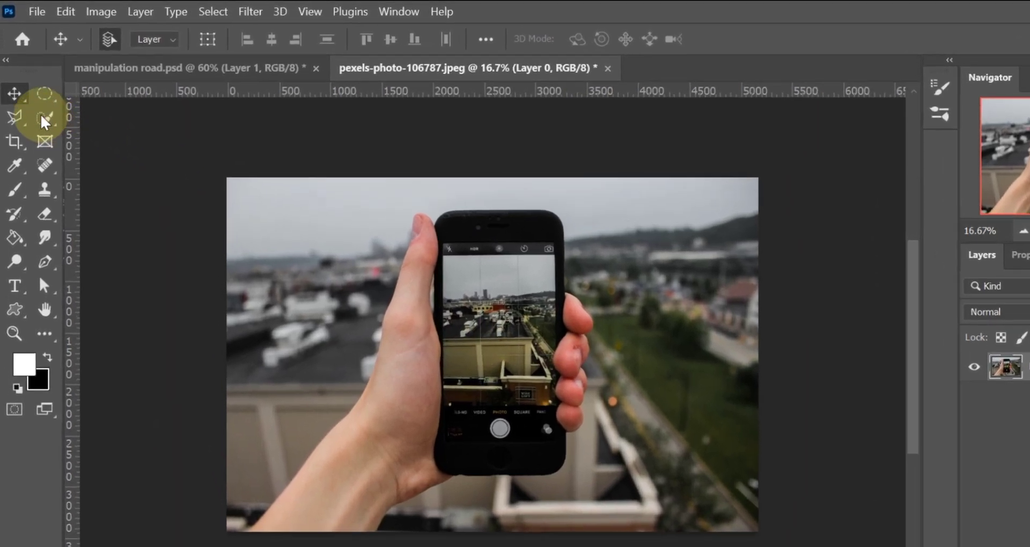
Select the phone together with the hand and forearm holding it, using the Quick Selection tool
left_click(38, 100)
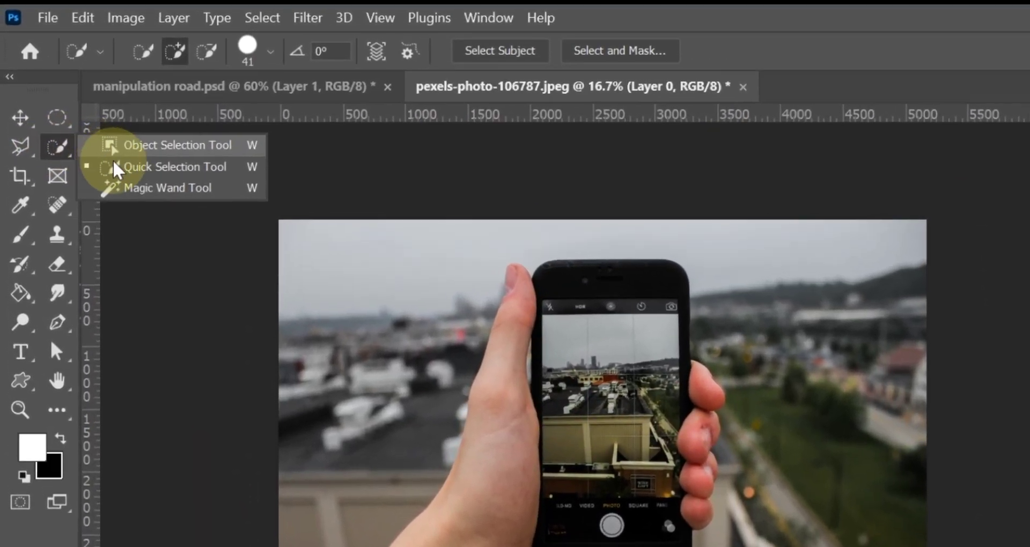
left_click(115, 166)
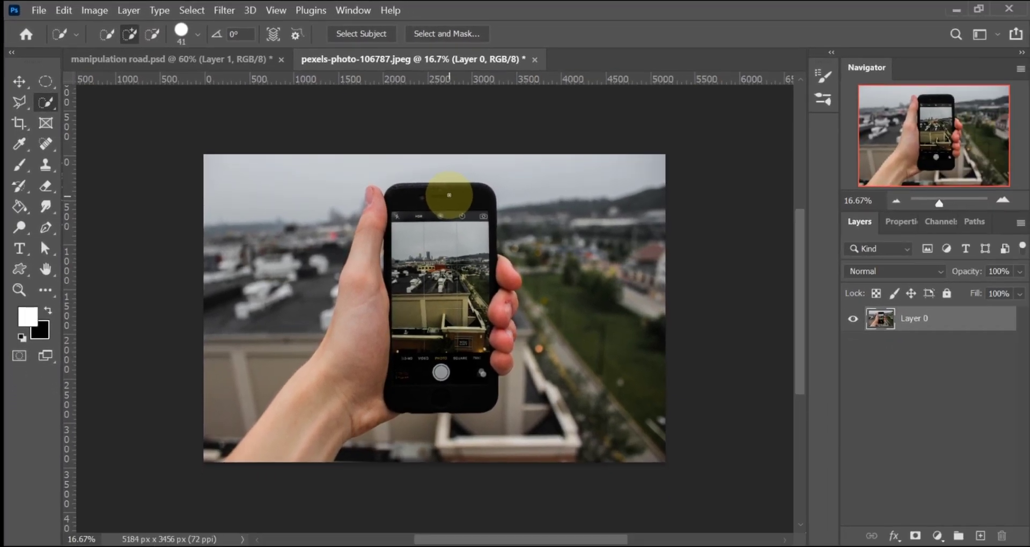
mouse_move(449, 195)
left_mouse_down()
mouse_move(452, 385)
mouse_move(510, 275)
mouse_move(498, 355)
left_mouse_up()
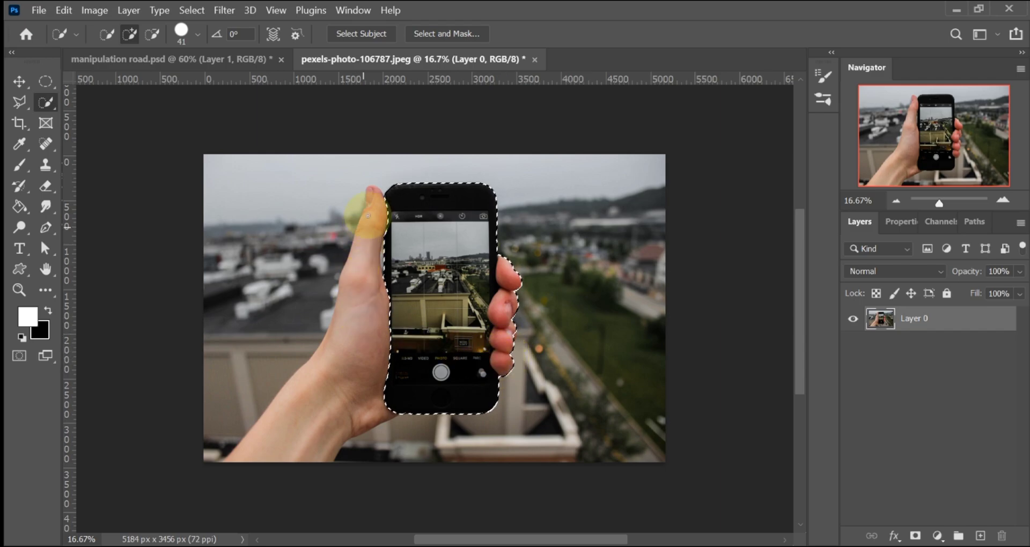
mouse_move(374, 194)
left_mouse_down()
mouse_move(361, 287)
mouse_move(369, 340)
left_mouse_up()
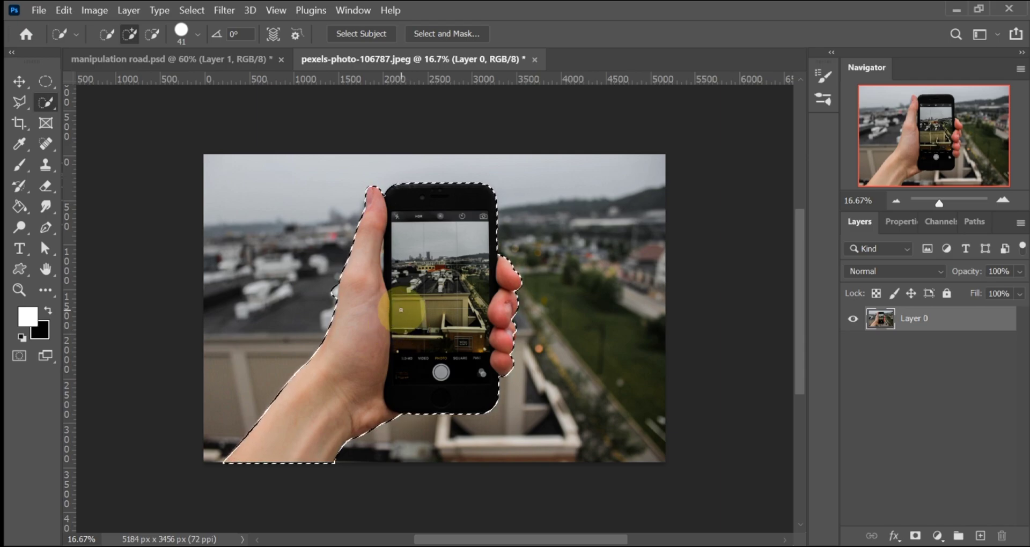
Subtract the stray background patch beside the base of the thumb from the selection, and mask Layer 0 with the refined selection
key("ctrl+plus")
key("ctrl+plus")
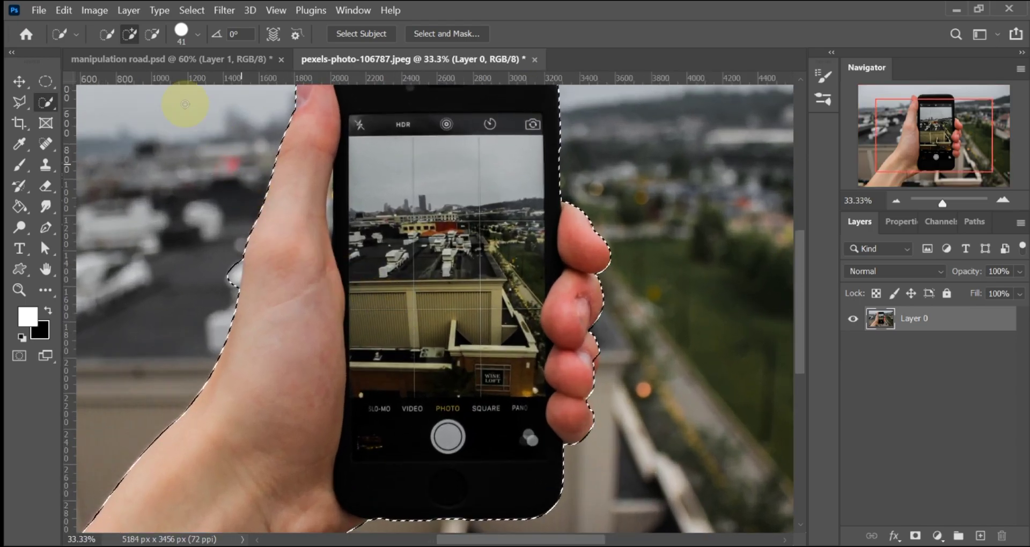
left_click(151, 33)
mouse_move(245, 253)
left_mouse_down()
mouse_move(228, 285)
mouse_move(236, 264)
left_mouse_up()
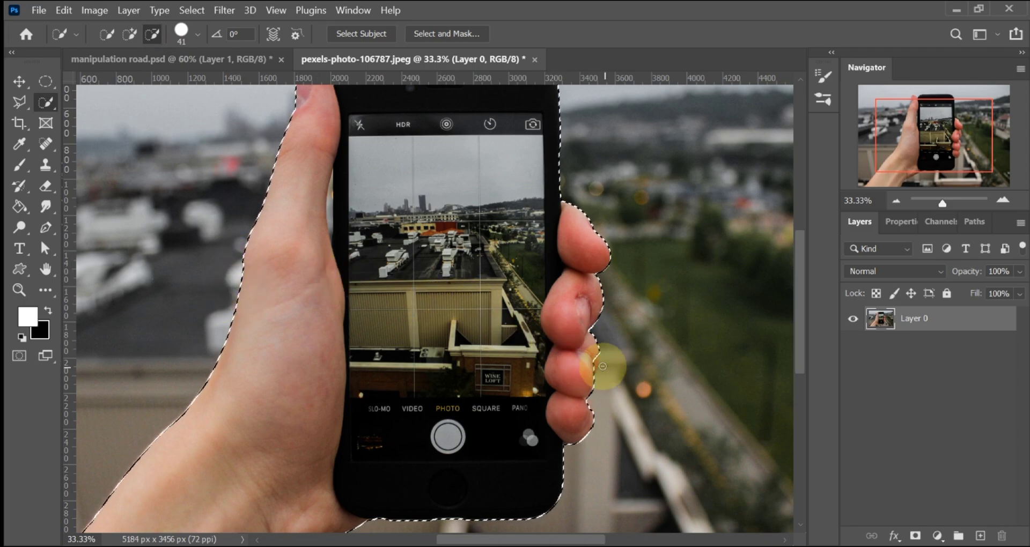
left_click(130, 34)
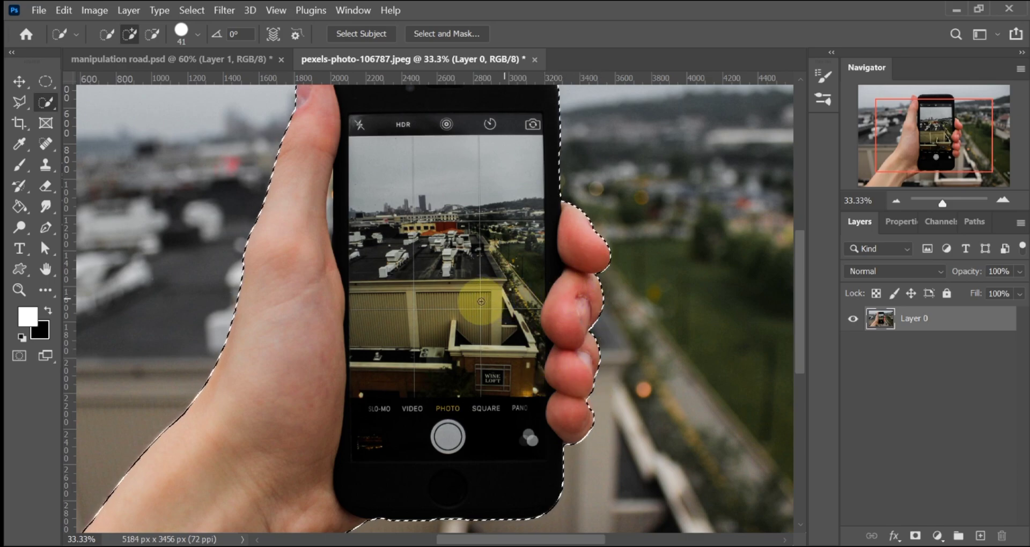
key("ctrl+0")
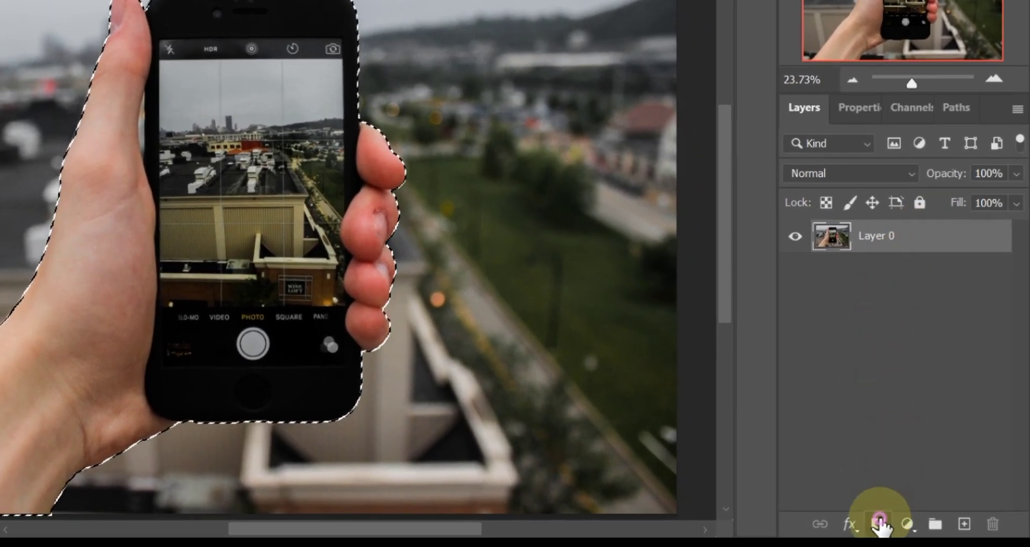
left_click(895, 529)
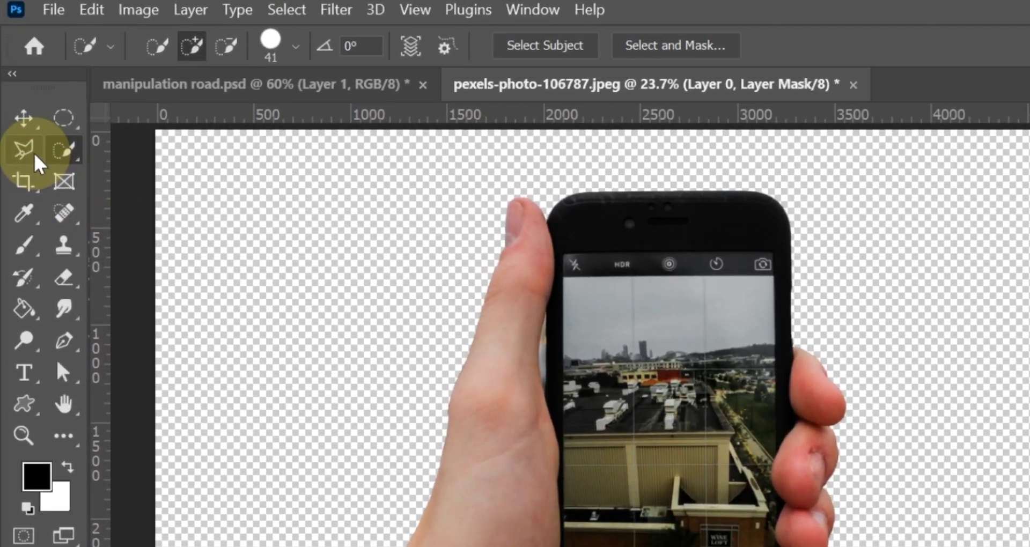
Outline the phone's screen area with the Polygonal Lasso tool, following the fingertips where they overlap the phone's edge
left_click(41, 108)
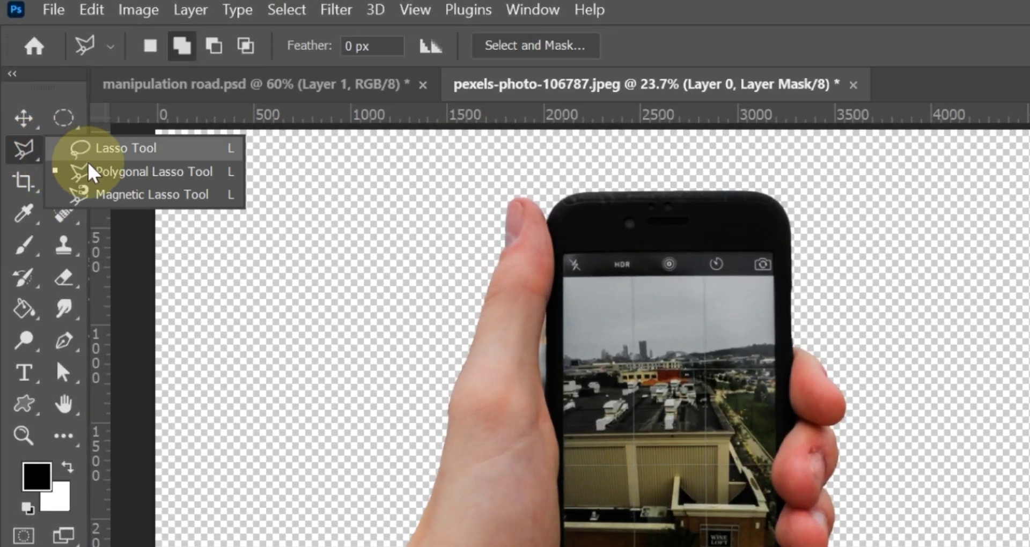
left_click(188, 173)
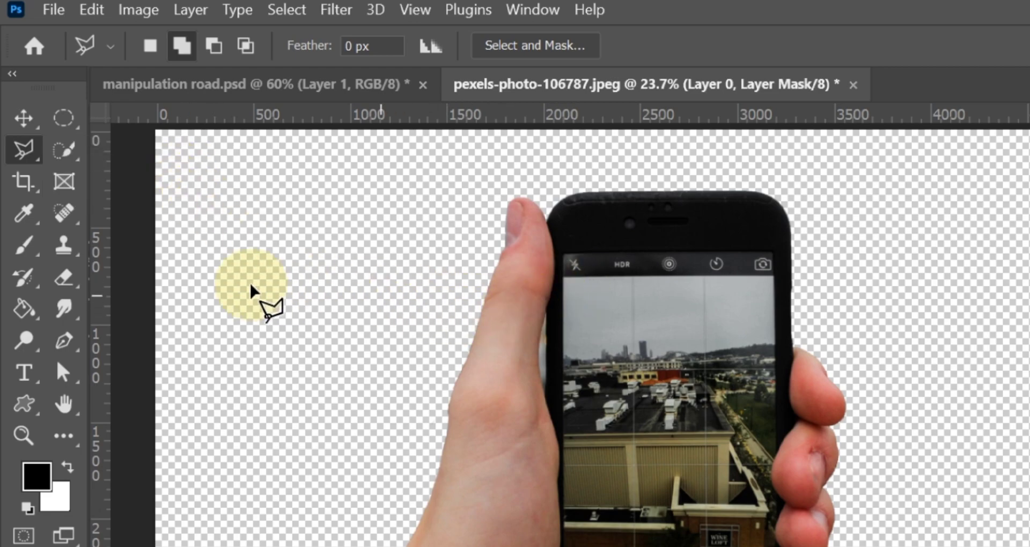
left_click(70, 343)
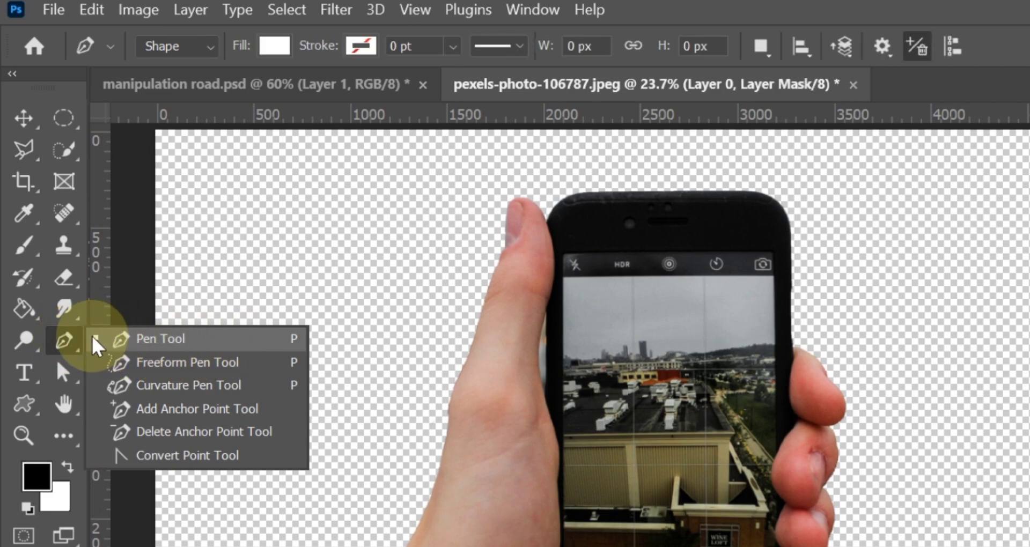
left_click(34, 154)
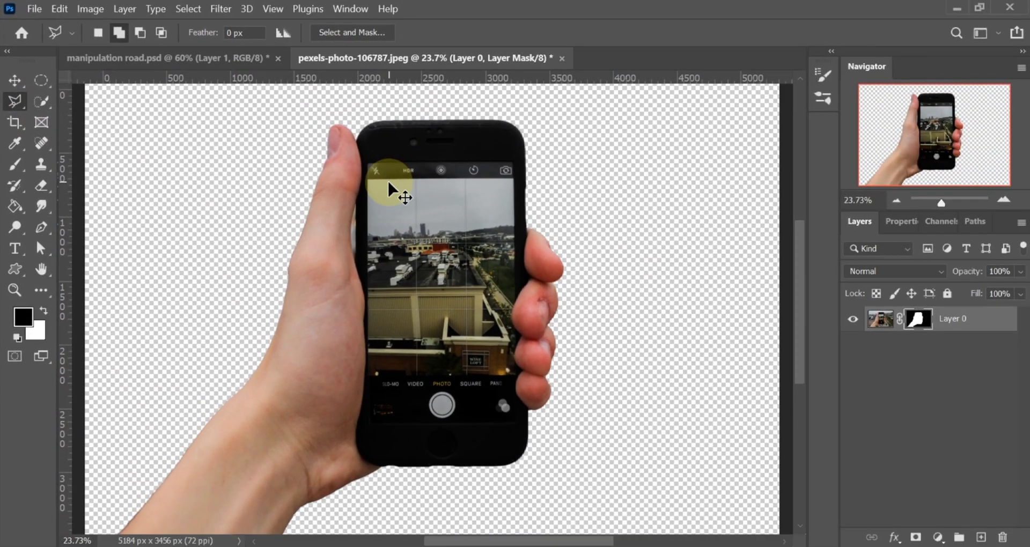
key("ctrl+plus")
key("ctrl+plus")
scroll(388, 186, "up", 1)
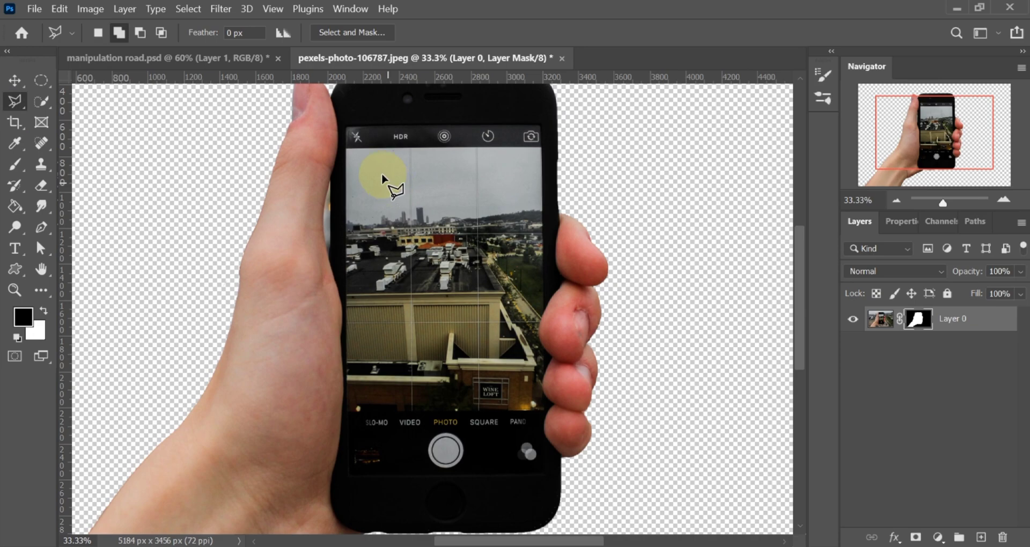
left_click(346, 114)
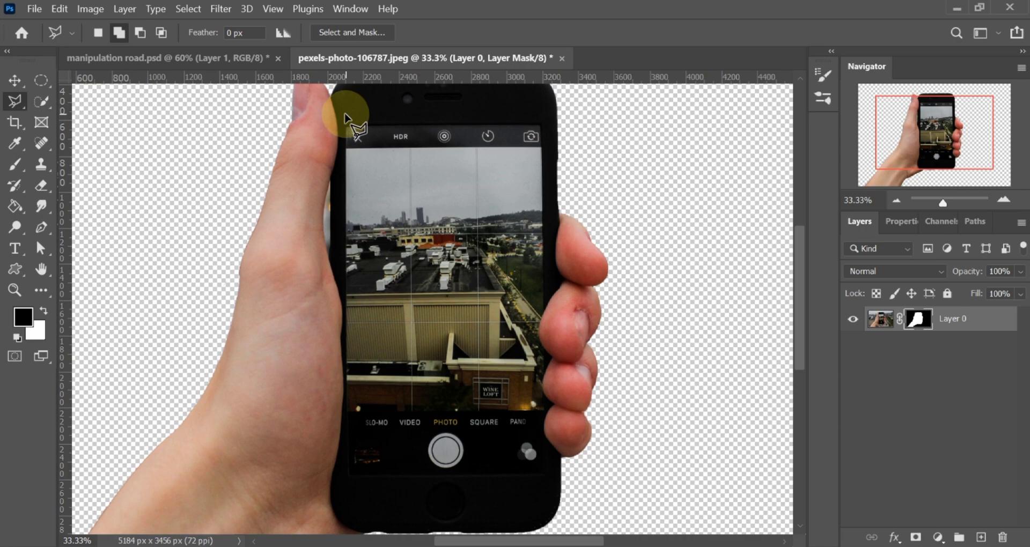
left_click(542, 114)
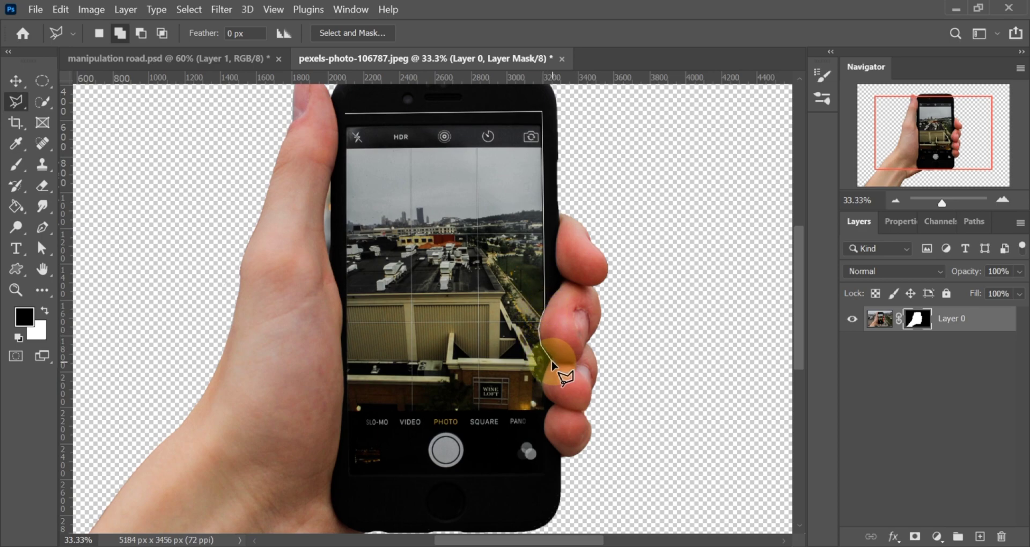
left_click(551, 361)
left_click(542, 384)
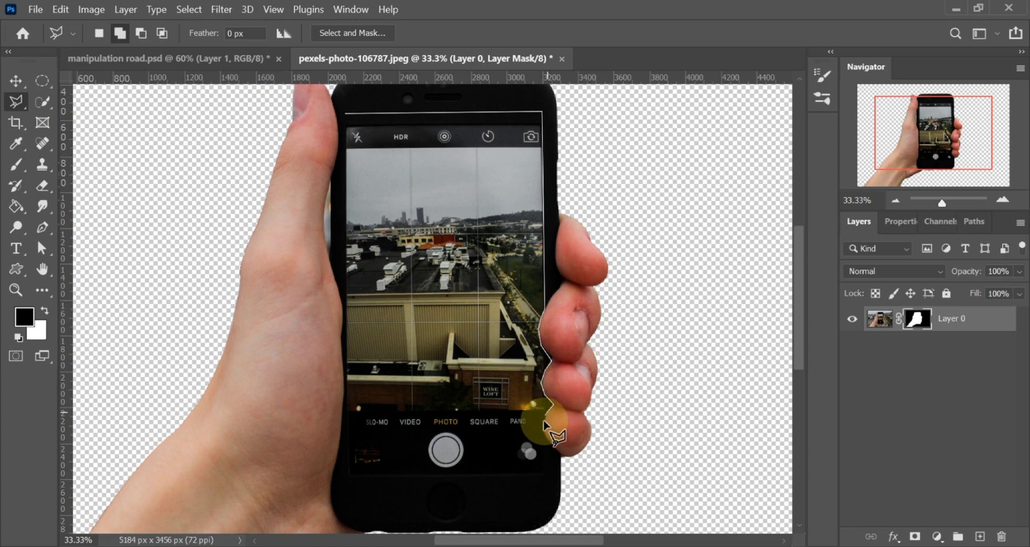
left_click(544, 437)
left_click(552, 459)
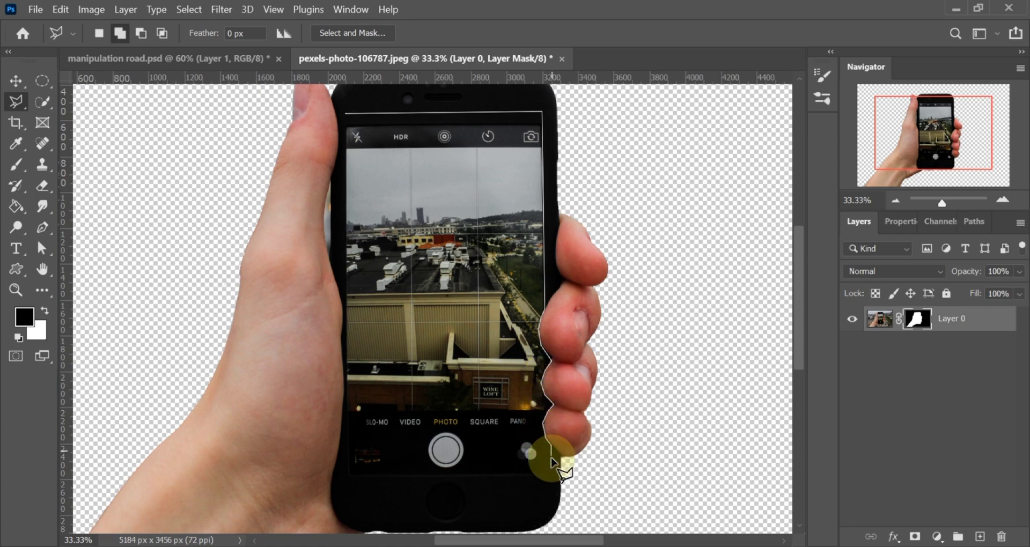
left_click(552, 470)
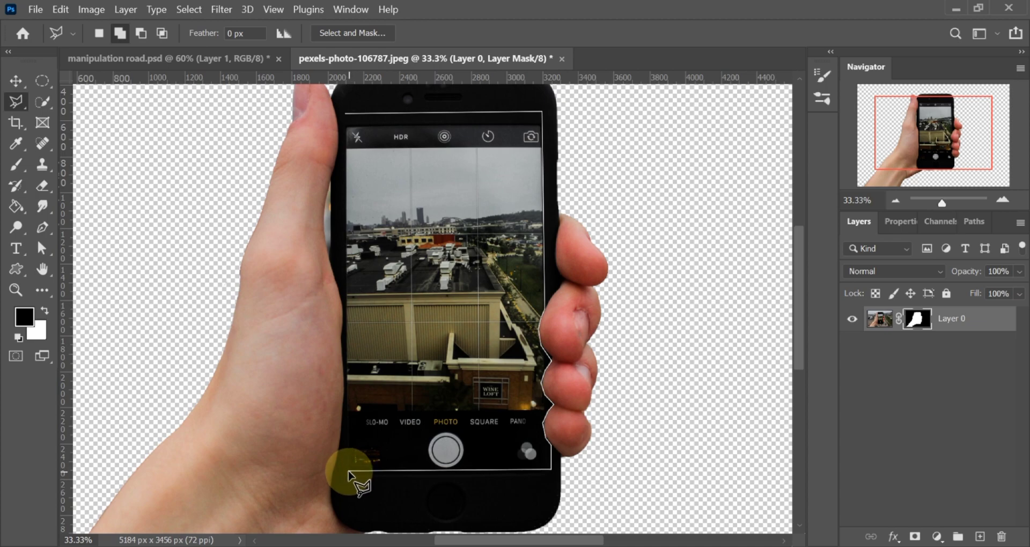
left_click(349, 472)
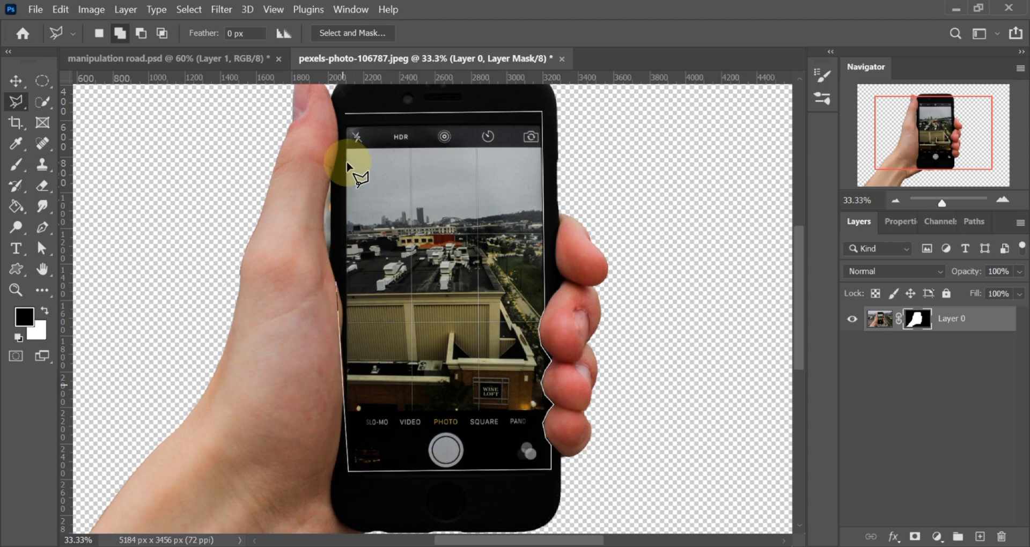
left_click(346, 114)
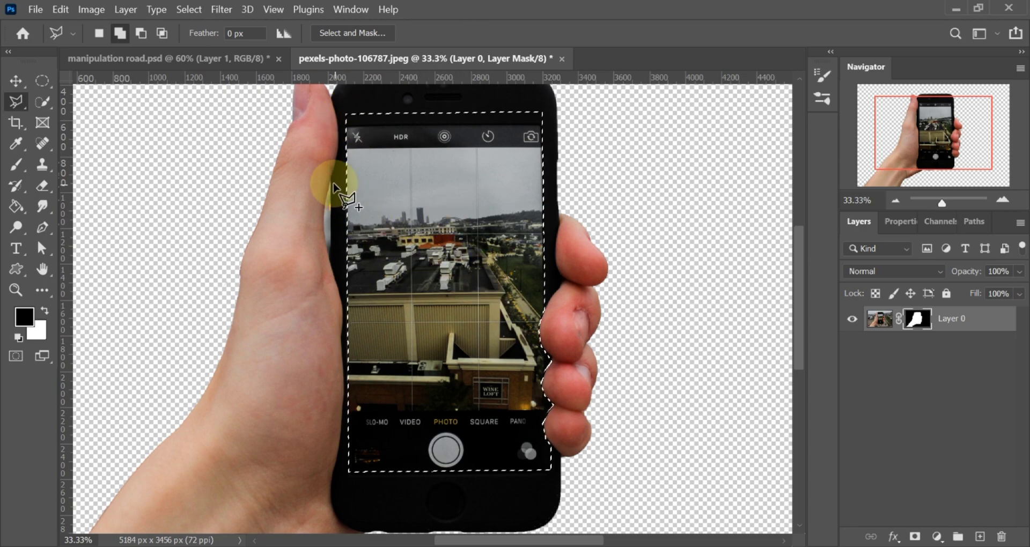
Add the gap between the thumb and the phone to the selection and delete the selected pixels from Layer 0's image
left_click(331, 184)
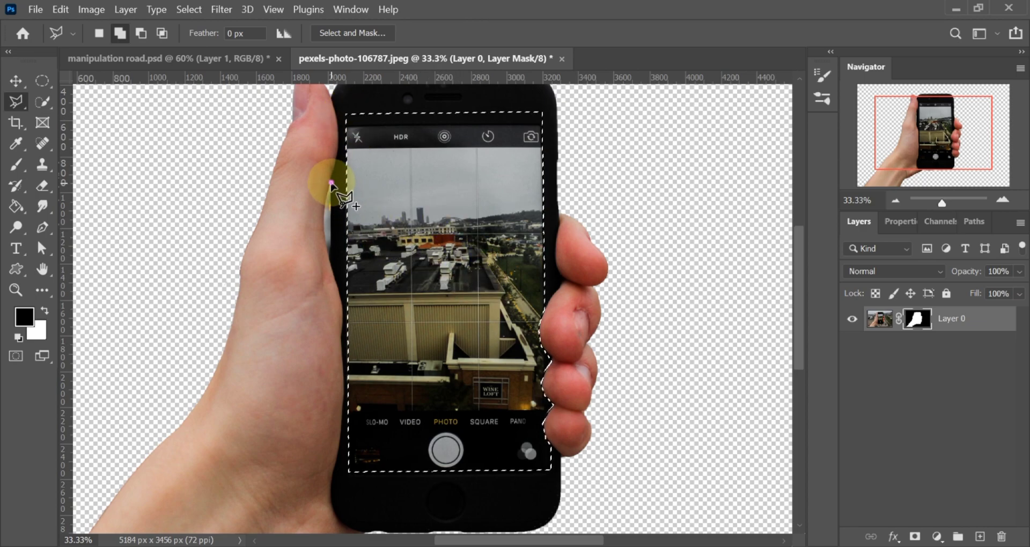
left_click(327, 250)
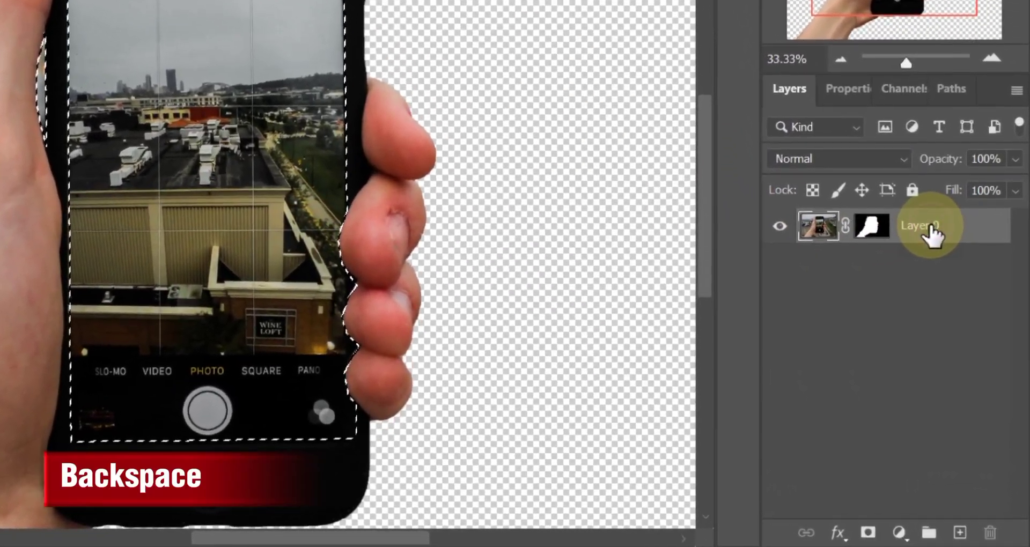
key("BackSpace")
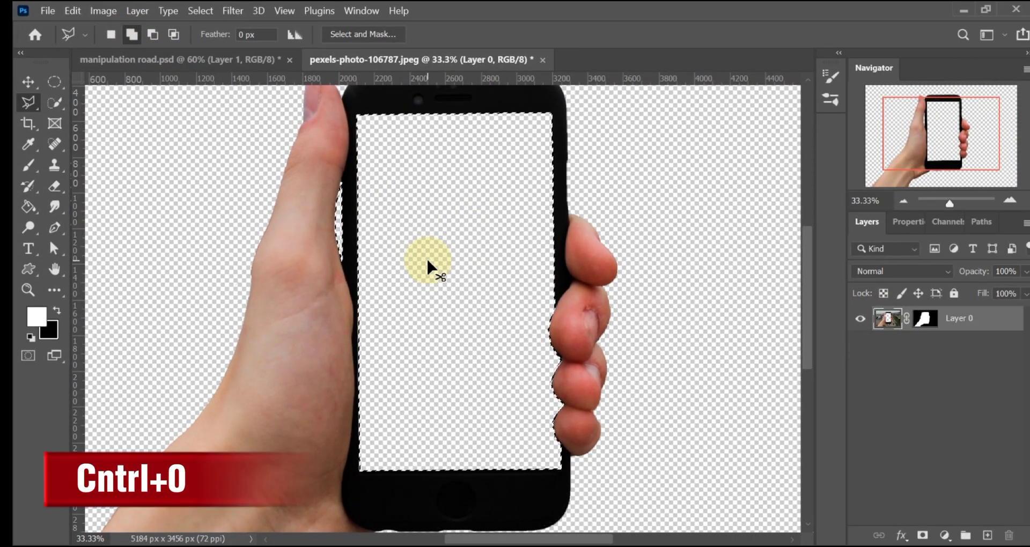
key("ctrl+0")
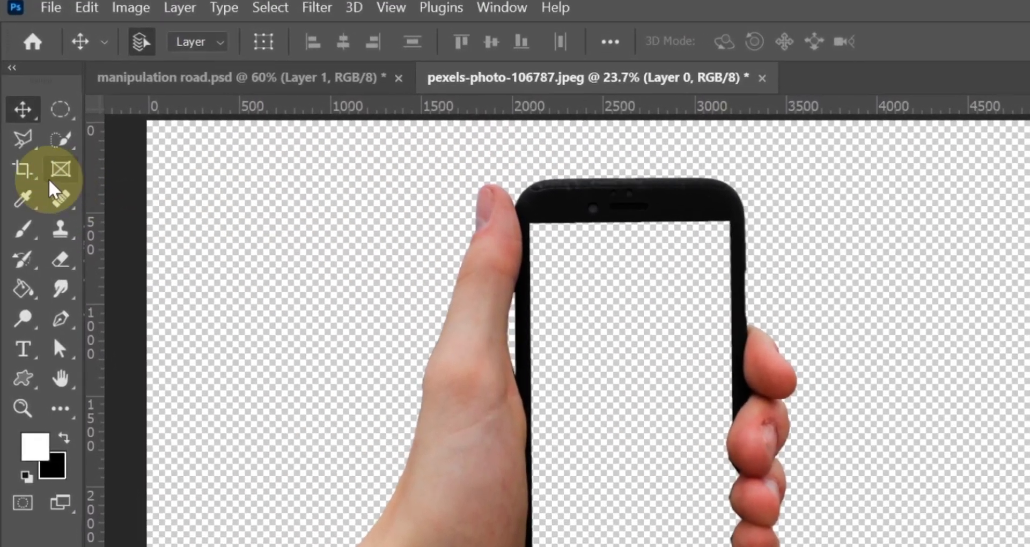
Crop the image to 1920 x 1080 px at 150 px/in, framing the whole phone and shifting the image slightly down within the crop area
left_click(29, 125)
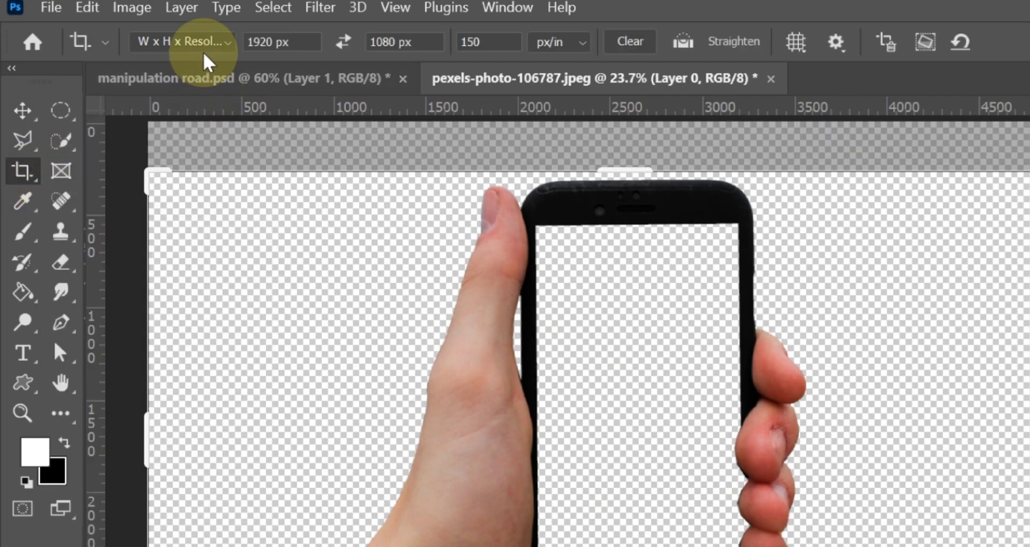
left_click(208, 47)
left_click(211, 80)
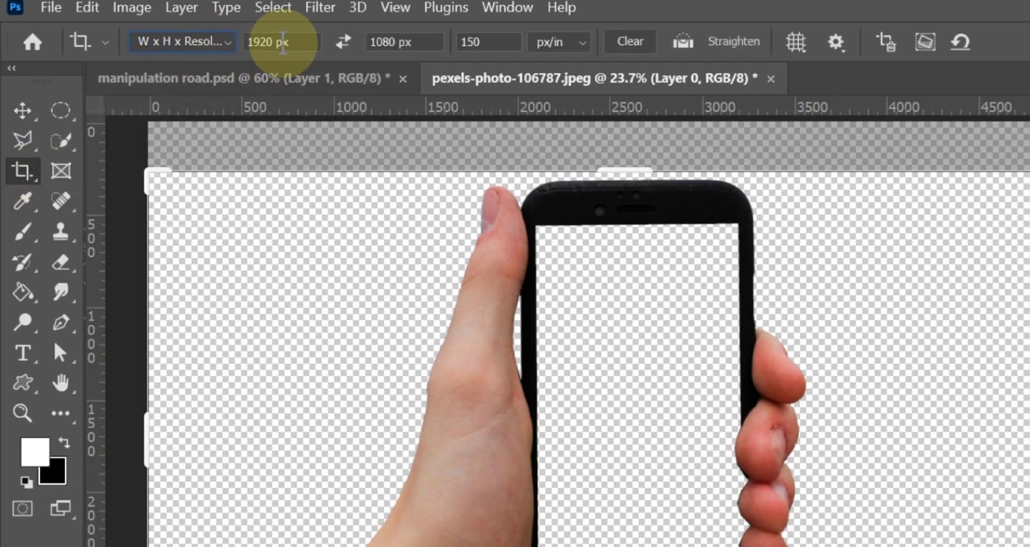
left_click(432, 42)
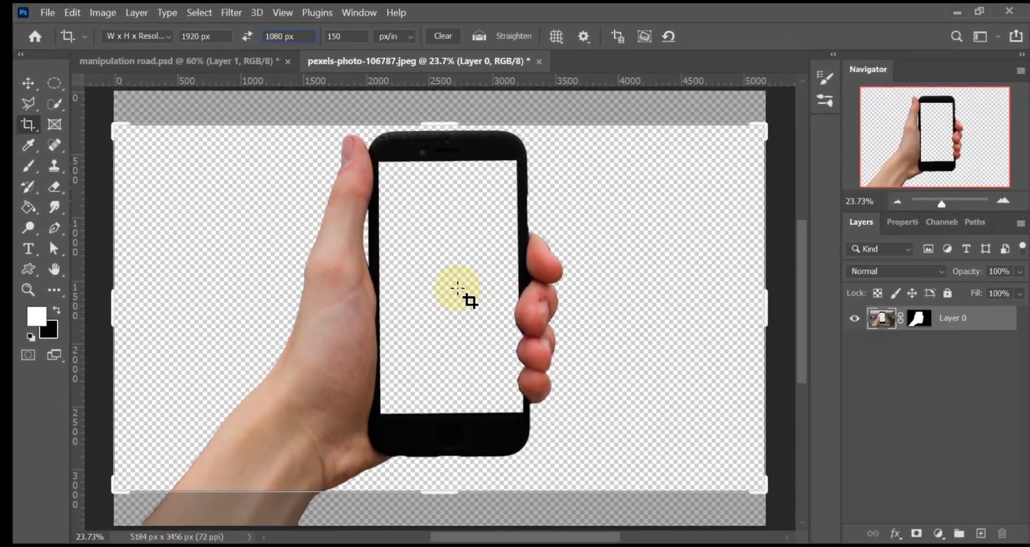
left_click(596, 368)
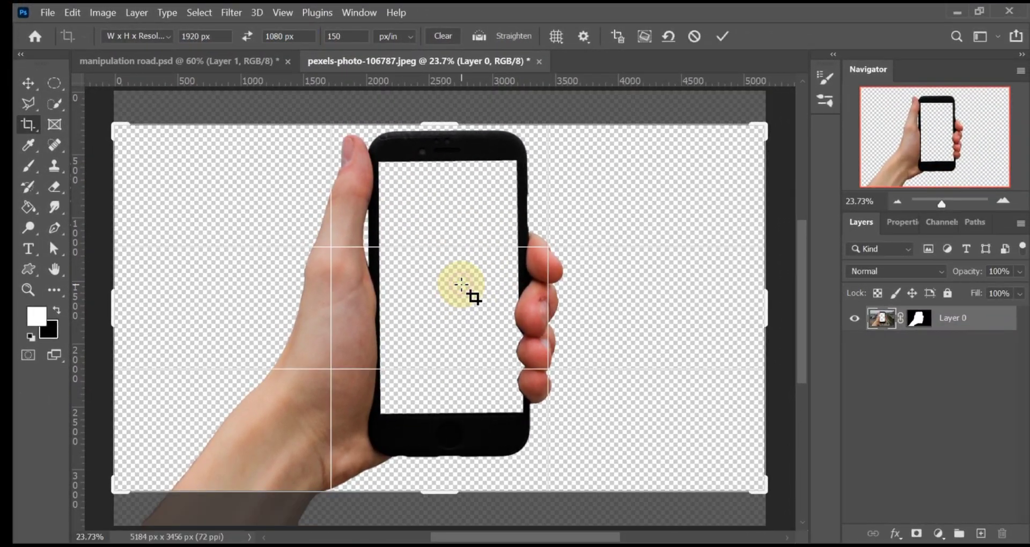
left_click_drag(459, 281, 465, 294)
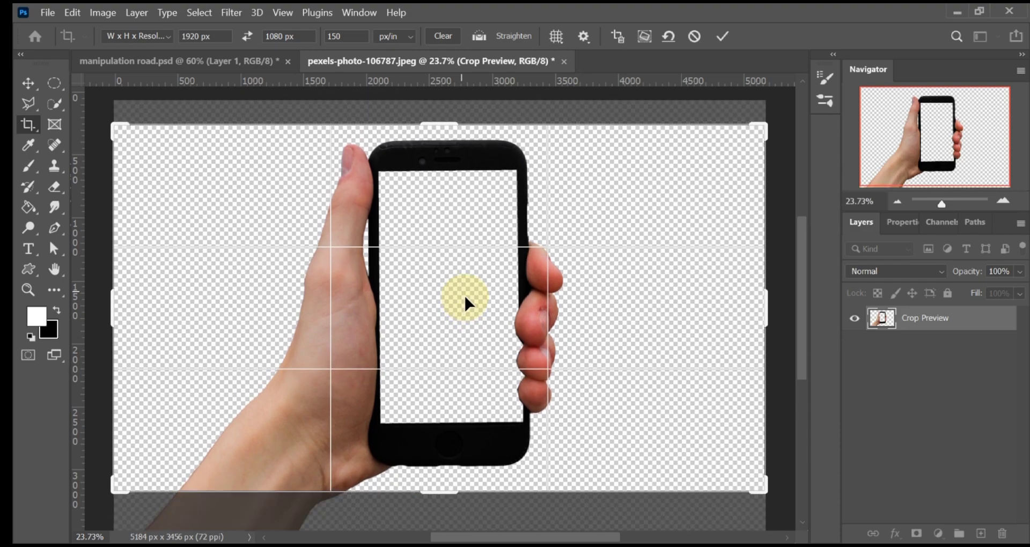
left_click(723, 36)
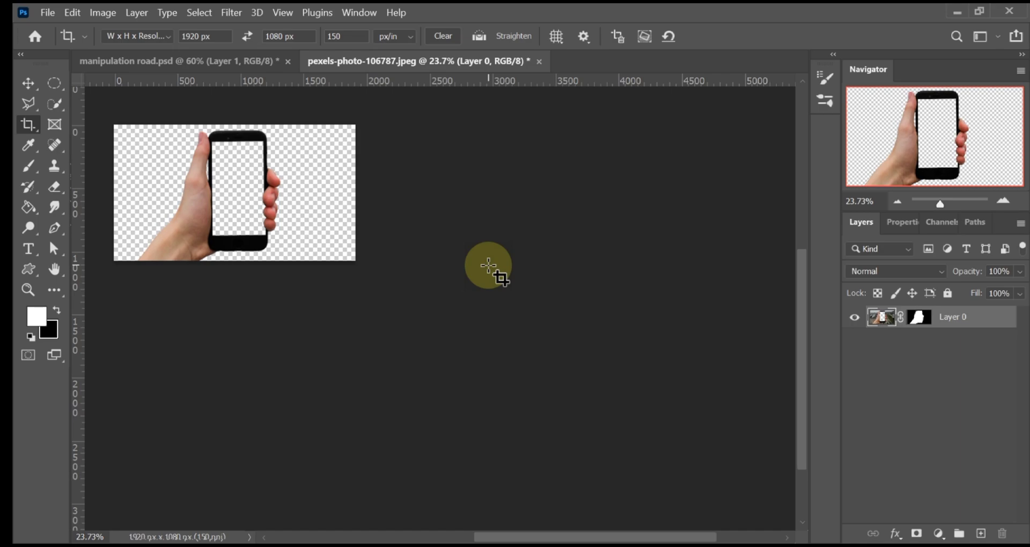
key("ctrl+0")
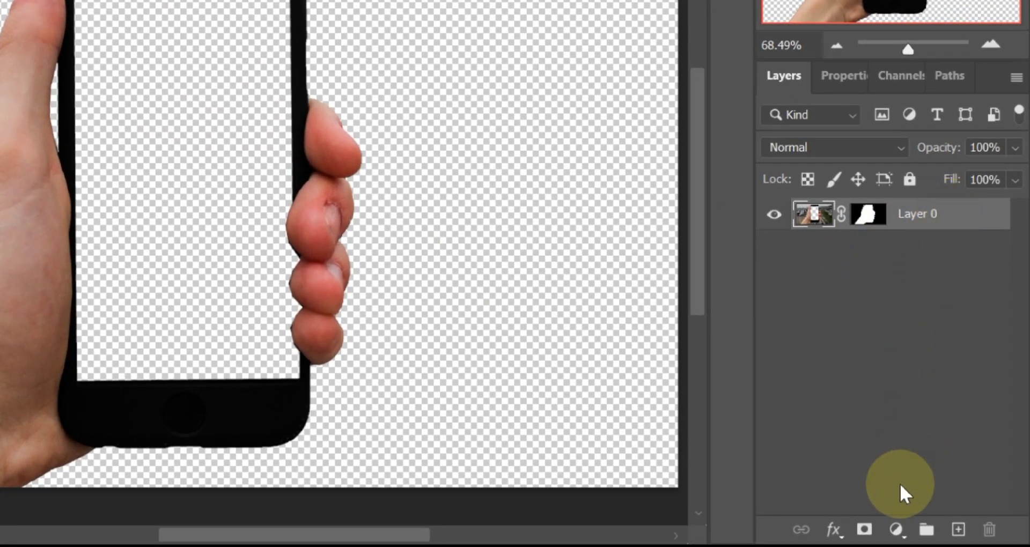
Add a white (ffffff) Solid Color fill layer and place it beneath Layer 0
left_click(896, 530)
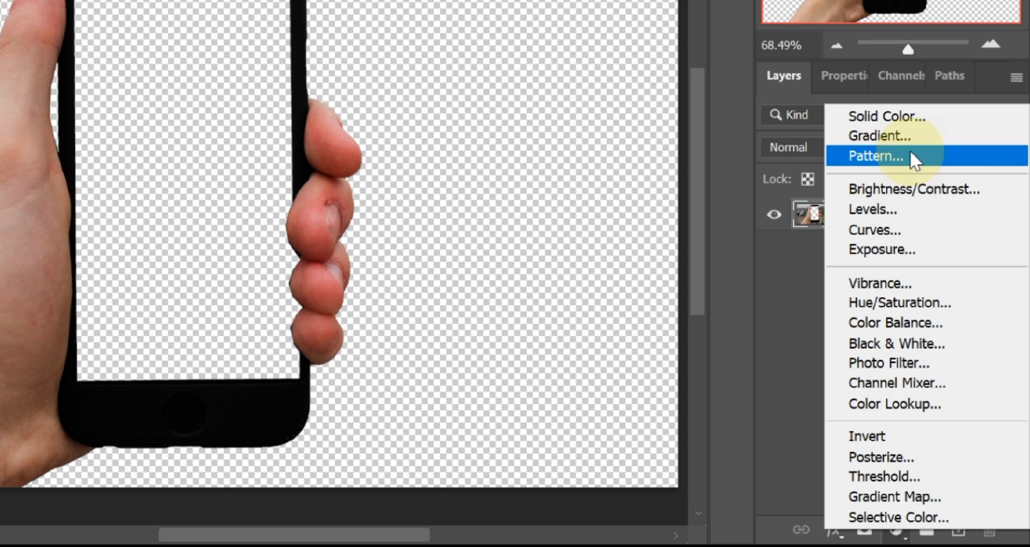
left_click(905, 117)
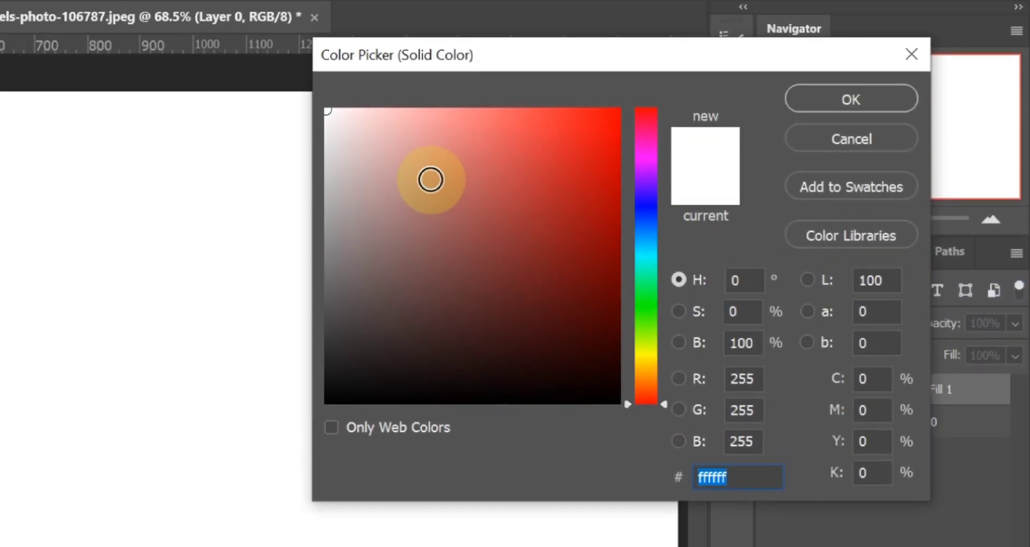
left_click(821, 92)
left_click_drag(927, 403, 931, 448)
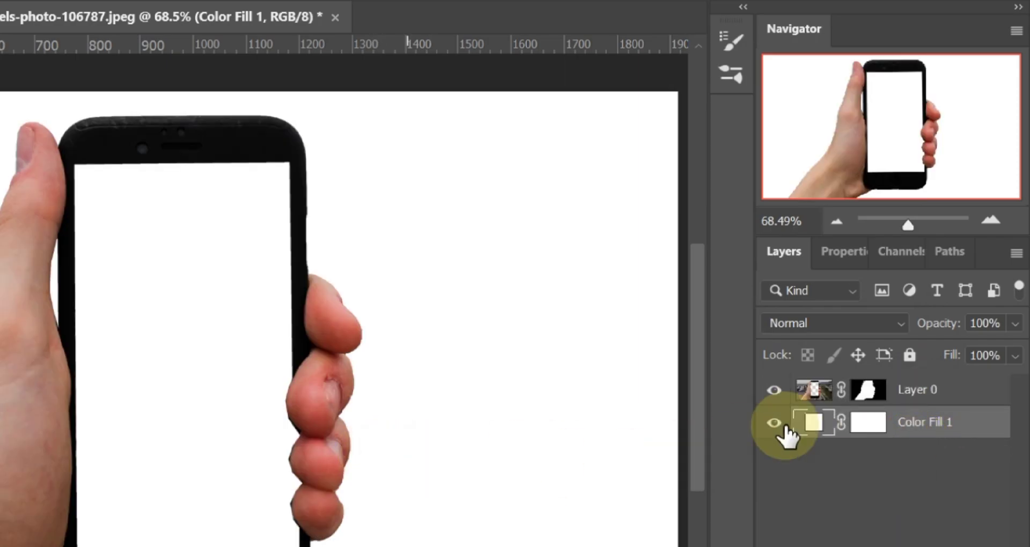
Straighten the phone by rotating Layer 0 by 0.09° with Free Transform
left_click(901, 396)
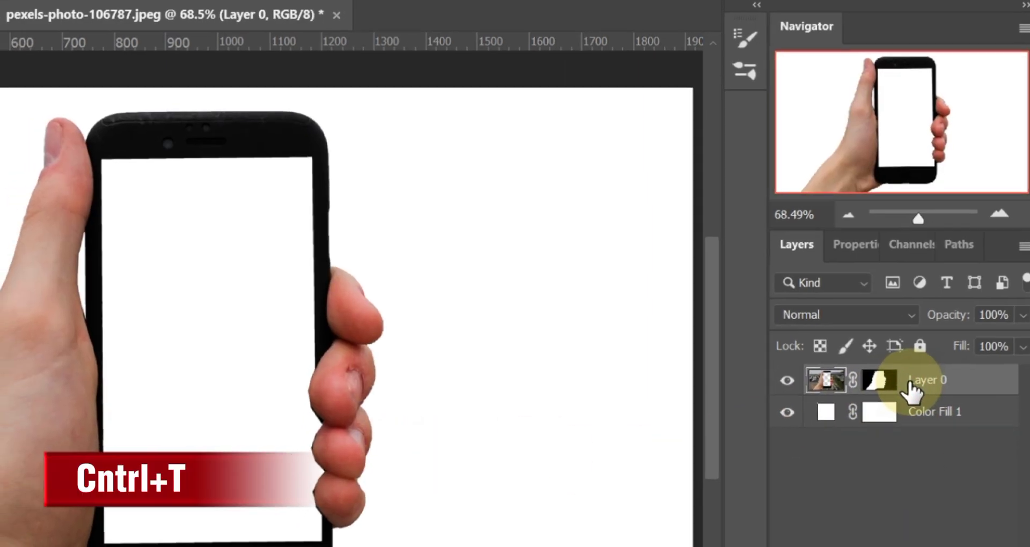
key("ctrl+t")
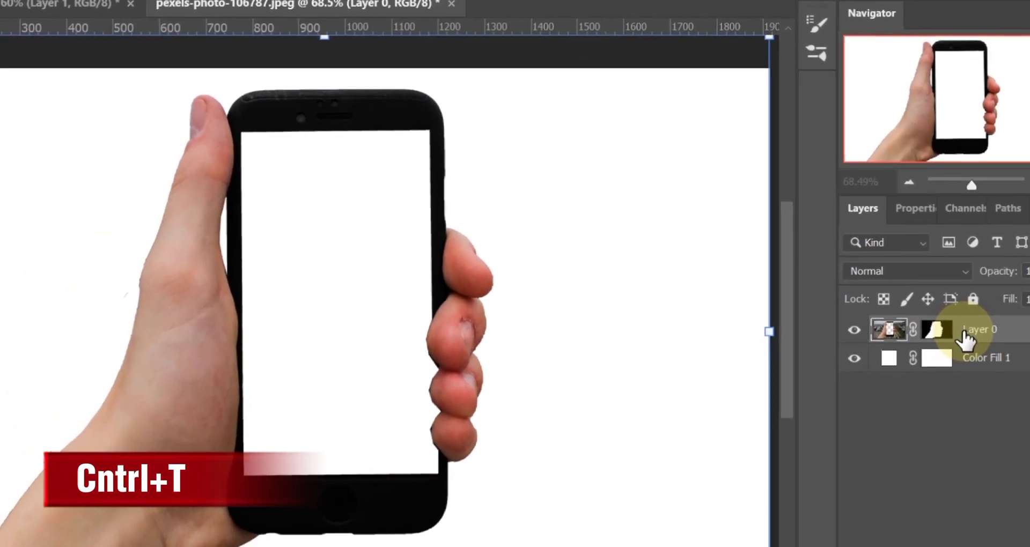
scroll(620, 283, "up", 1)
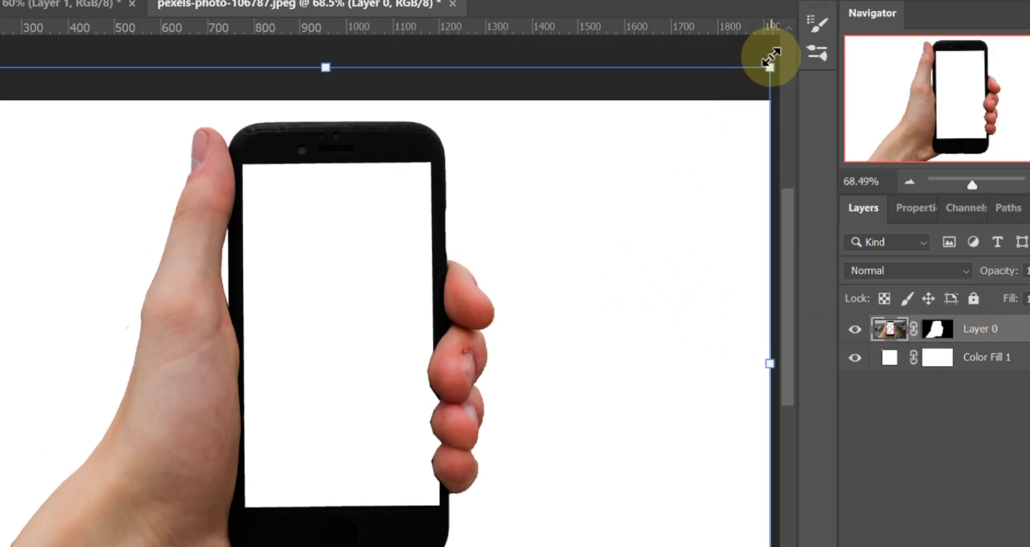
left_click_drag(774, 53, 792, 51)
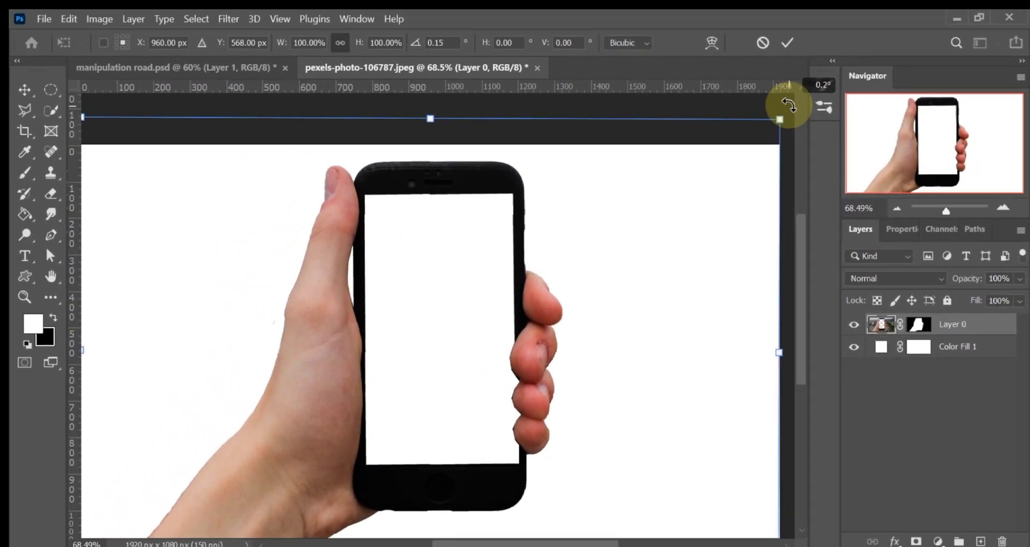
left_click_drag(788, 105, 788, 106)
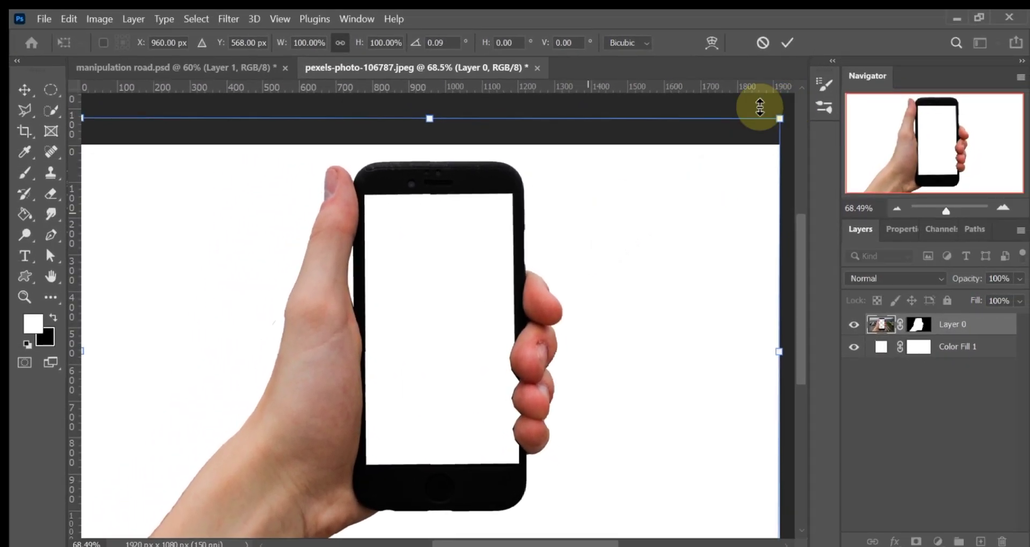
left_click(787, 42)
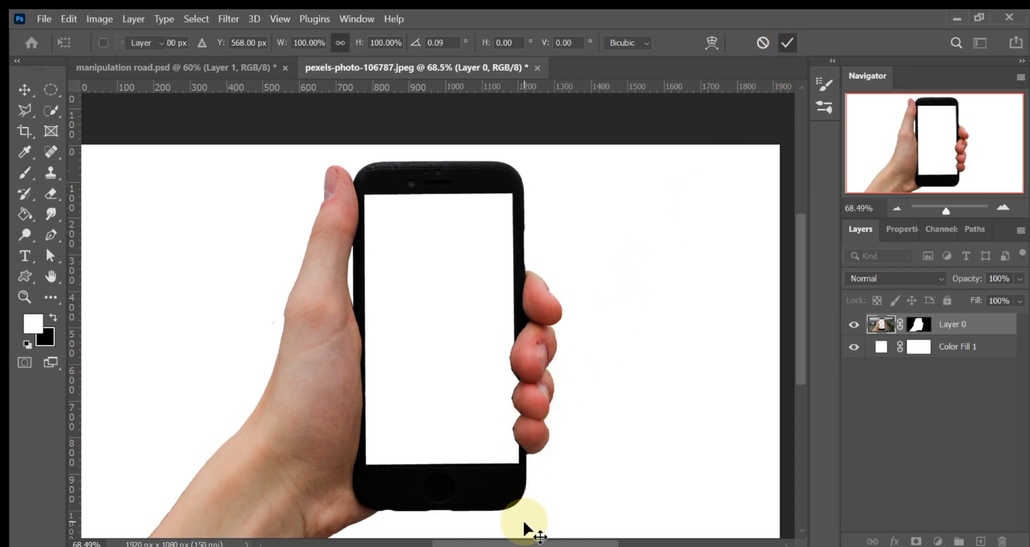
key("ctrl+0")
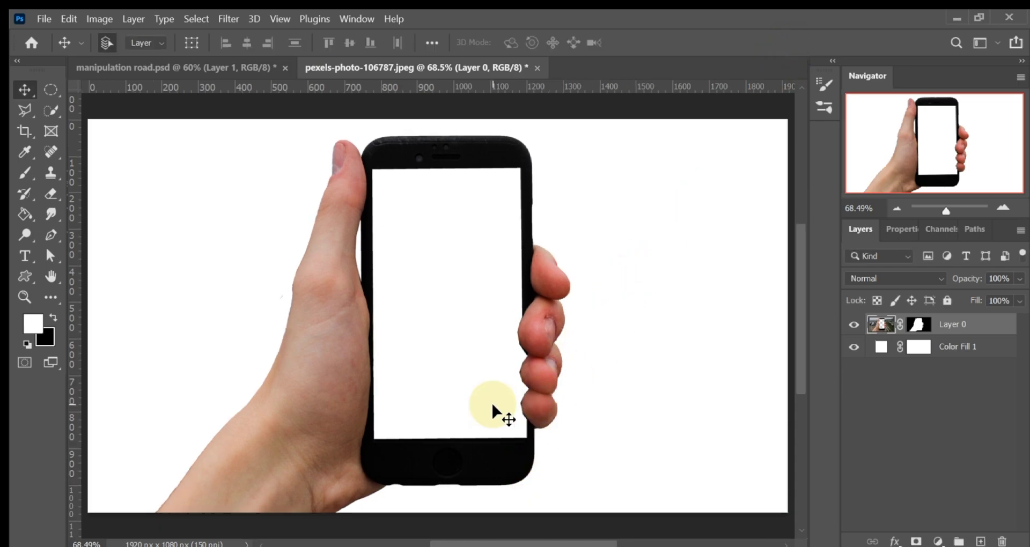
Give the Color Fill 1 layer a Pattern Overlay using the fifth 8-paper-patterns texture, at 100% opacity, 0° angle and 284% scale
left_click(949, 352)
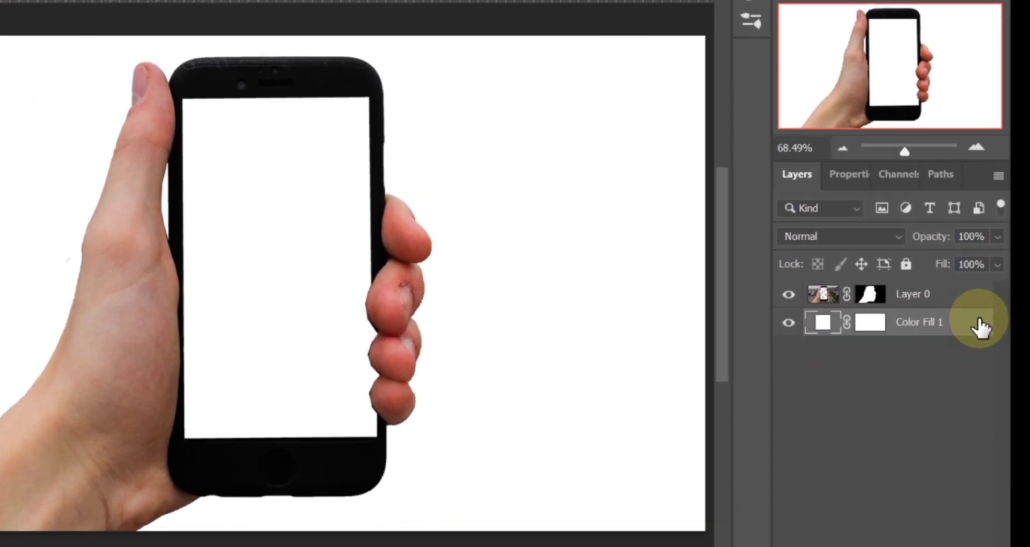
double_click(980, 327)
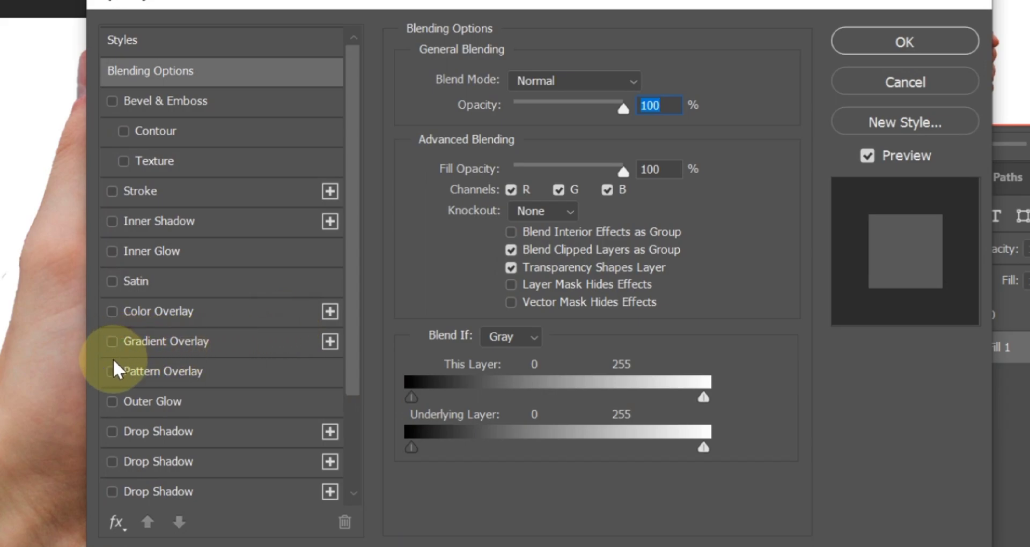
left_click(112, 371)
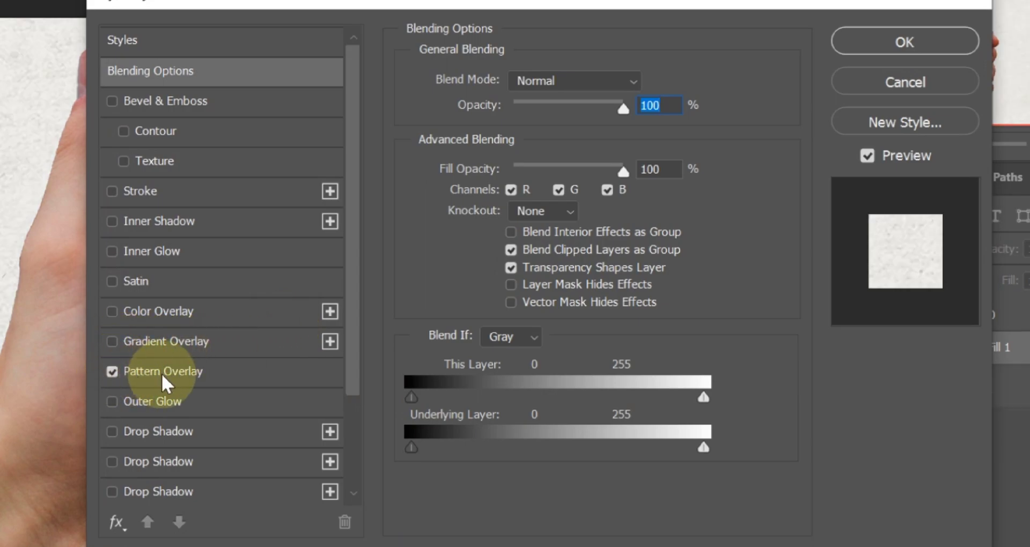
left_click(206, 374)
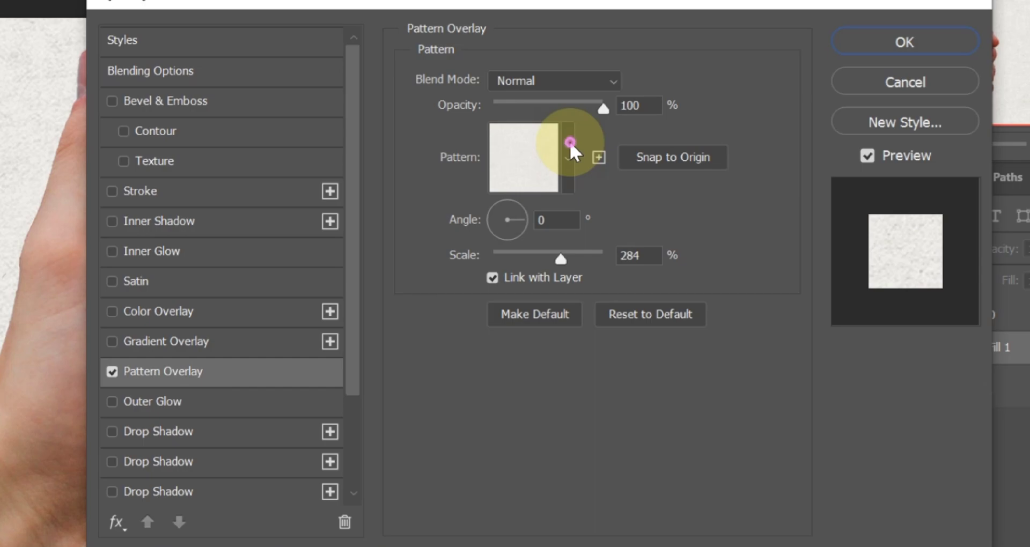
left_click(568, 157)
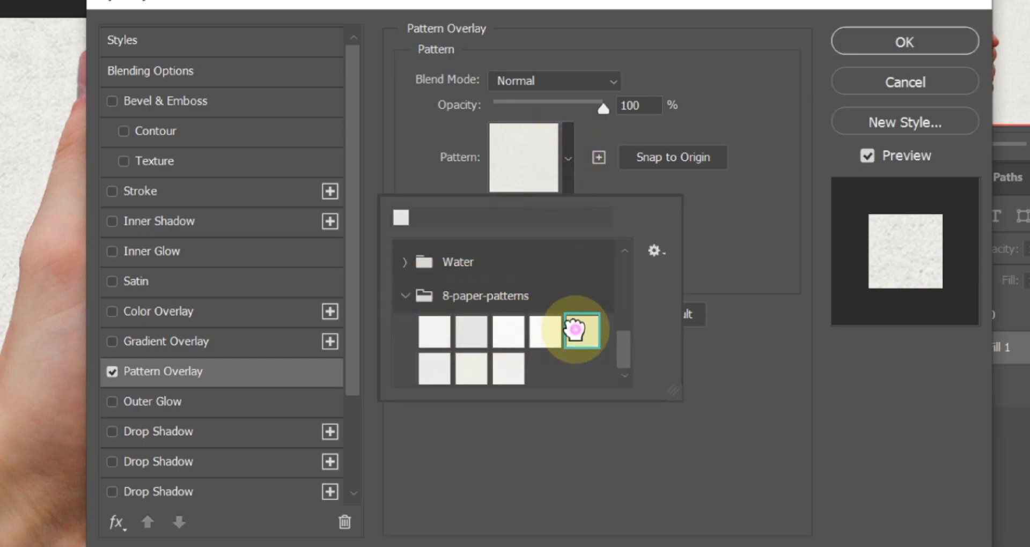
left_click(655, 250)
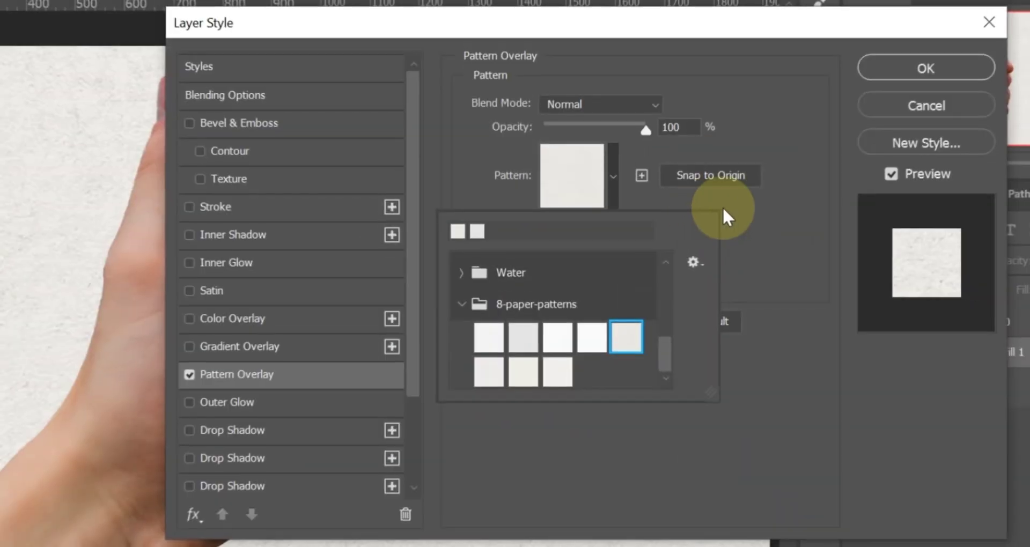
left_click(728, 217)
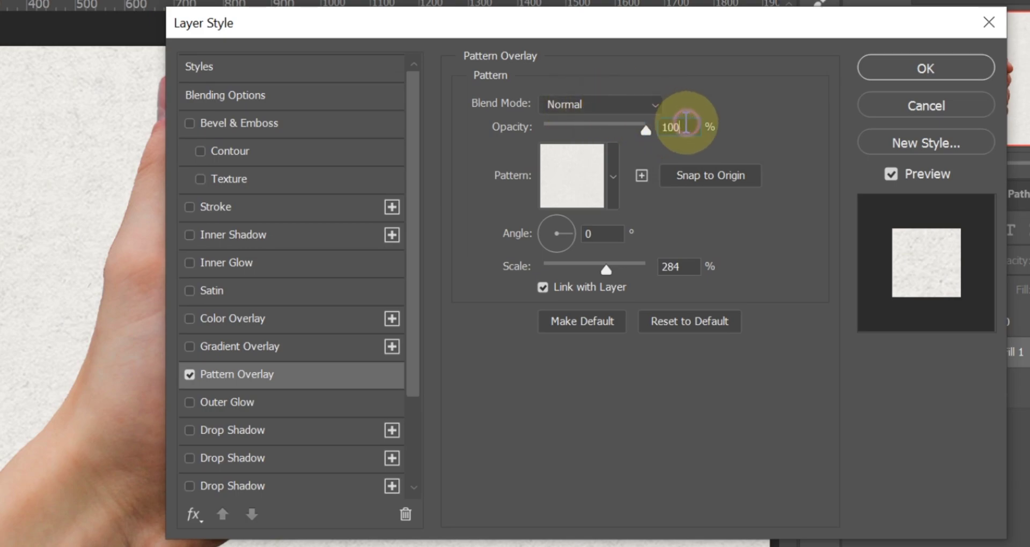
left_click(594, 234)
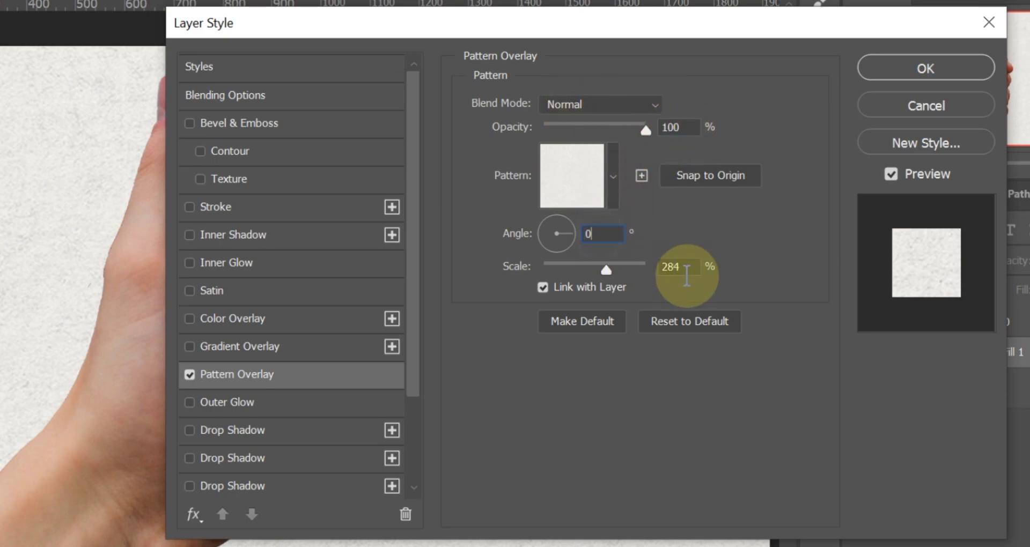
Add a Gradient Overlay to the Color Fill 1 layer with Radial style and 57% opacity
left_click(290, 349)
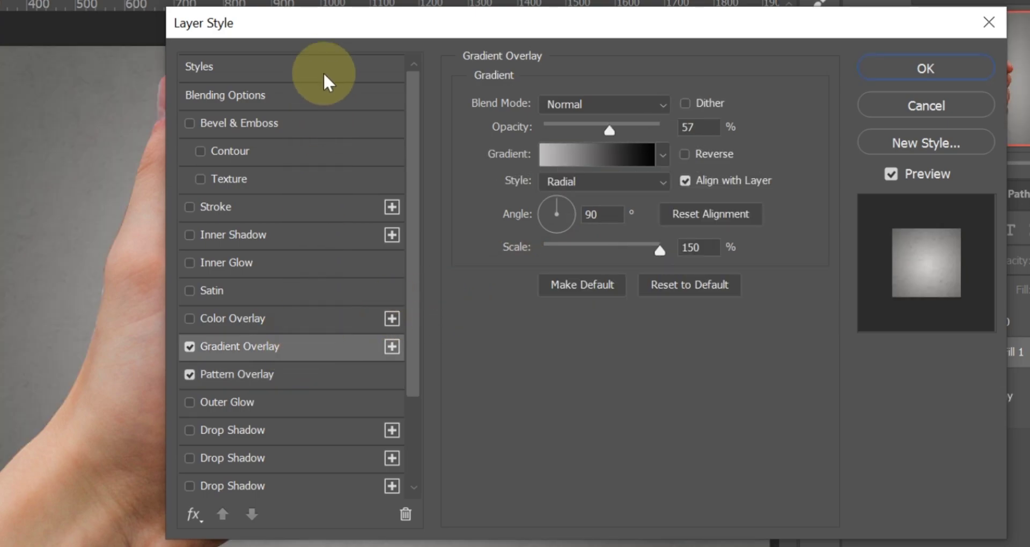
mouse_move(376, 25)
left_mouse_down()
mouse_move(656, 8)
mouse_move(362, 13)
left_mouse_up()
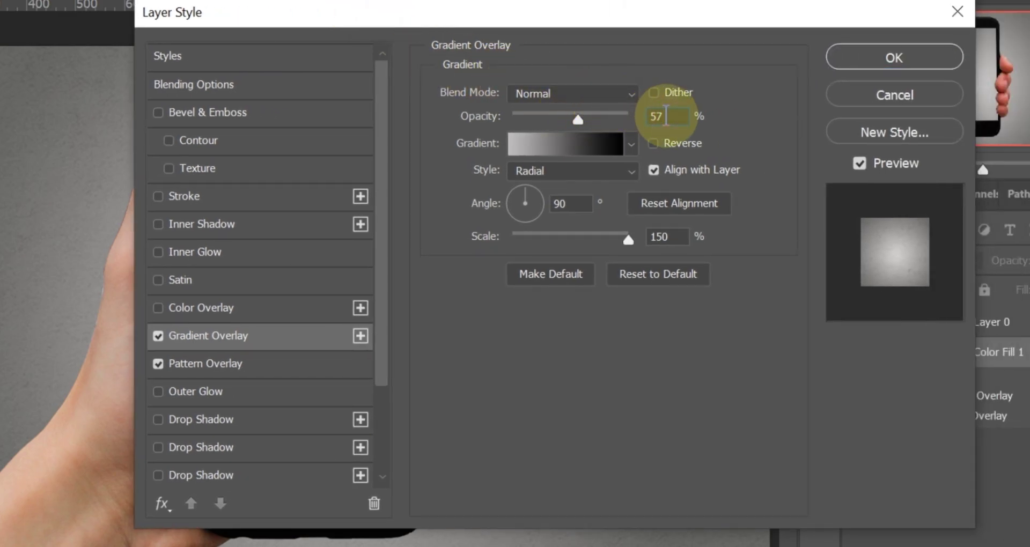
left_click(617, 171)
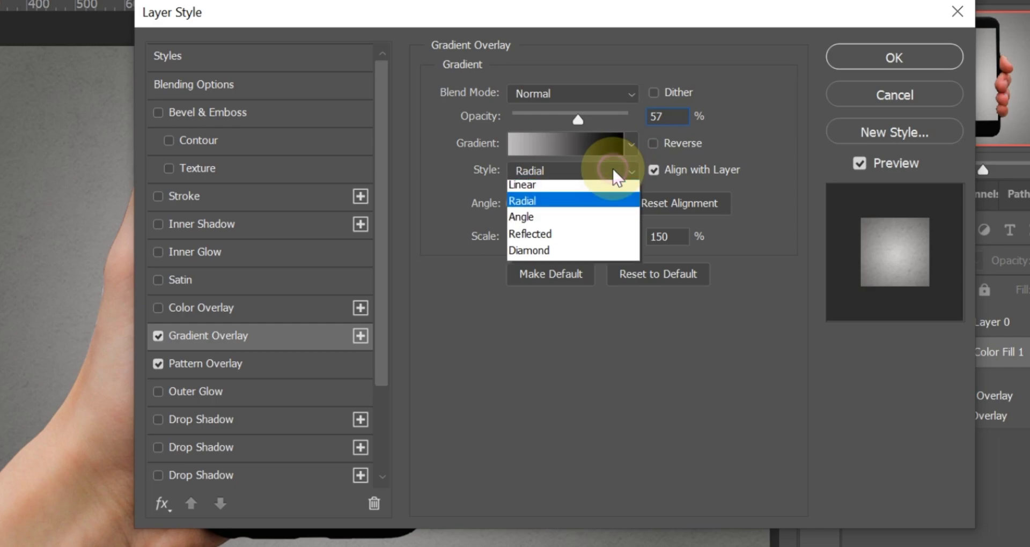
left_click(601, 205)
Set the gradient's light stop to color c0bdbd, fading to black, and use a 150% scale for the Gradient Overlay
left_click(632, 145)
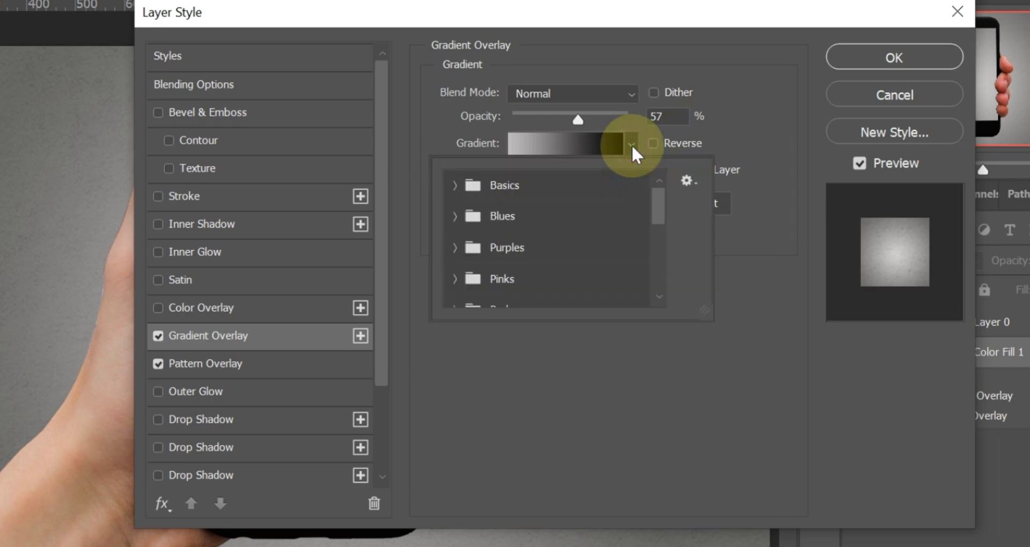
left_click(634, 152)
left_click(587, 156)
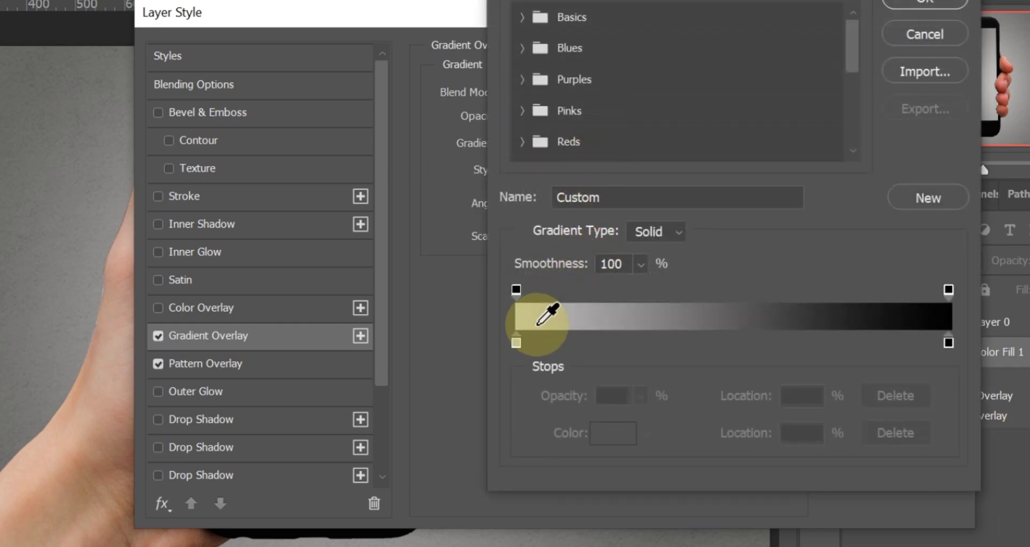
left_click(517, 342)
left_click(620, 433)
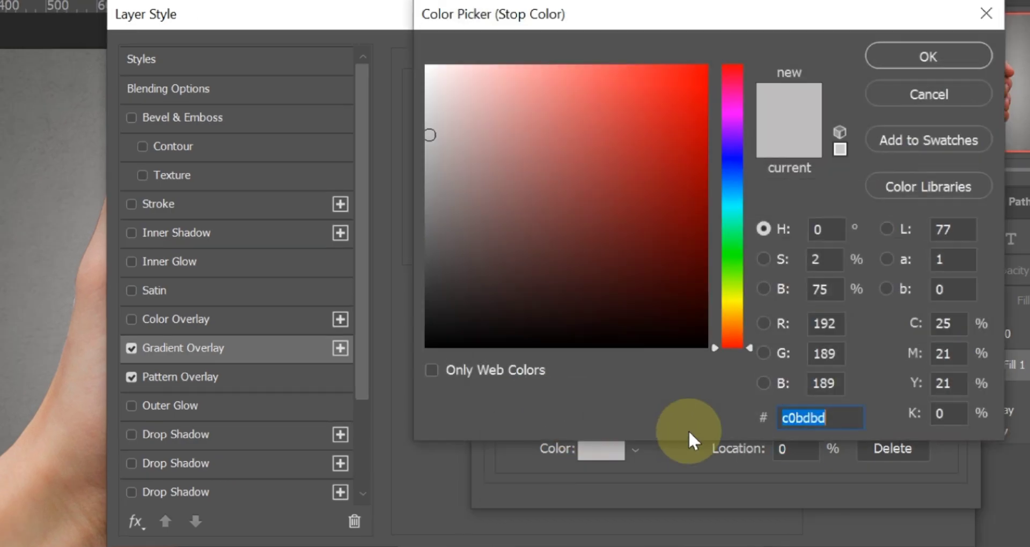
left_click(841, 417)
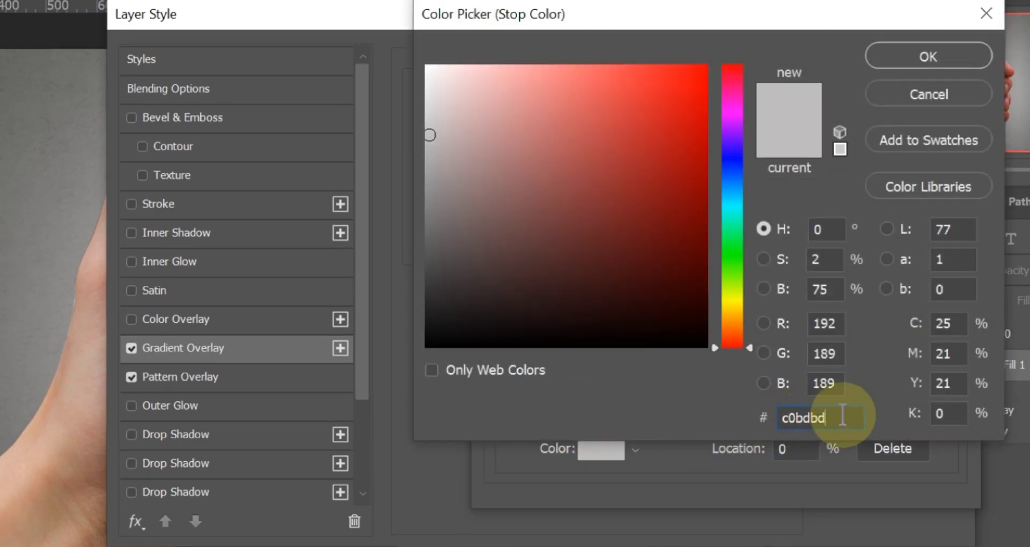
left_click(922, 61)
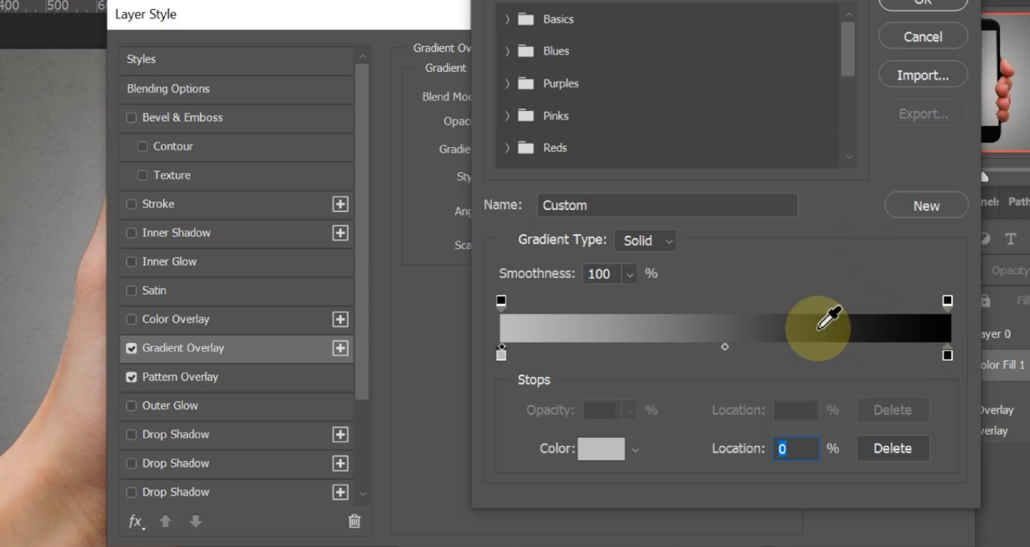
left_click(912, 7)
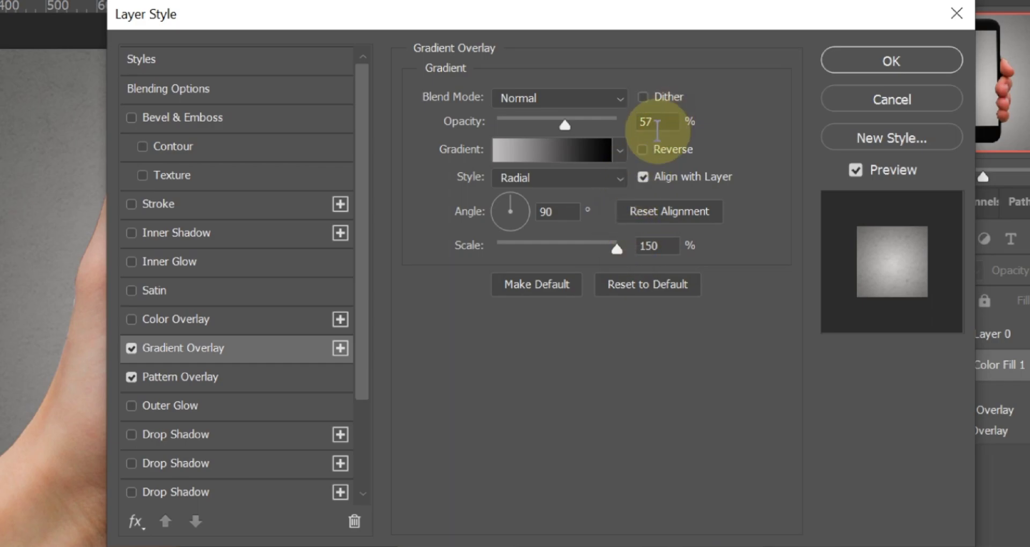
left_click_drag(665, 248, 643, 247)
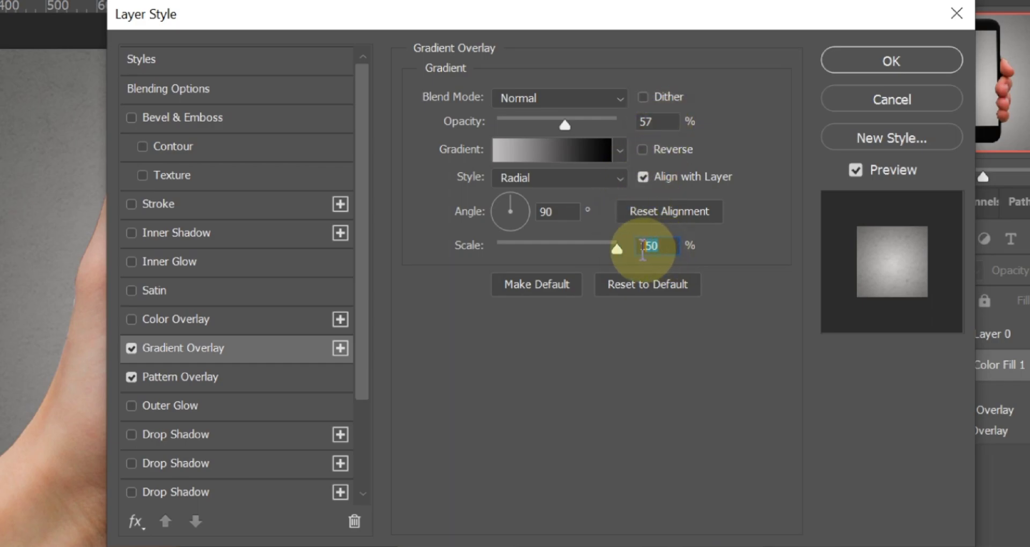
Apply the overlay effects to Color Fill 1 and add a new empty layer above Layer 0
left_click(858, 58)
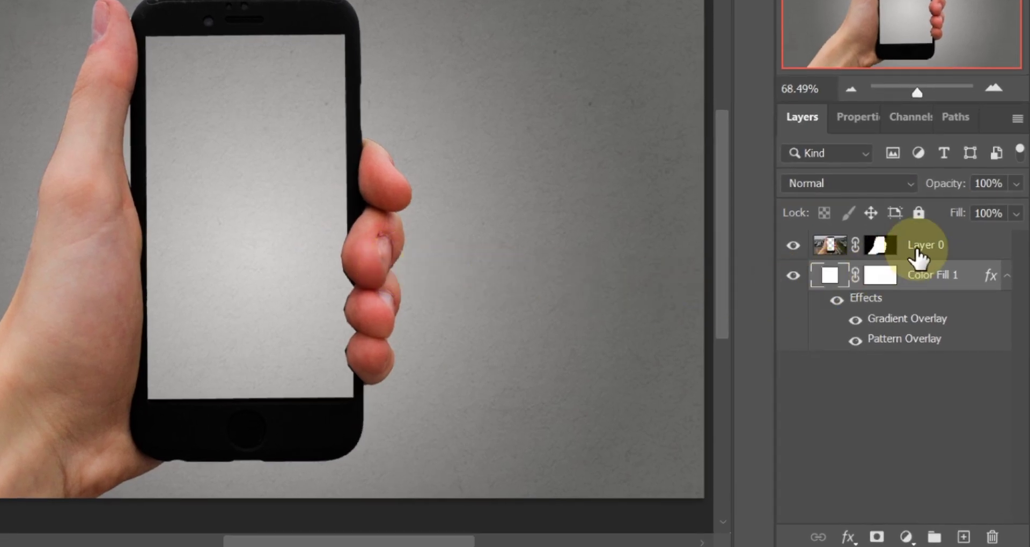
left_click(917, 248)
left_click(963, 536)
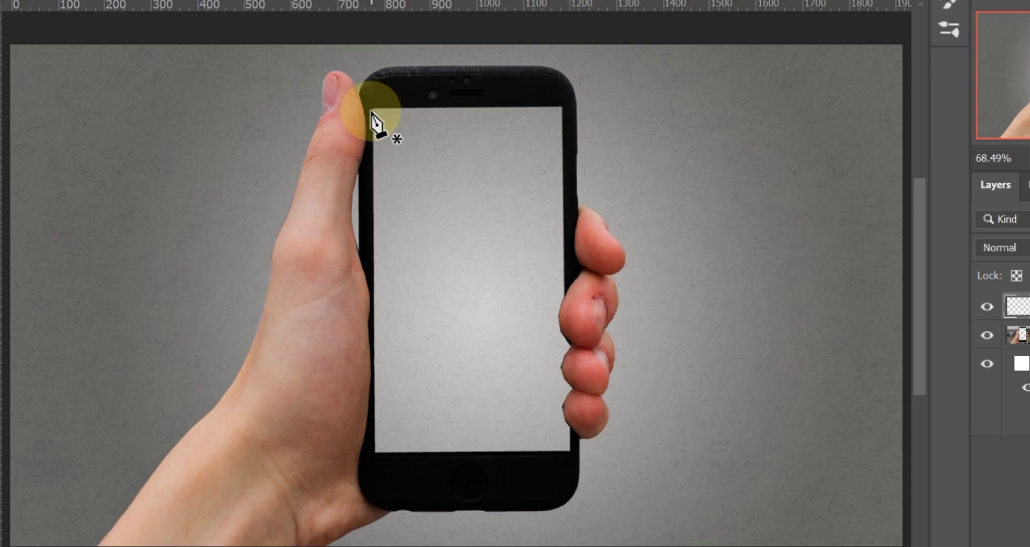
Start a white Pen tool shape along the phone screen's top edge and down its right edge, curving around the first overlapping finger
left_click(371, 106)
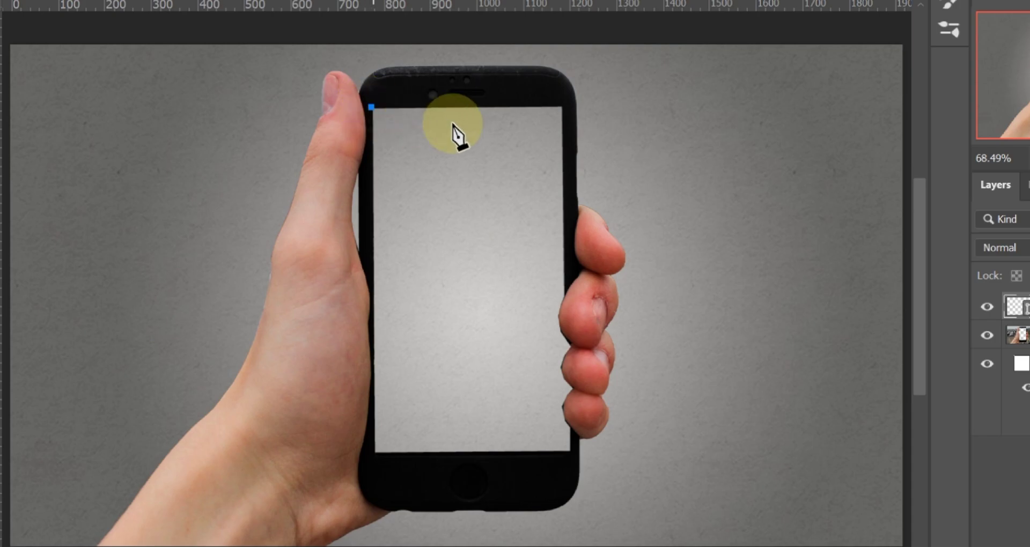
left_click(563, 106)
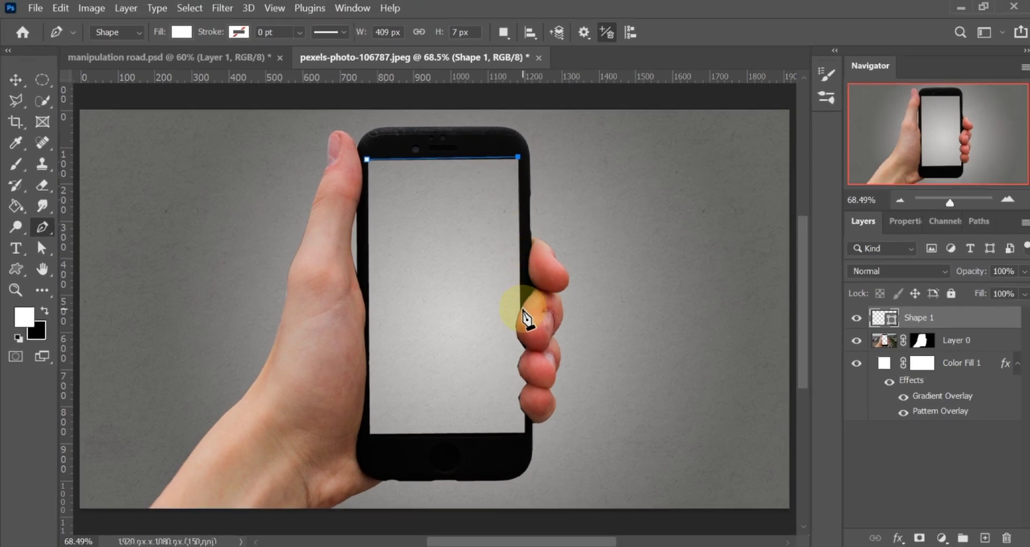
left_click(520, 308)
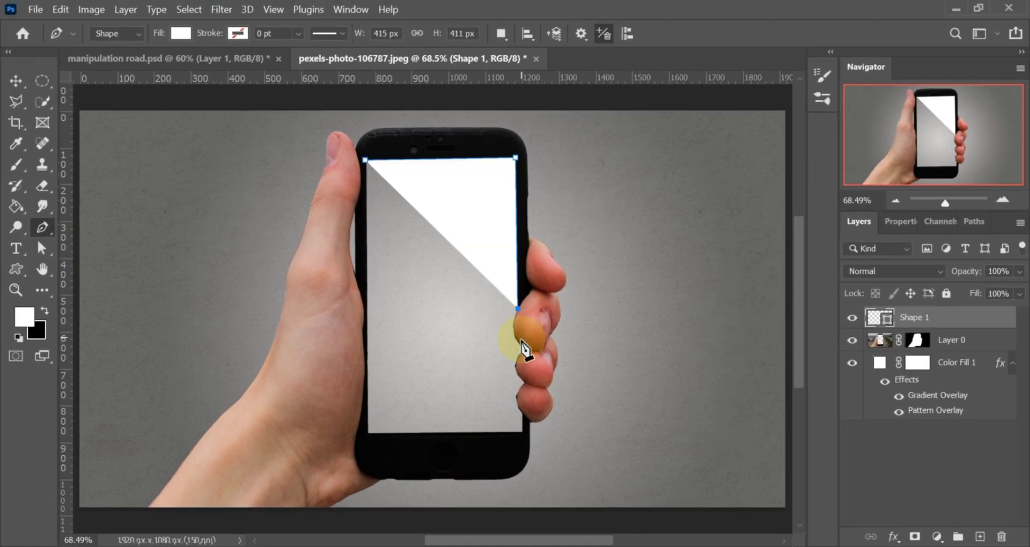
left_click_drag(524, 349, 539, 367)
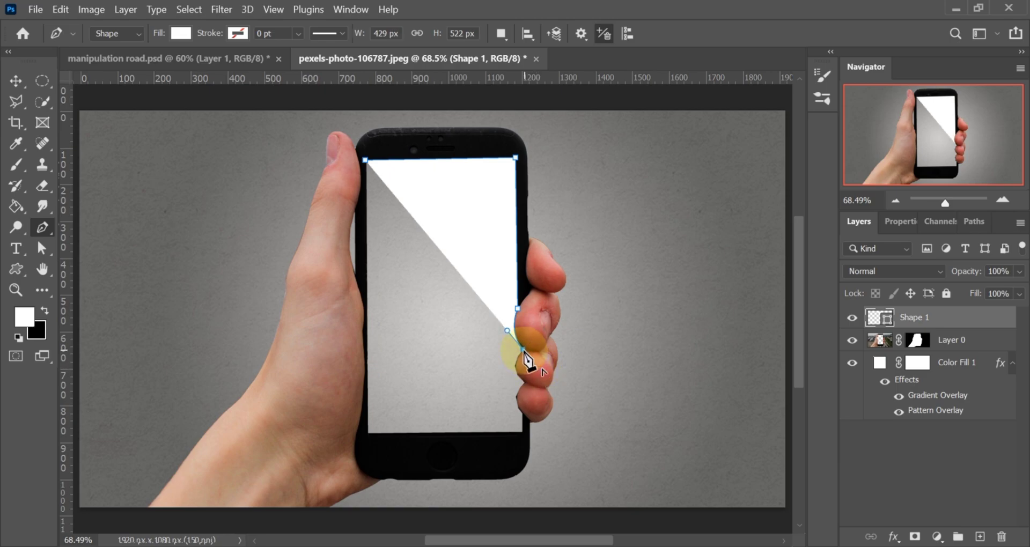
left_click_drag(527, 383, 544, 398)
left_click(527, 384)
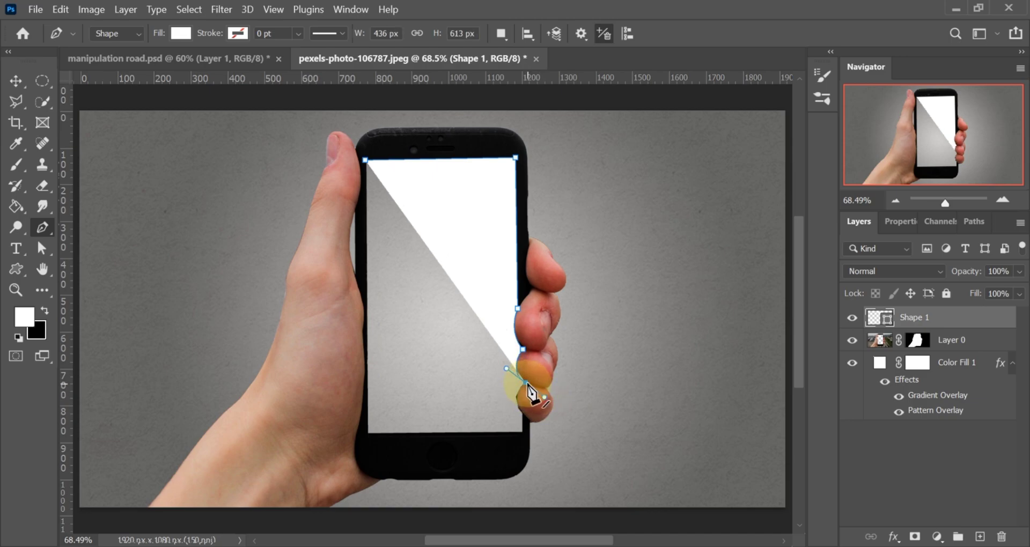
key("ctrl+z")
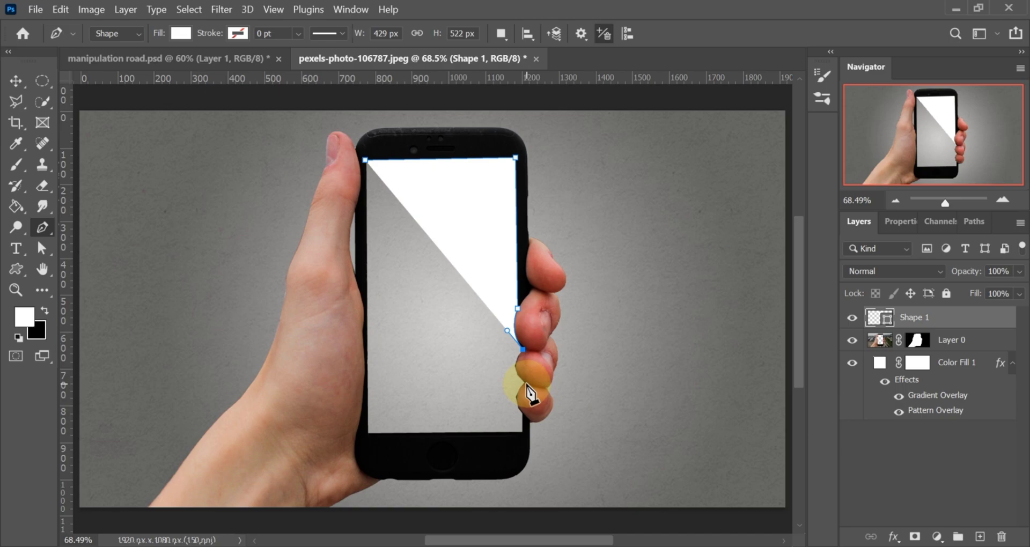
Curve the shape's outline around the two lower fingers and close it along the phone screen's remaining edges, about 434 x 756 px overall
left_click_drag(528, 391, 542, 400)
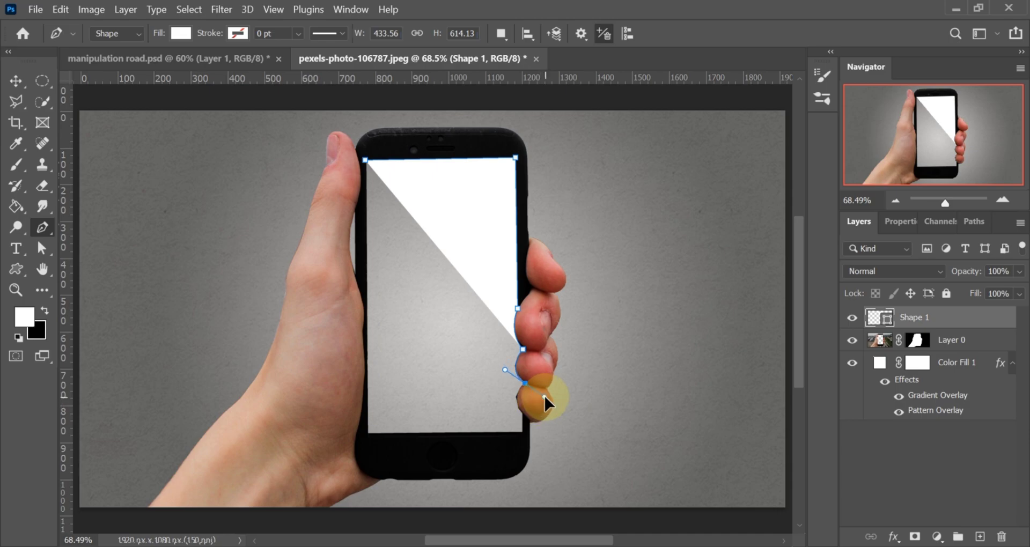
left_click_drag(545, 396, 545, 397)
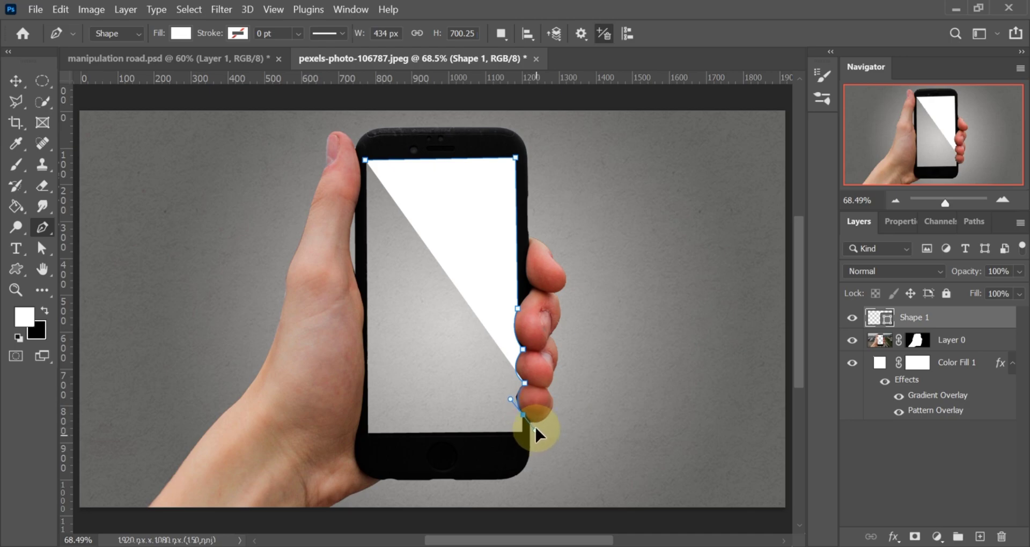
left_click_drag(538, 432, 539, 432)
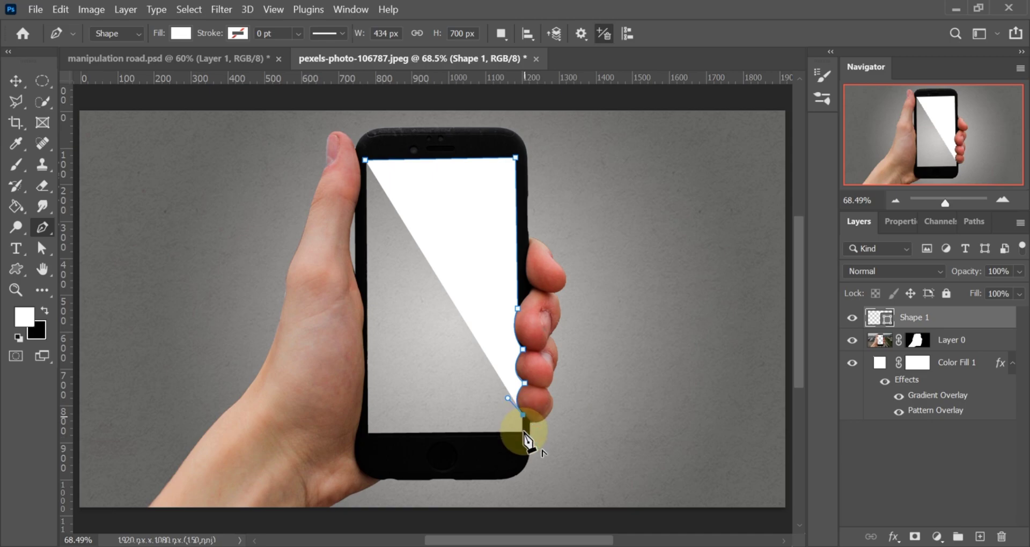
left_click(413, 432)
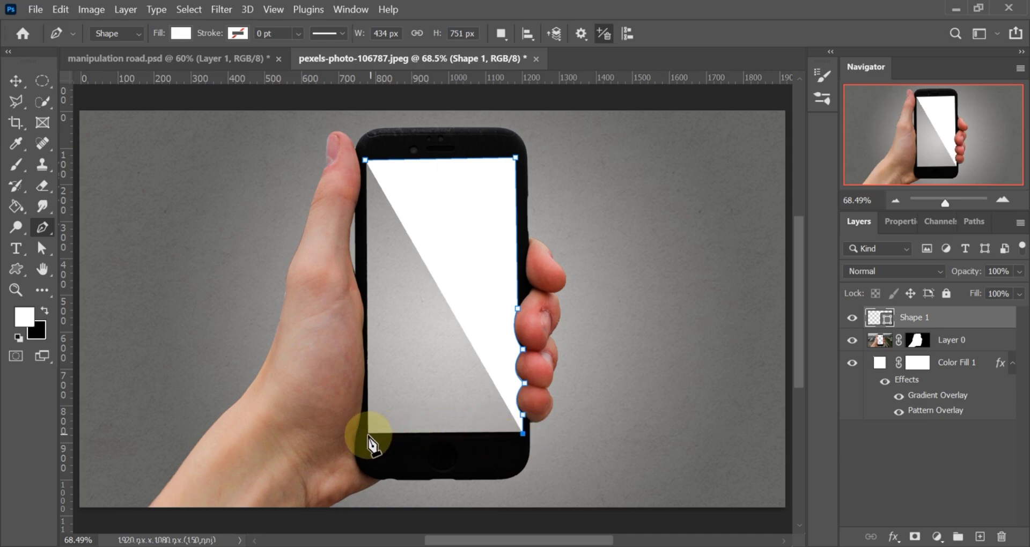
left_click(368, 436)
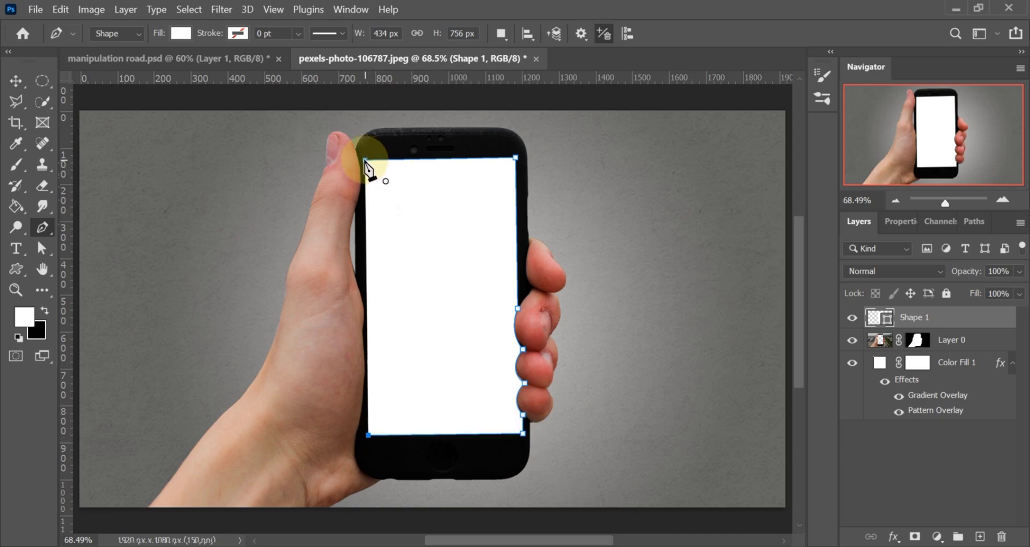
left_click(365, 161)
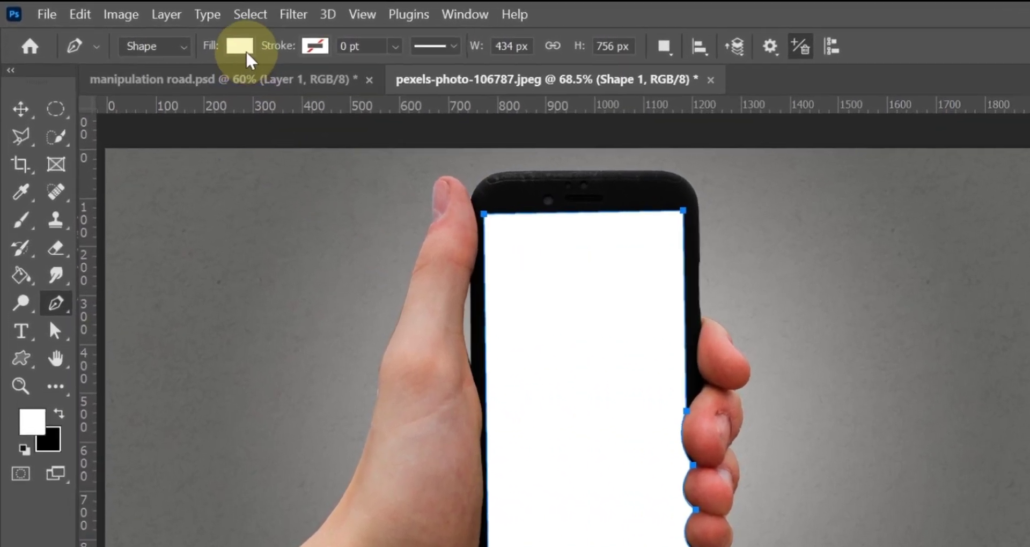
Check the fill and stroke settings of the phone screen shape
left_click(183, 34)
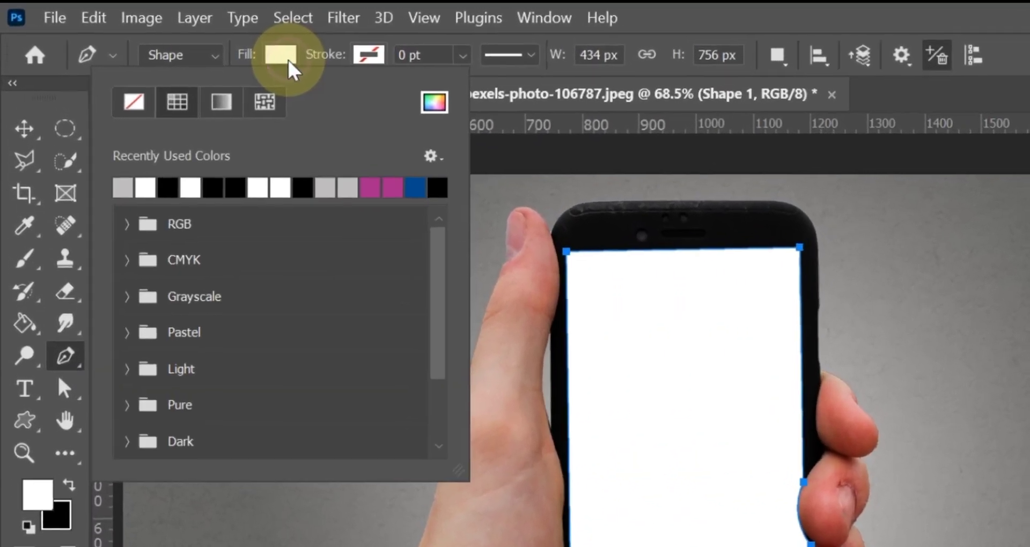
left_click(315, 68)
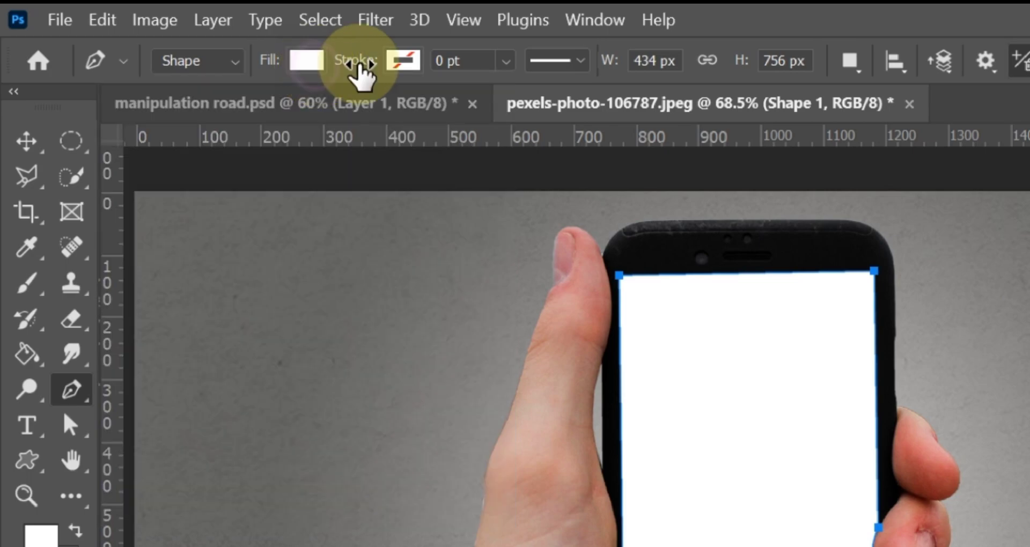
left_click(402, 61)
left_click(400, 59)
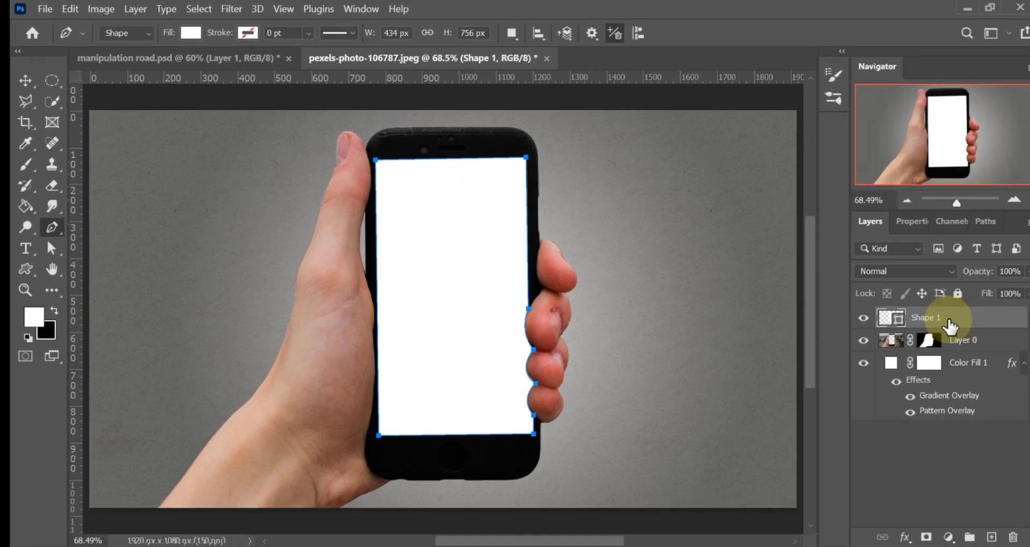
Place the image pexels-alexandre-saraiva-carniato-9381457 as an embedded layer above Shape 1
right_click(950, 320)
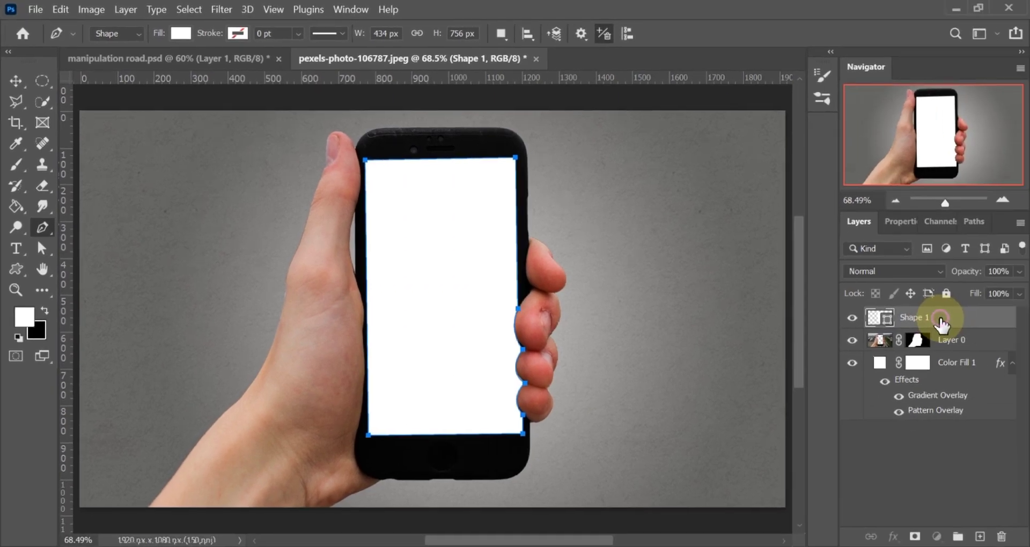
key("v")
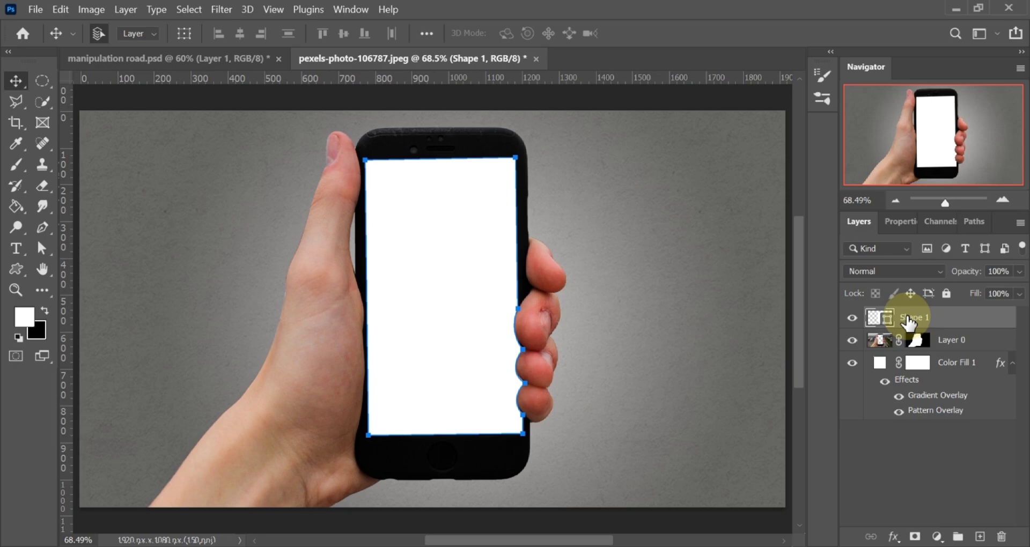
left_click(34, 9)
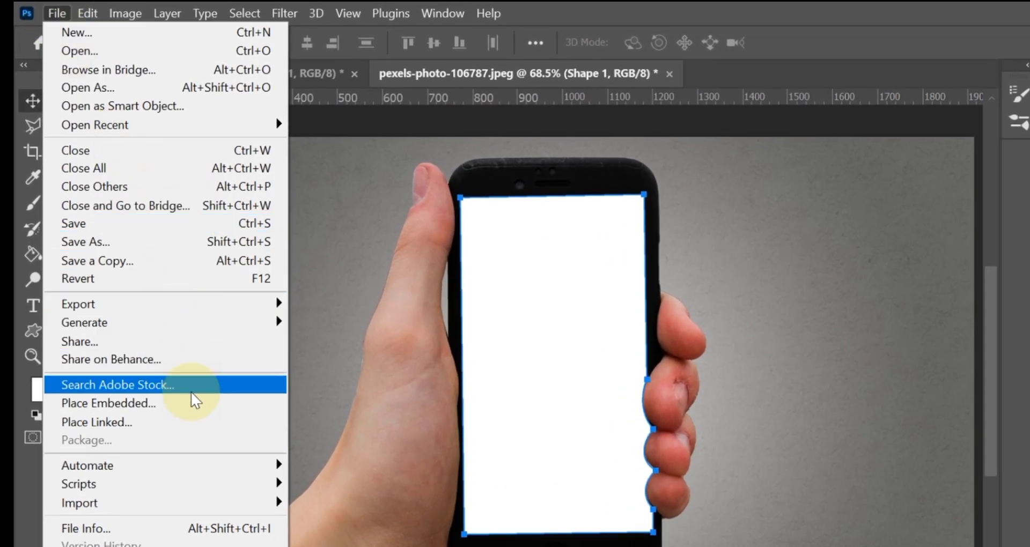
left_click(175, 371)
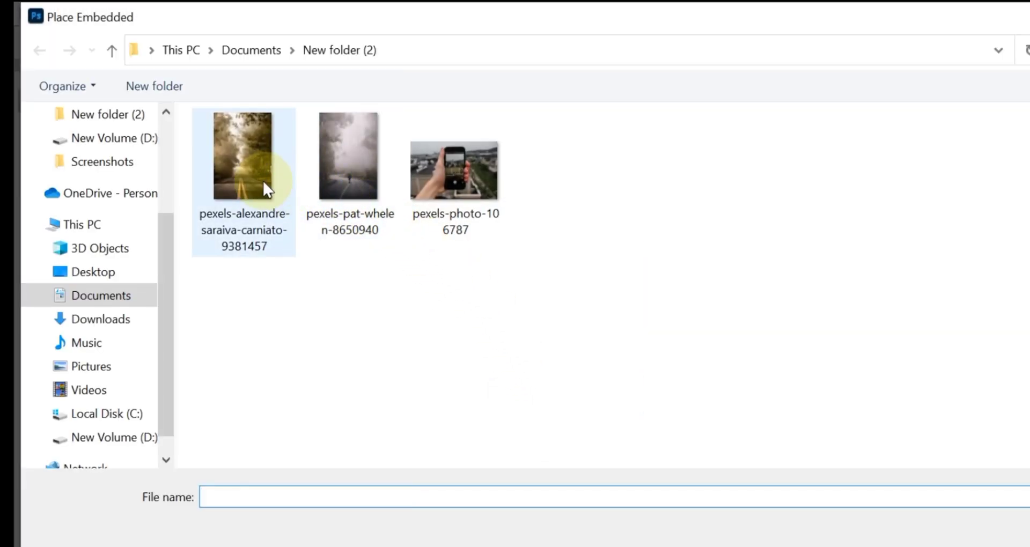
left_click(265, 187)
left_click(1021, 493)
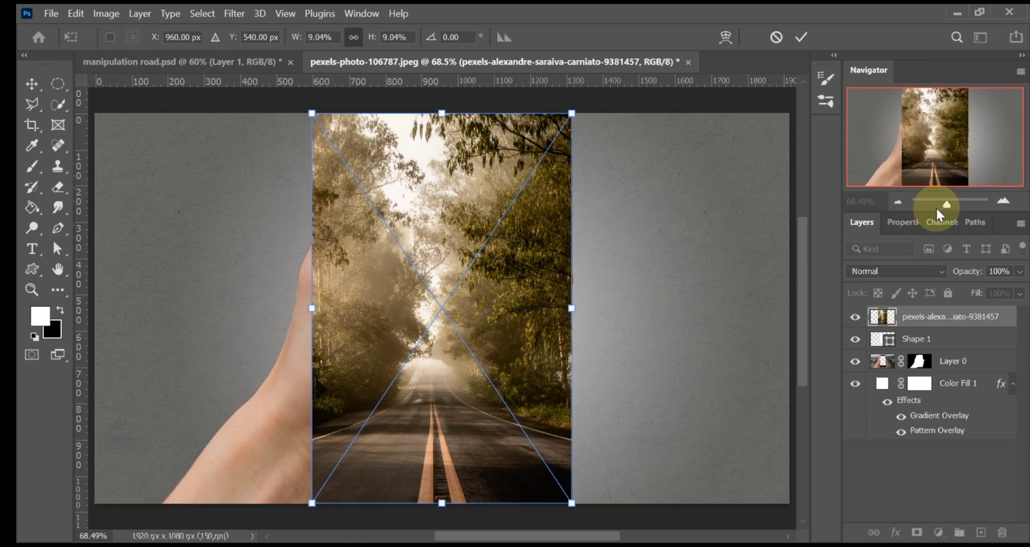
Reduce the placed road photo's opacity to 83% and scale it up to about 15.93%
left_click_drag(943, 205, 944, 205)
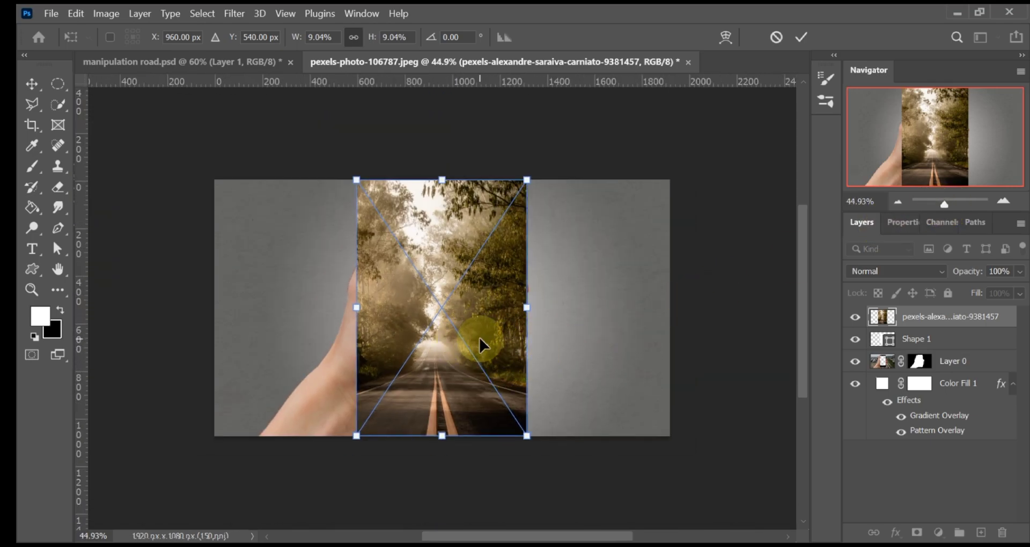
left_click_drag(524, 310, 580, 309)
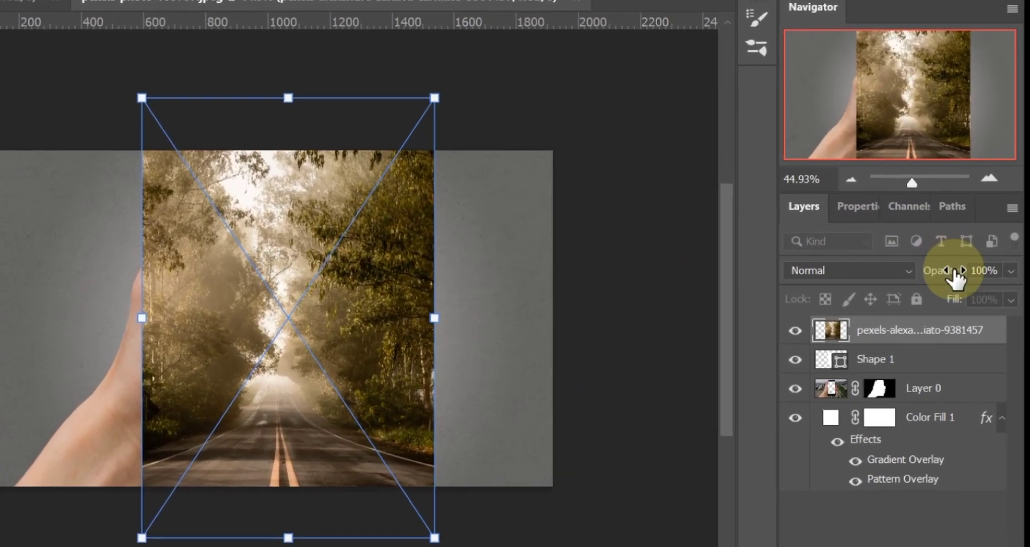
left_click_drag(955, 276, 924, 277)
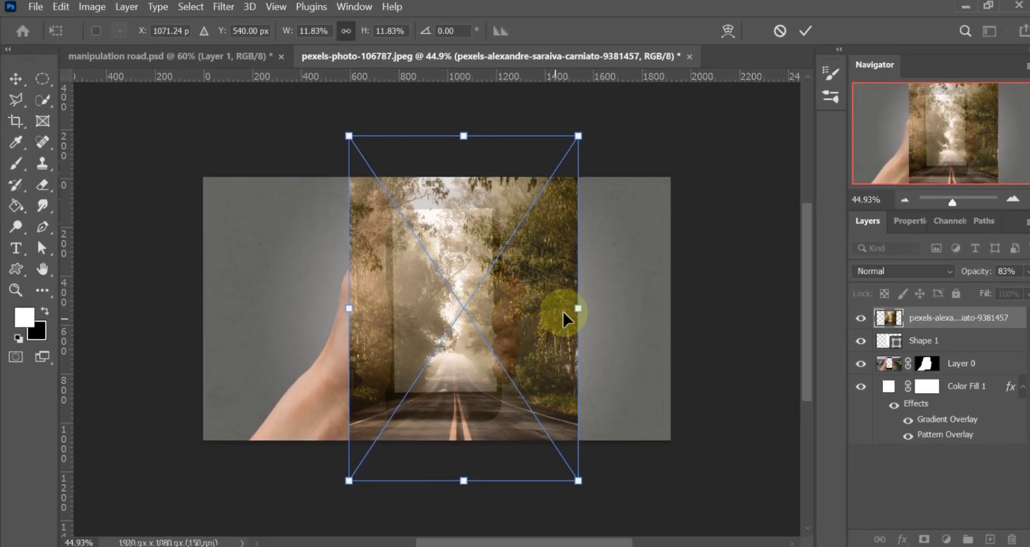
left_click_drag(574, 310, 656, 307)
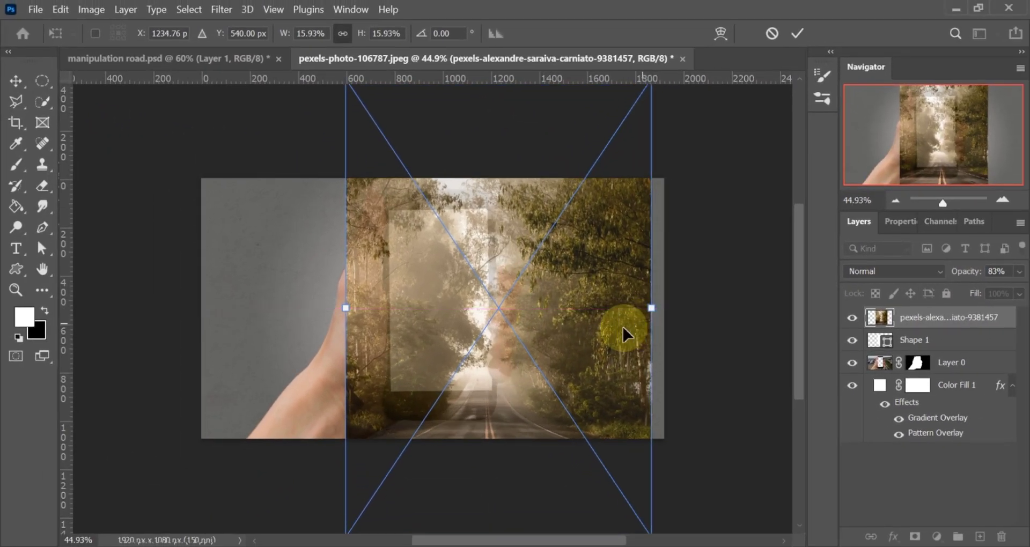
Align the road with the lower part of the phone screen, scale the photo to about 17.02%, and apply the transform
left_click_drag(631, 339, 574, 311)
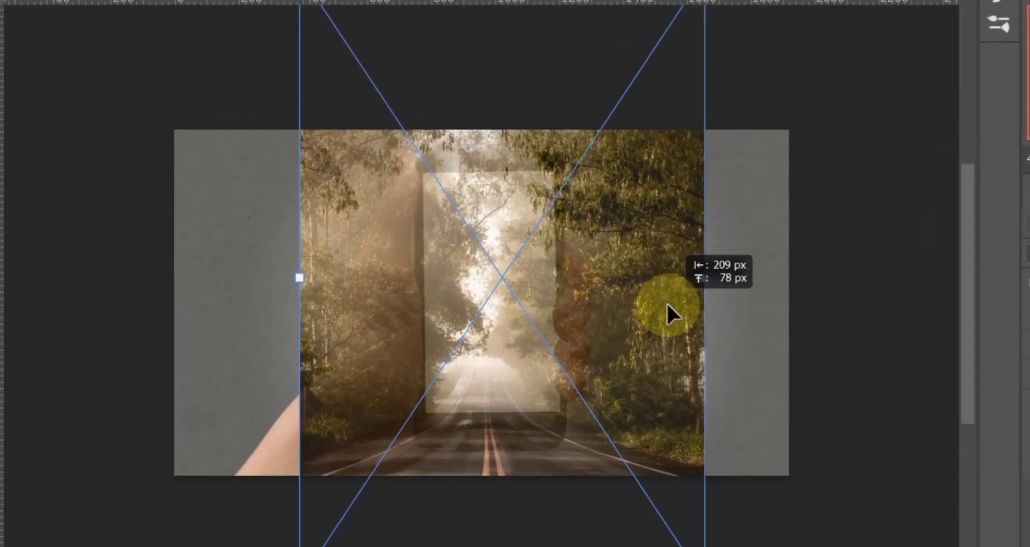
left_click_drag(668, 303, 668, 303)
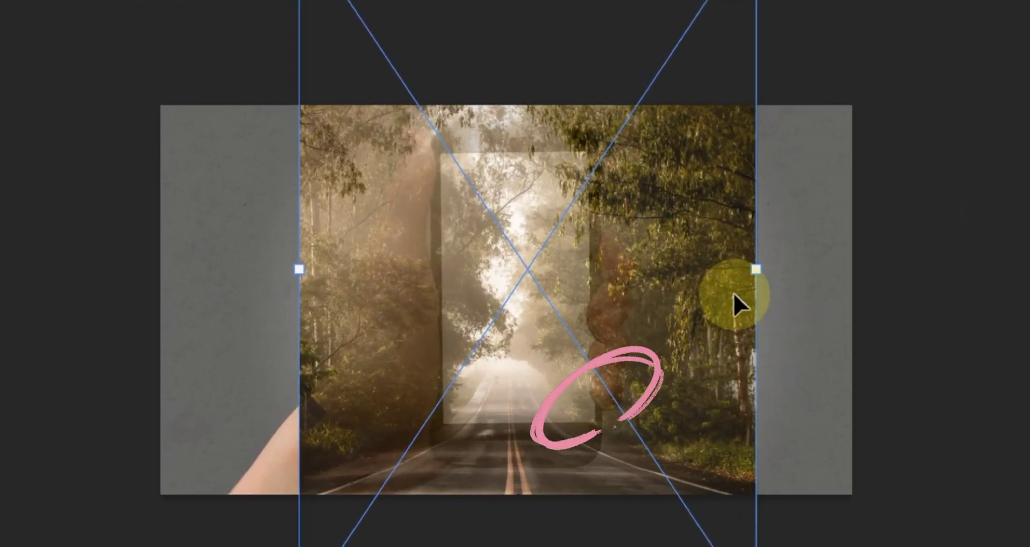
left_click_drag(756, 270, 768, 272)
left_click_drag(683, 251, 685, 252)
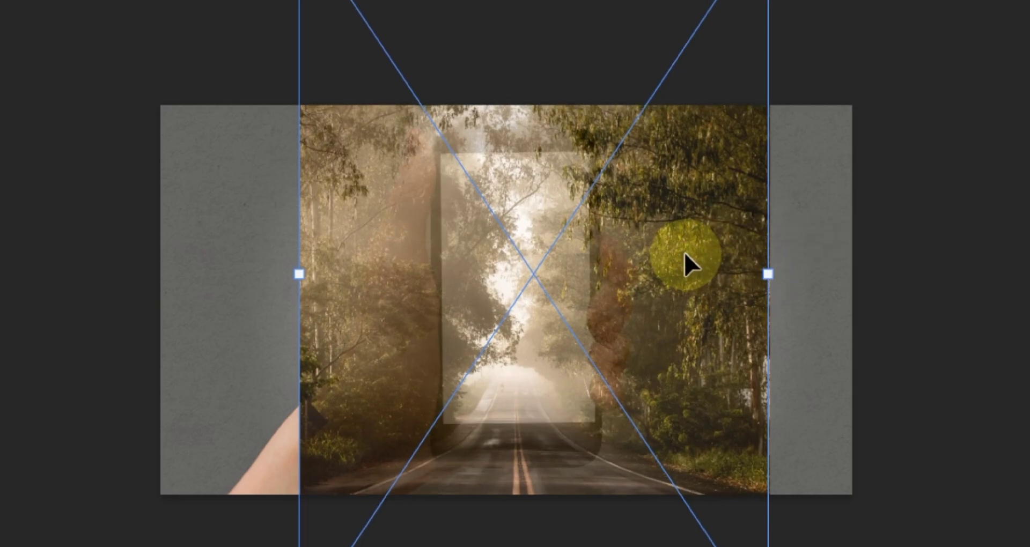
left_click_drag(299, 274, 281, 274)
left_click_drag(528, 395, 531, 386)
left_click_drag(532, 387, 531, 386)
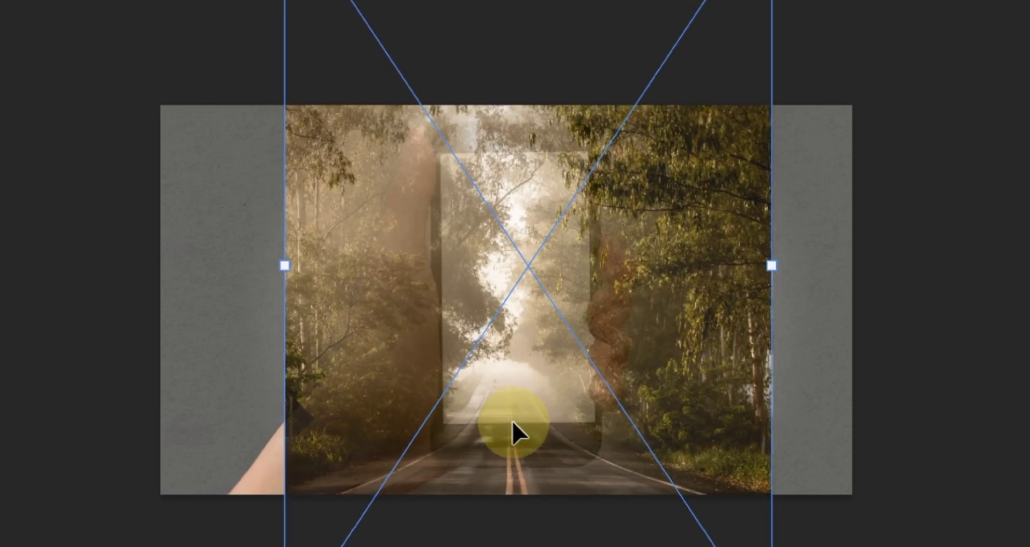
key("Return")
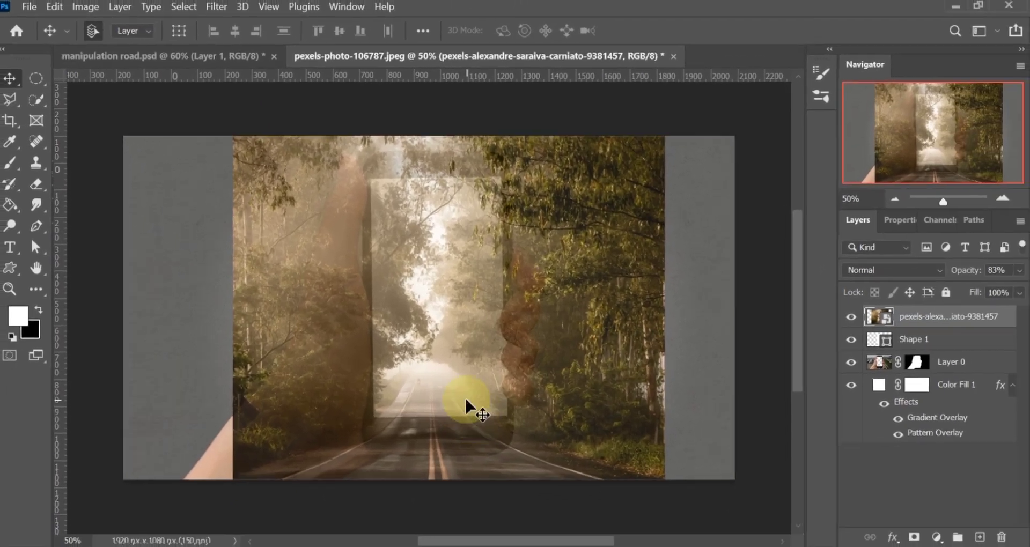
Scale the road photo up to about 19.43%, reposition it so the road spans the phone's lower screen edge, and apply the transform
key("ctrl+plus")
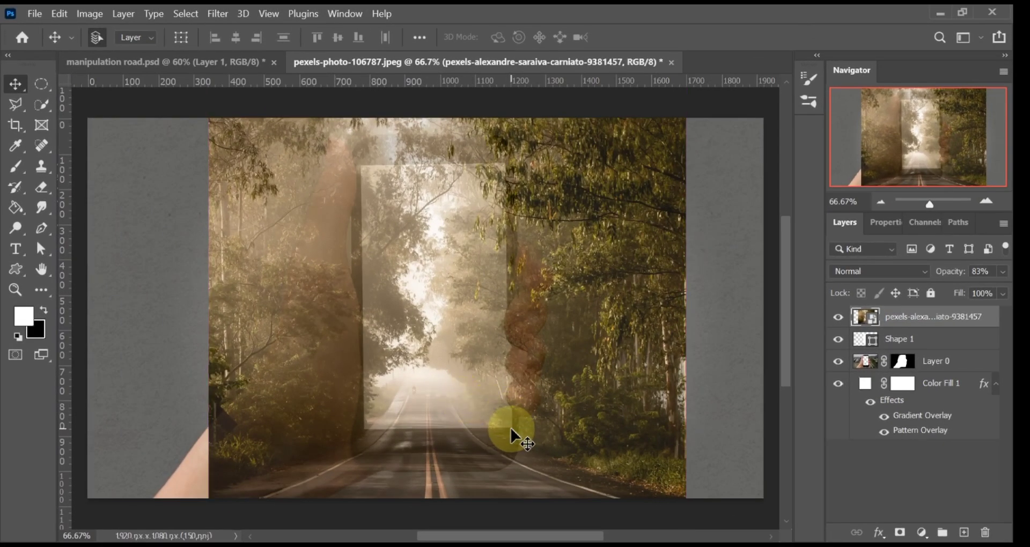
left_click_drag(511, 436, 494, 467)
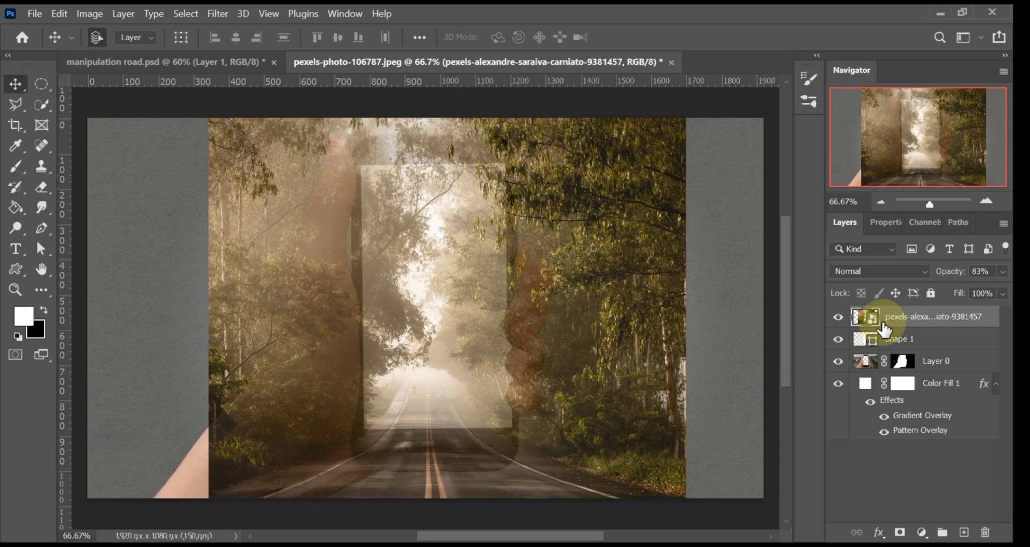
key("ctrl+t")
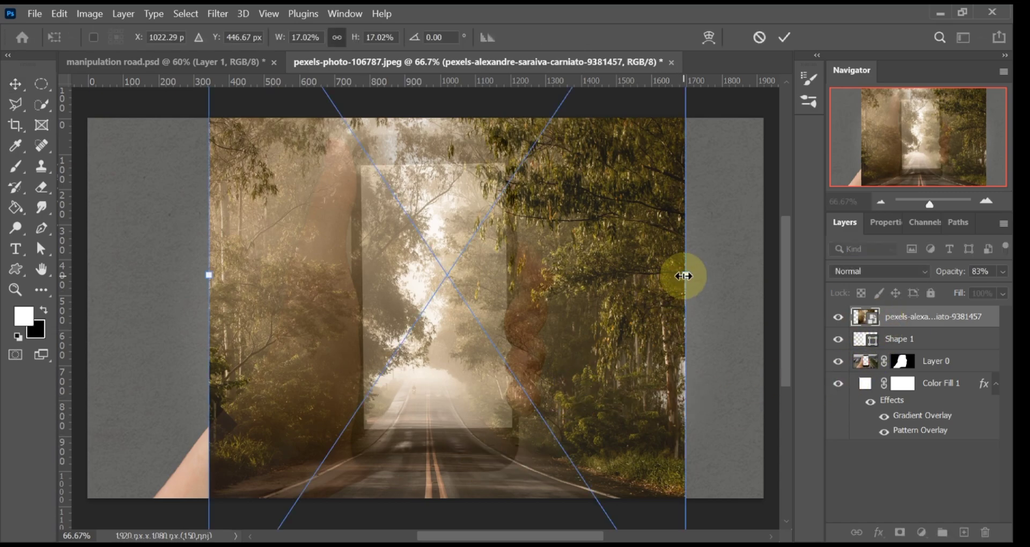
left_click_drag(685, 274, 710, 274)
left_click_drag(635, 382, 633, 361)
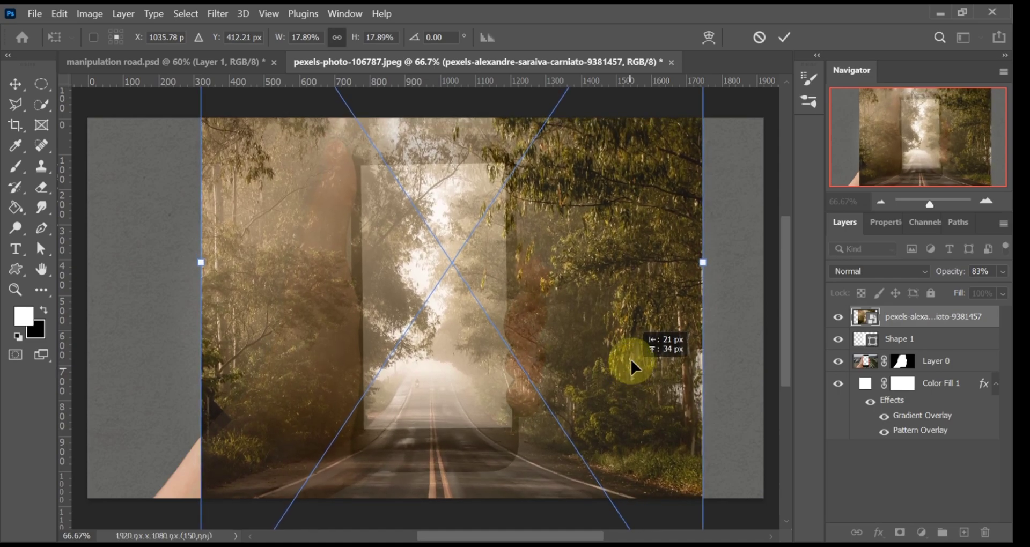
left_click_drag(701, 265, 716, 264)
left_click_drag(666, 344, 663, 343)
left_click_drag(190, 263, 163, 264)
left_click_drag(333, 381, 360, 373)
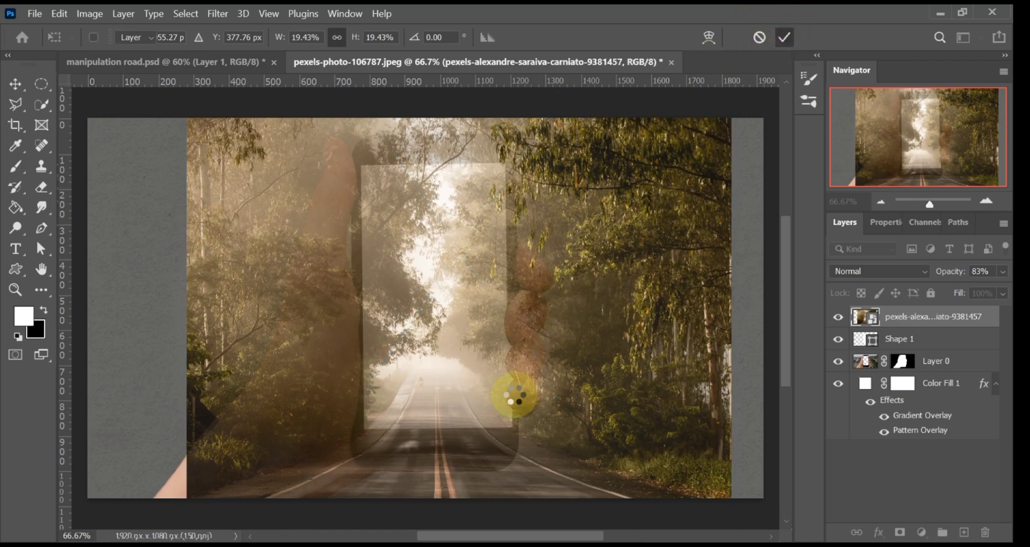
key("Return")
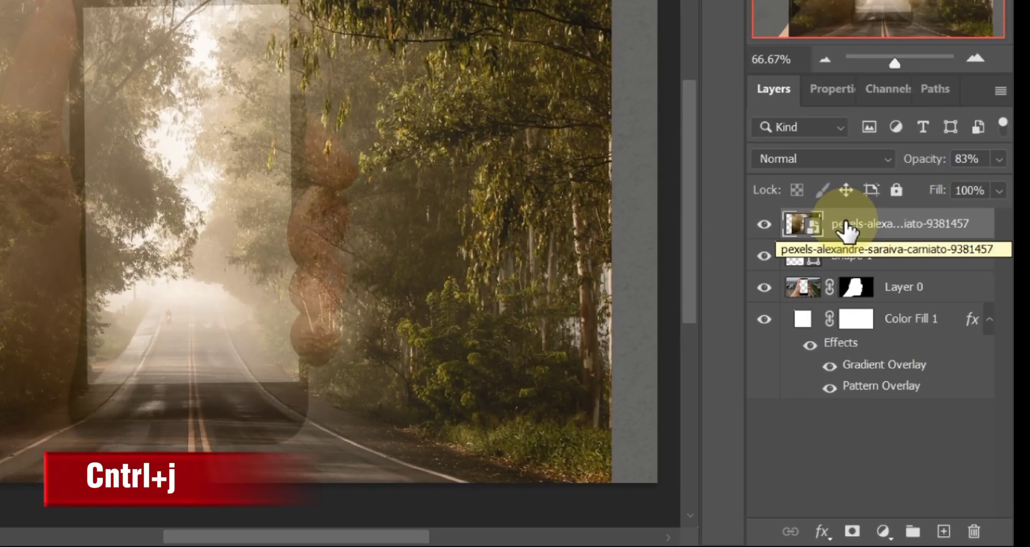
Duplicate the road photo layer and set the opacity of both the original and the copy to 100%
key("ctrl+j")
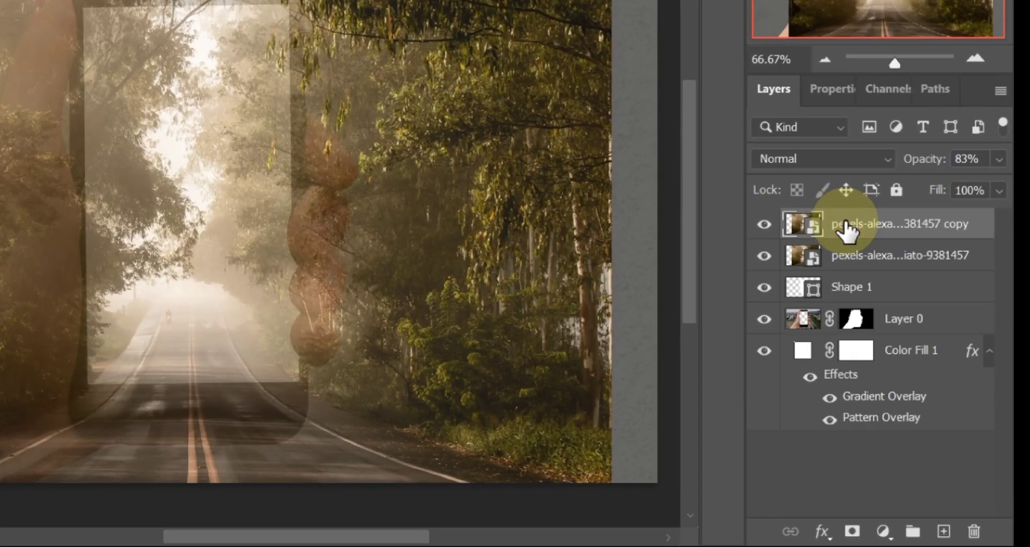
left_click(865, 259)
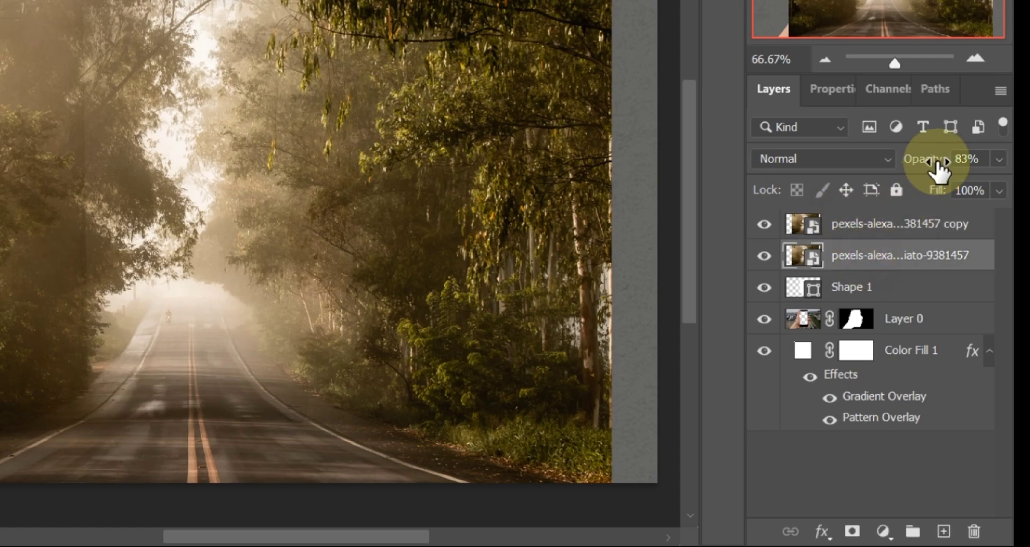
left_click(991, 161)
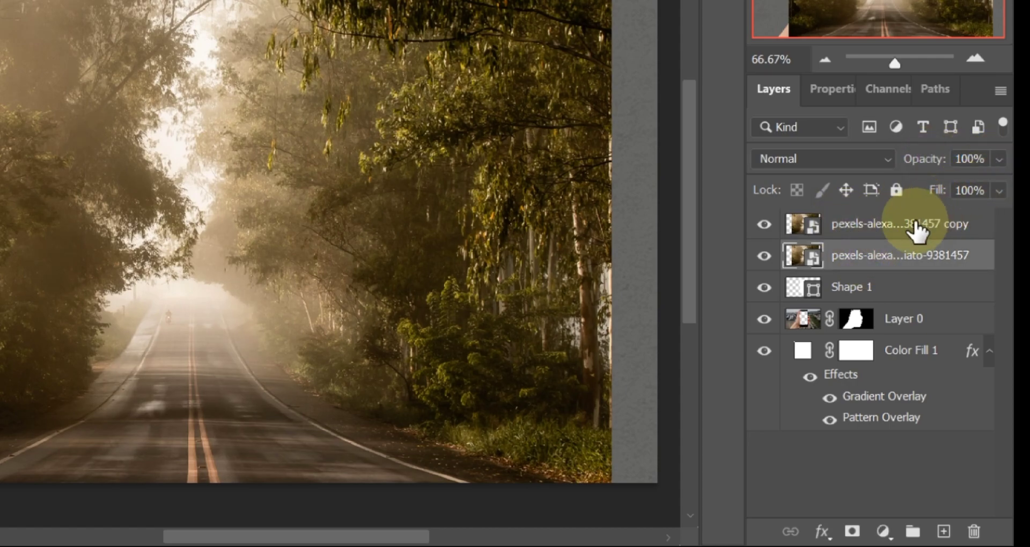
left_click(916, 225)
left_click_drag(930, 164, 978, 155)
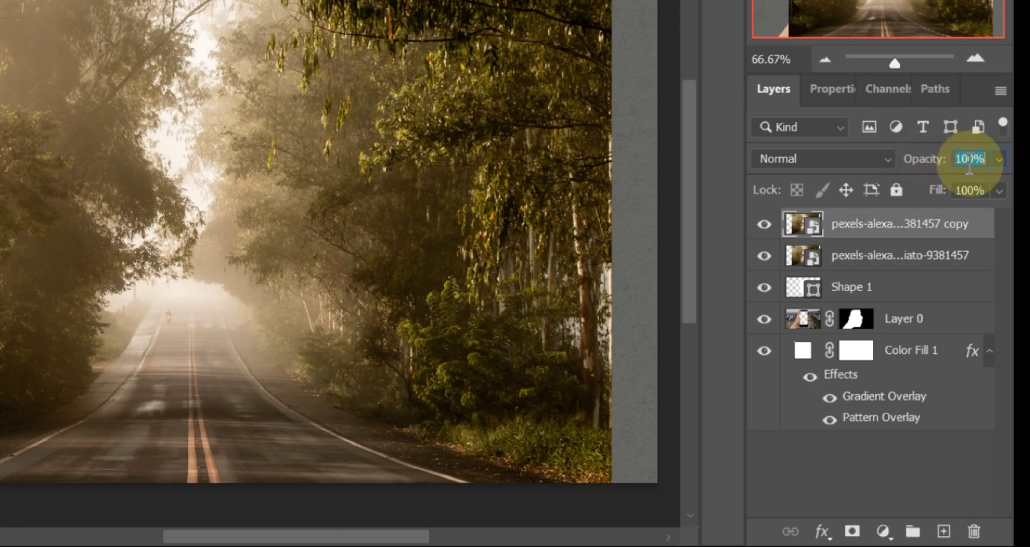
Hide the road photo copy and clip the original road photo to Shape 1
left_click(764, 224)
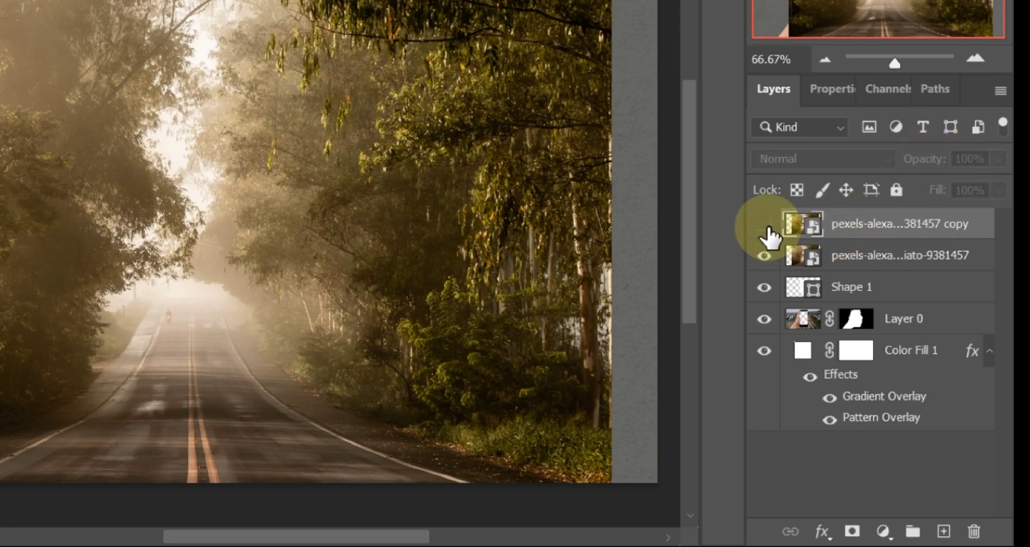
left_click(863, 259)
right_click(863, 260)
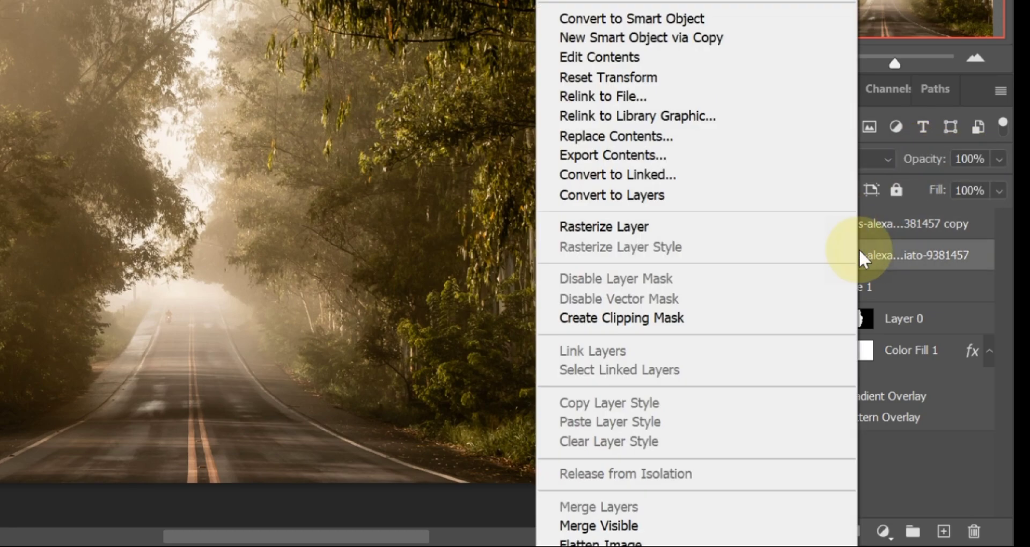
left_click(652, 319)
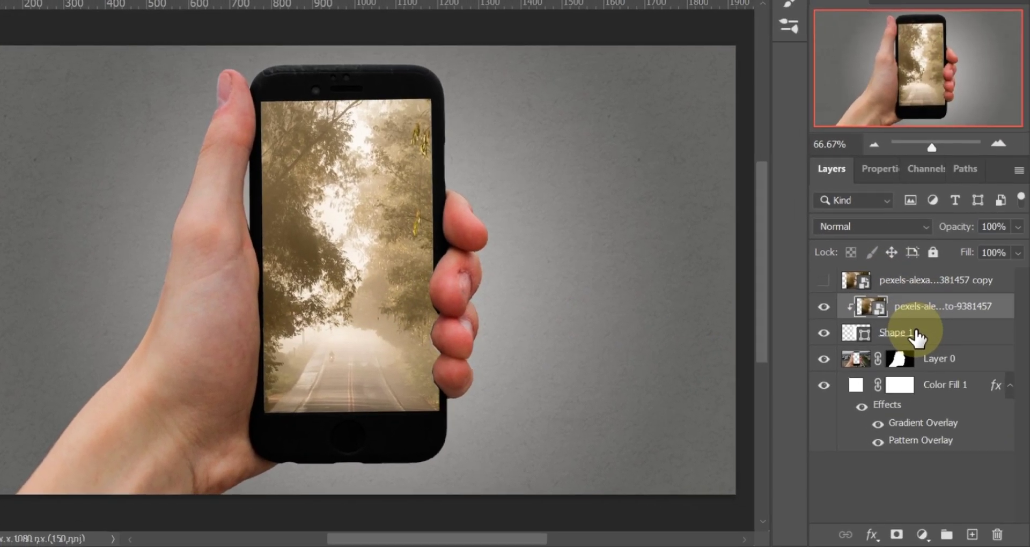
Warp Shape 1 slightly outward along its right edge so it meets the fingers, and apply the warp
left_click(915, 334)
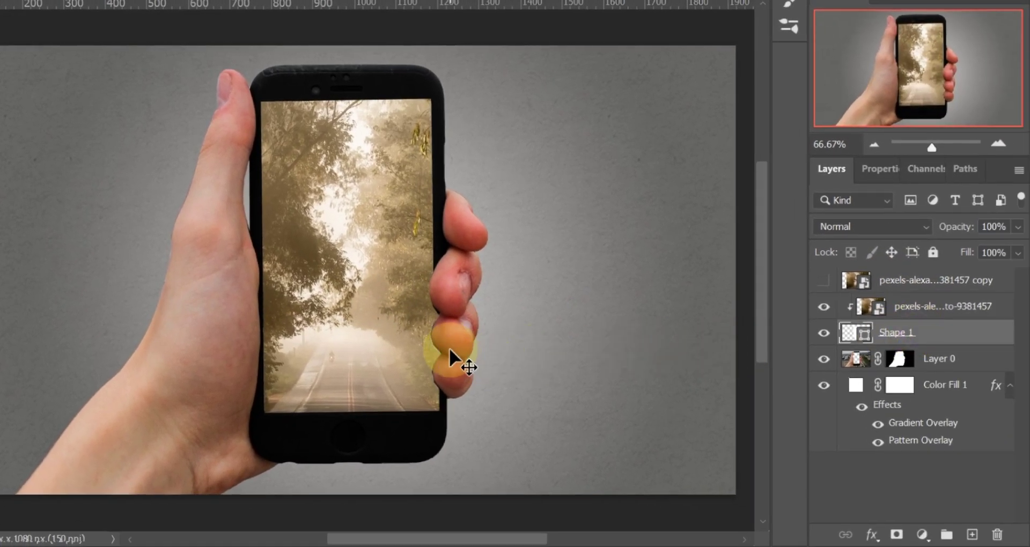
key("z")
left_click(443, 370)
left_click(442, 371)
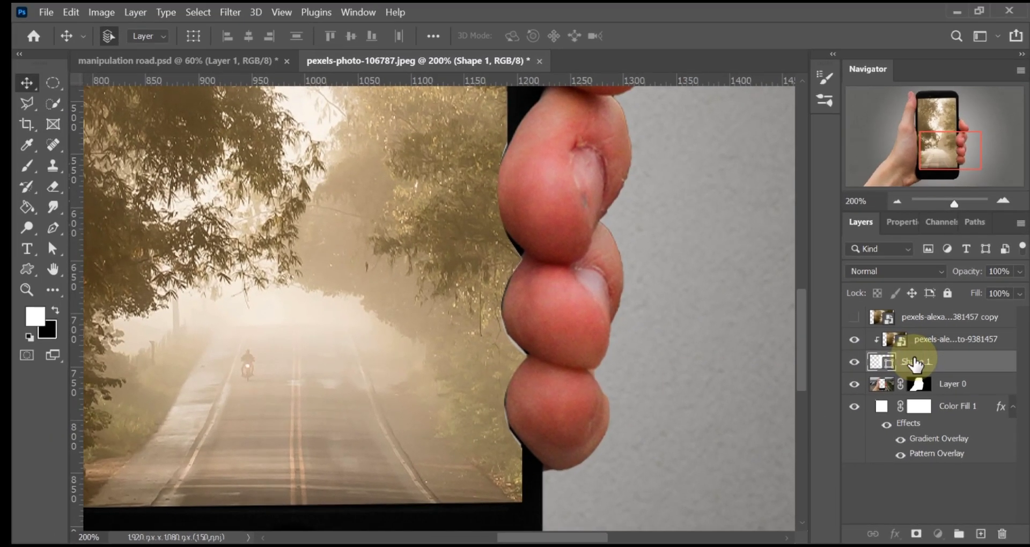
key("ctrl+t")
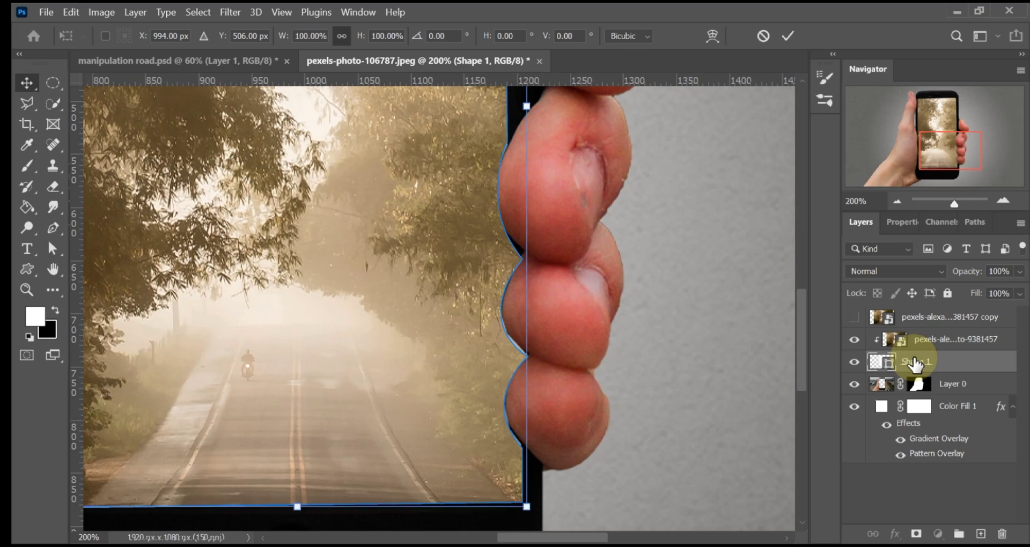
right_click(491, 371)
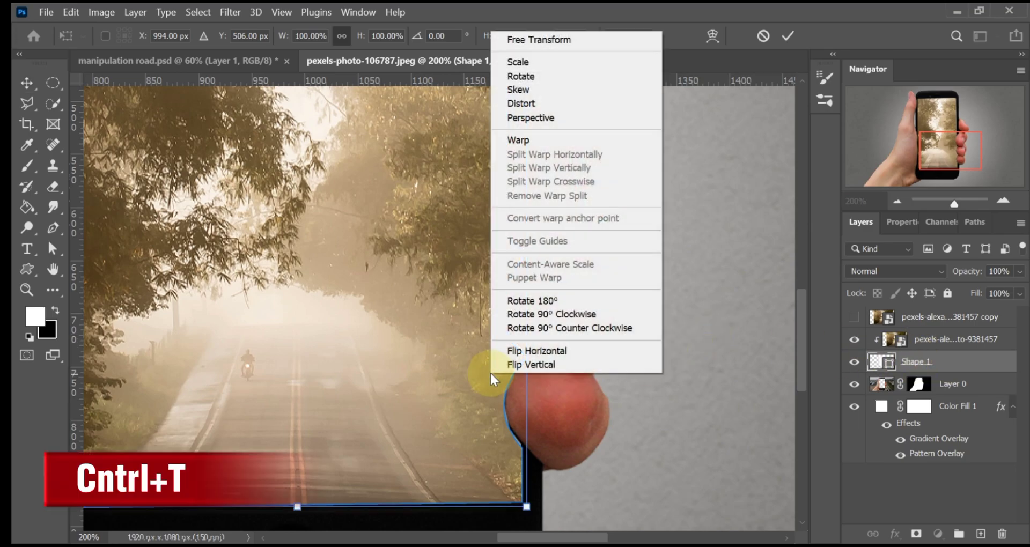
left_click(522, 140)
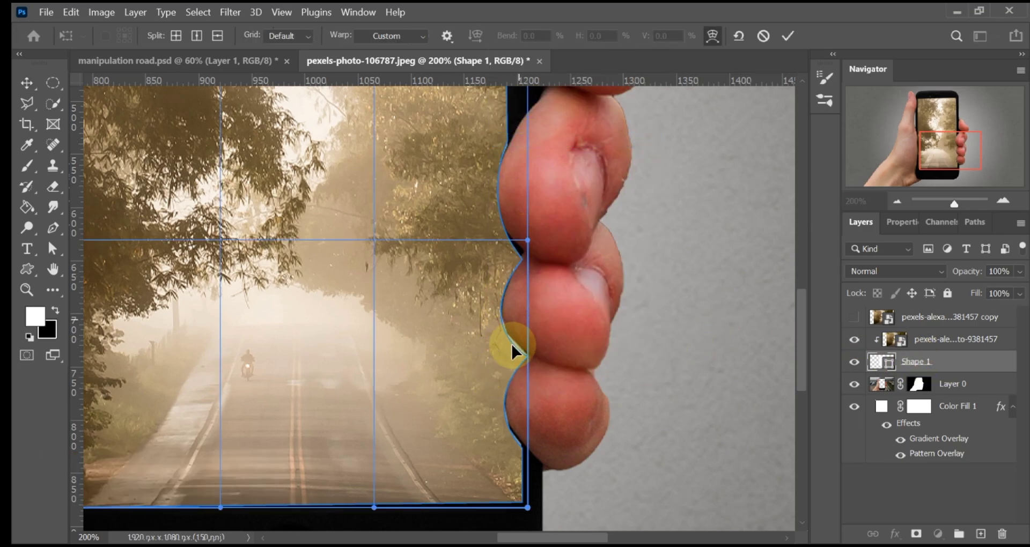
left_click_drag(514, 329, 517, 329)
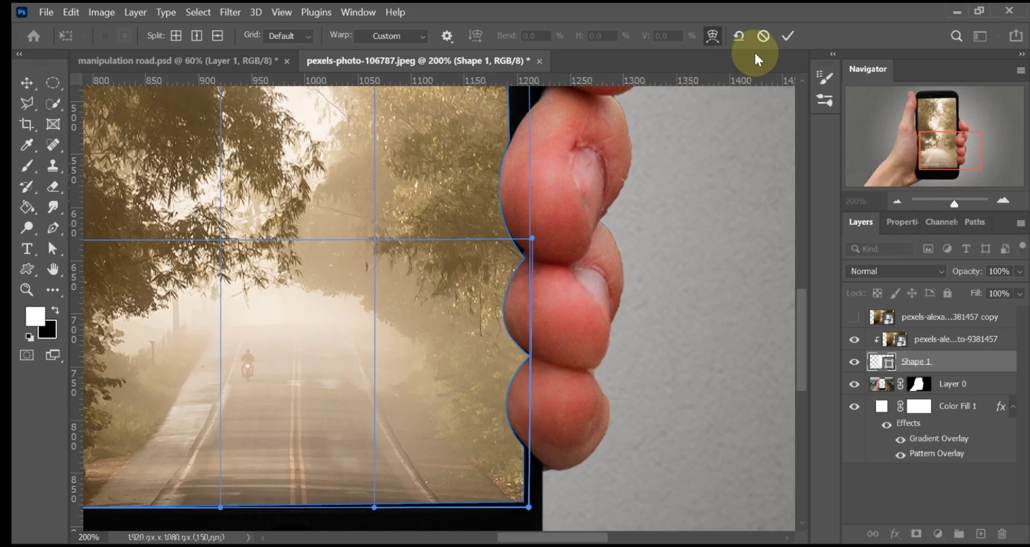
left_click(785, 43)
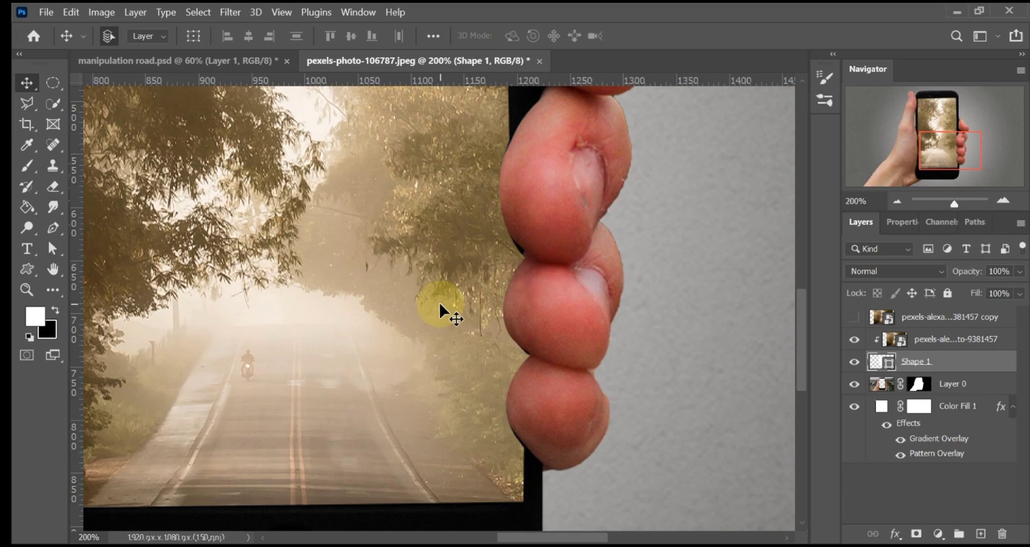
key("ctrl+0")
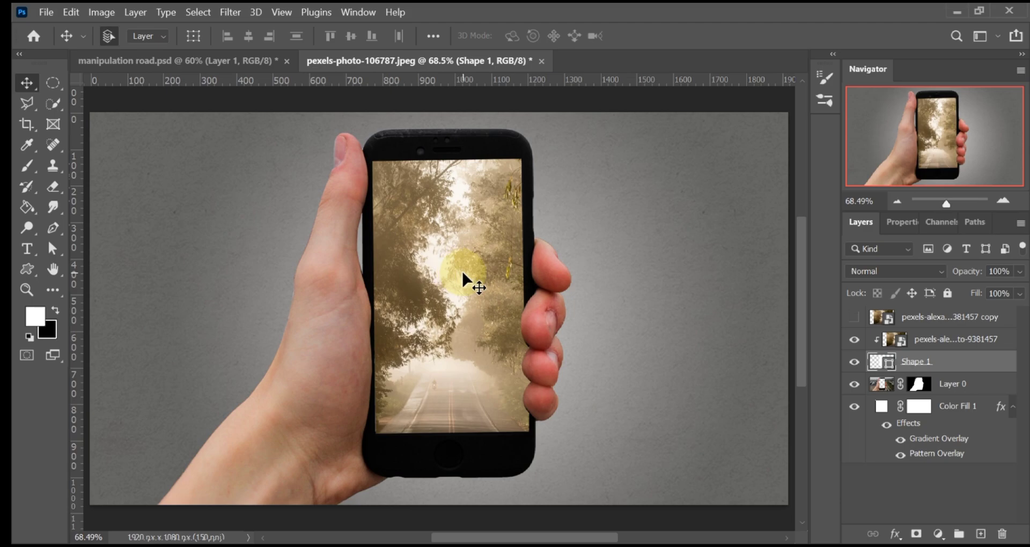
Show the road photo copy again and reduce its opacity to 61%
left_click(924, 316)
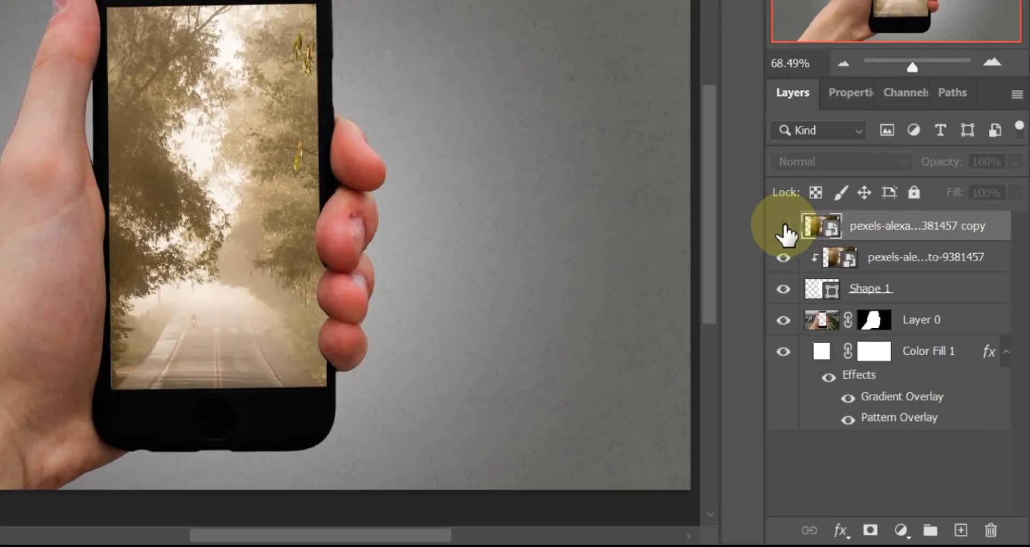
left_click(796, 242)
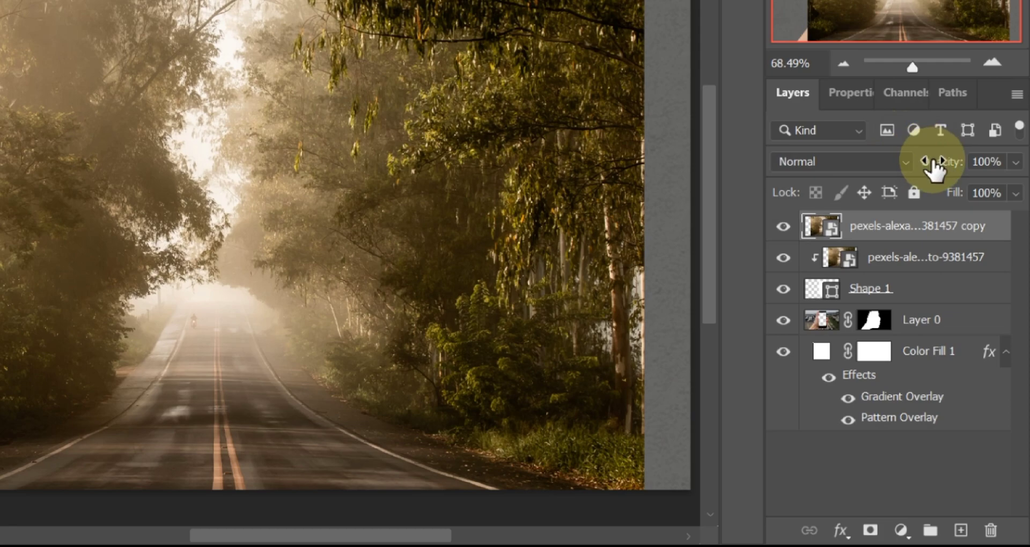
left_click(933, 169)
mouse_move(947, 172)
left_mouse_down()
mouse_move(921, 174)
mouse_move(950, 168)
mouse_move(935, 168)
left_mouse_up()
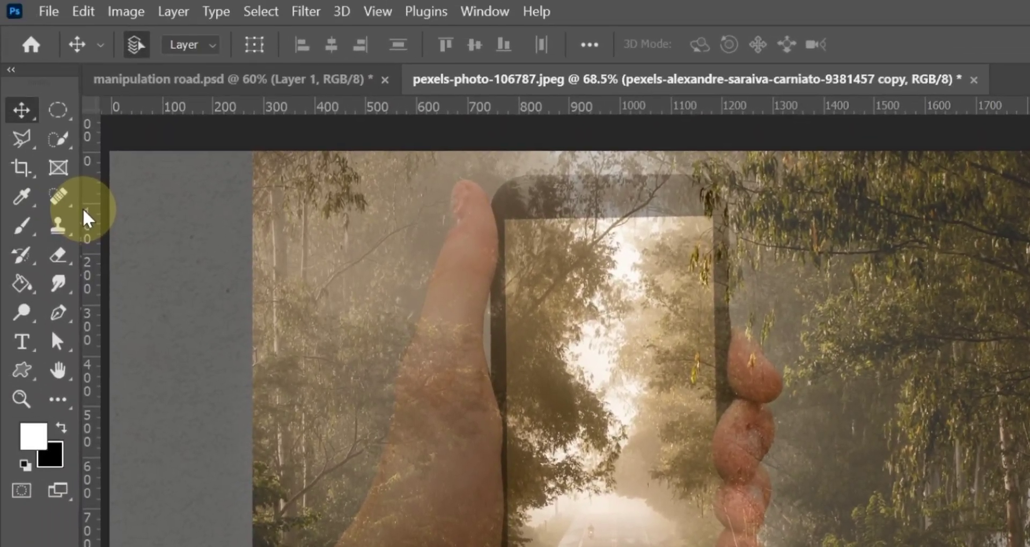
Start a Polygonal Lasso selection at the phone screen's lower-left corner, following the left roadside down and around the photo's outside to its lower-right corner
left_click(22, 138)
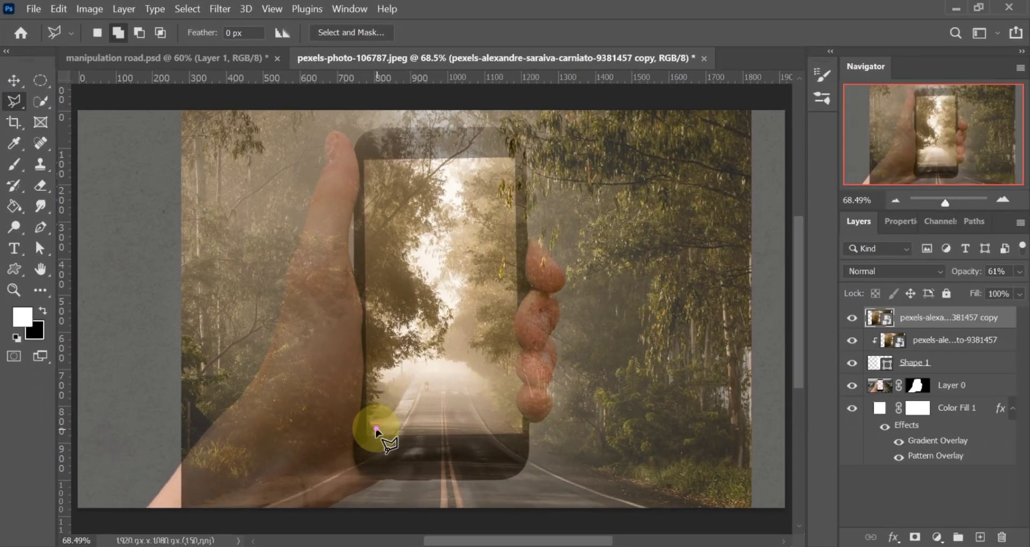
left_click(376, 432)
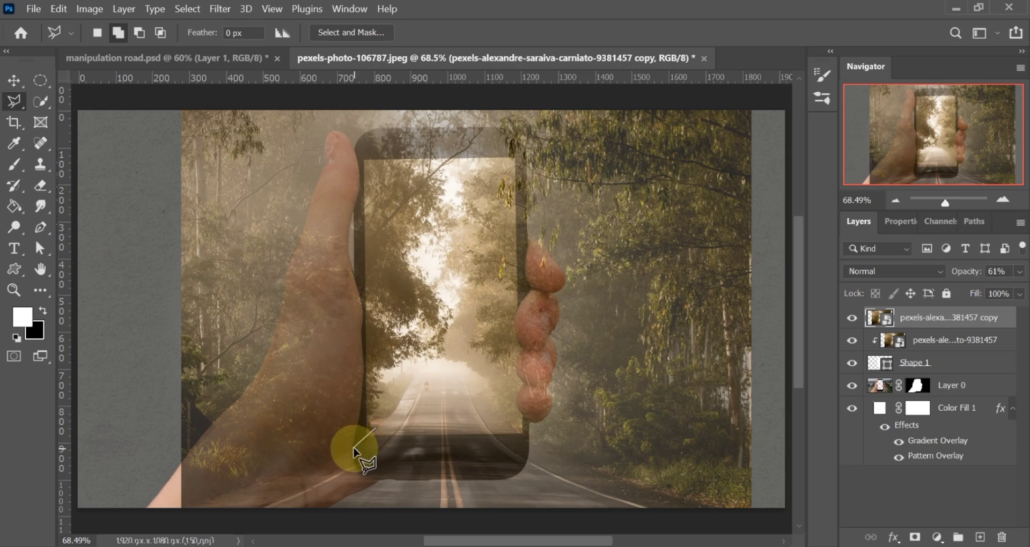
left_click(351, 450)
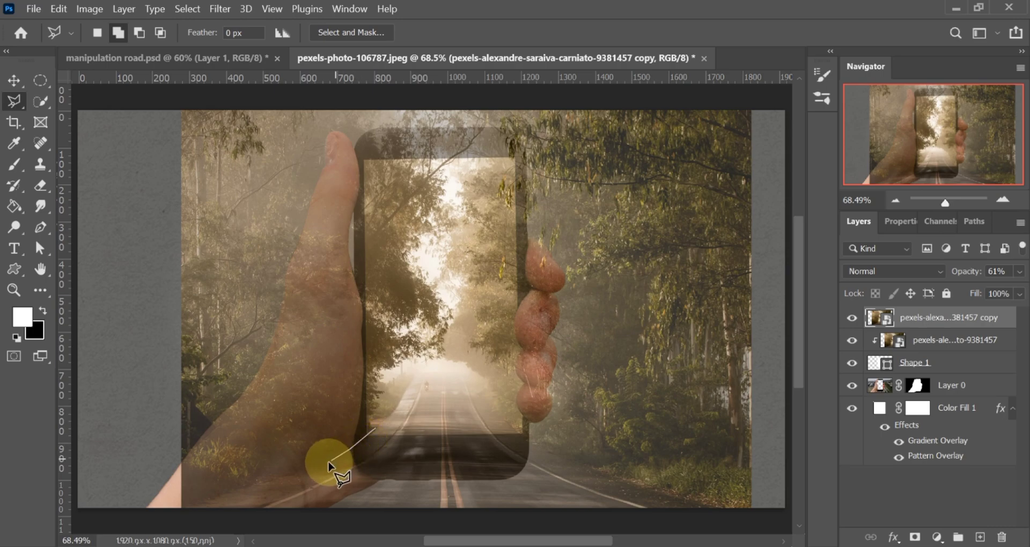
left_click(325, 466)
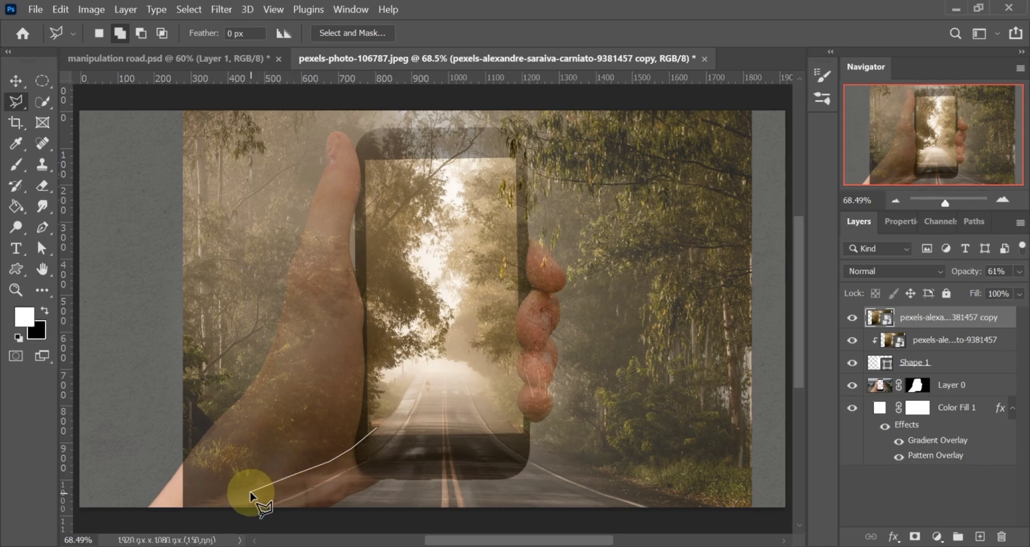
left_click(203, 510)
left_click(168, 508)
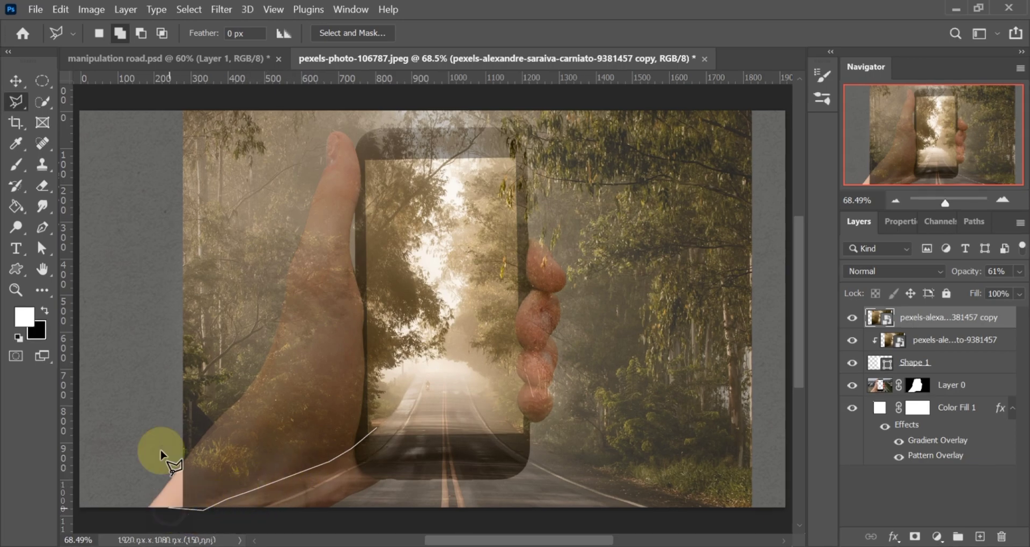
left_click(159, 400)
left_click(175, 95)
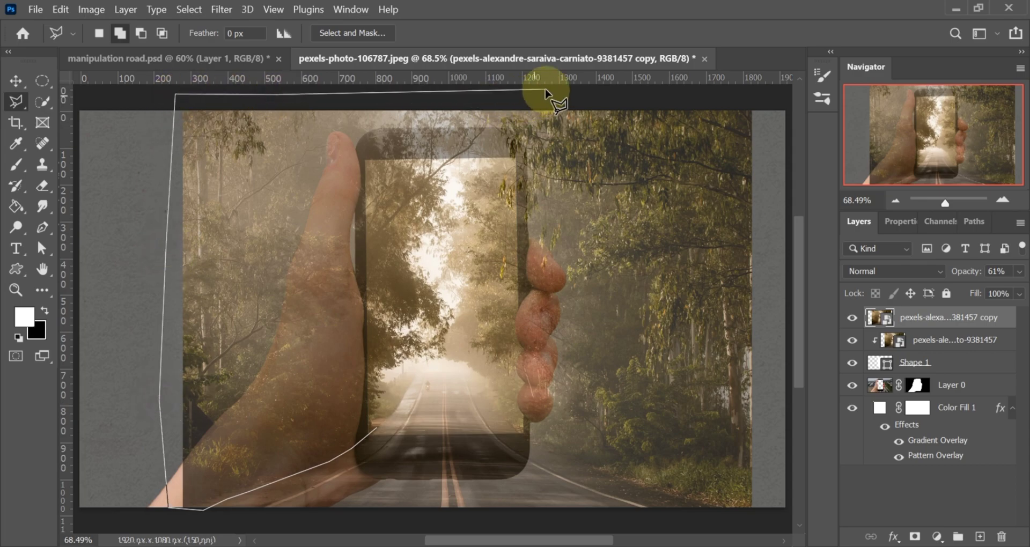
left_click(746, 97)
left_click(771, 102)
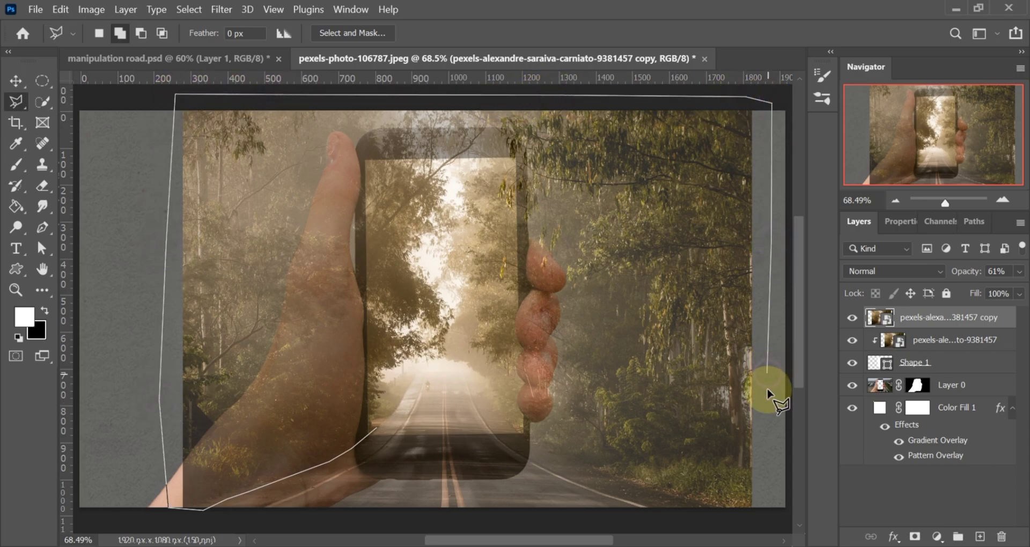
left_click(763, 508)
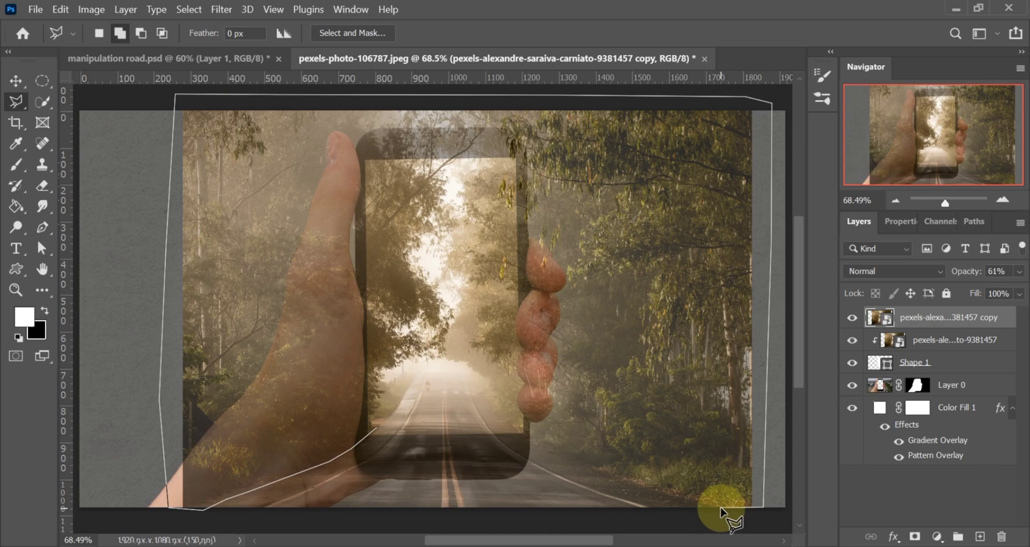
Finish the lasso outline along the right roadside to the phone's lower-right corner, then around the screen edges, and close the selection
left_click(719, 507)
left_click(672, 496)
left_click(649, 489)
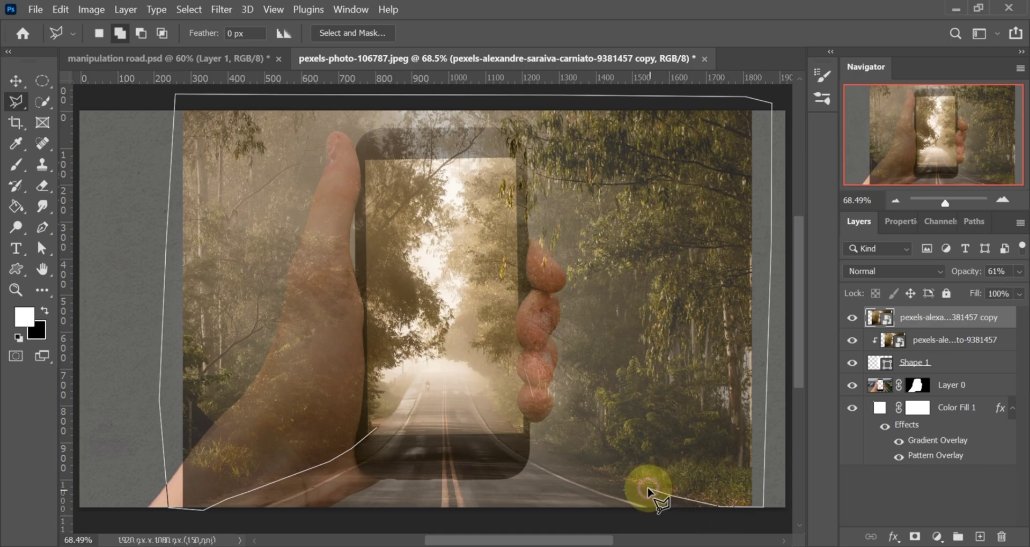
left_click(610, 473)
left_click(582, 463)
left_click(554, 452)
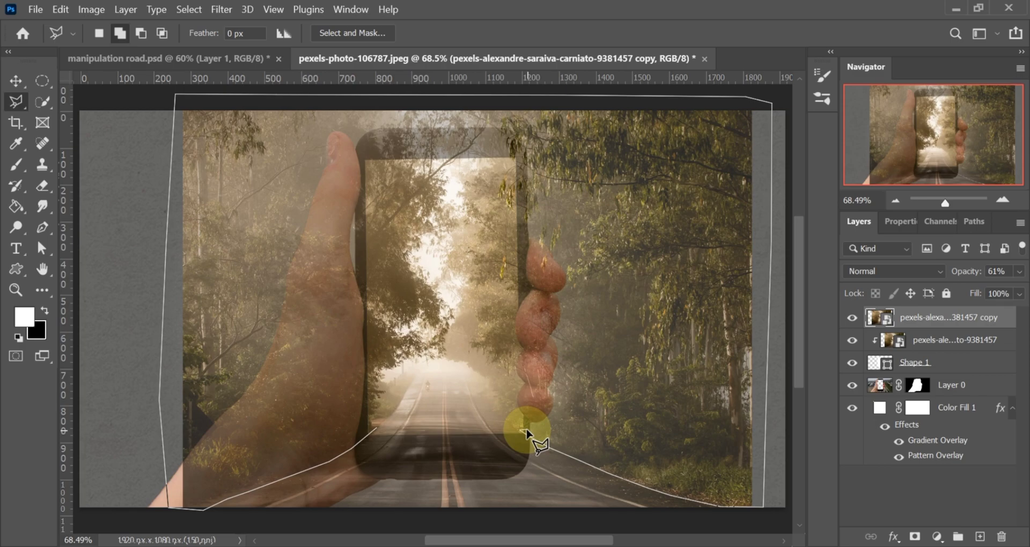
left_click(530, 439)
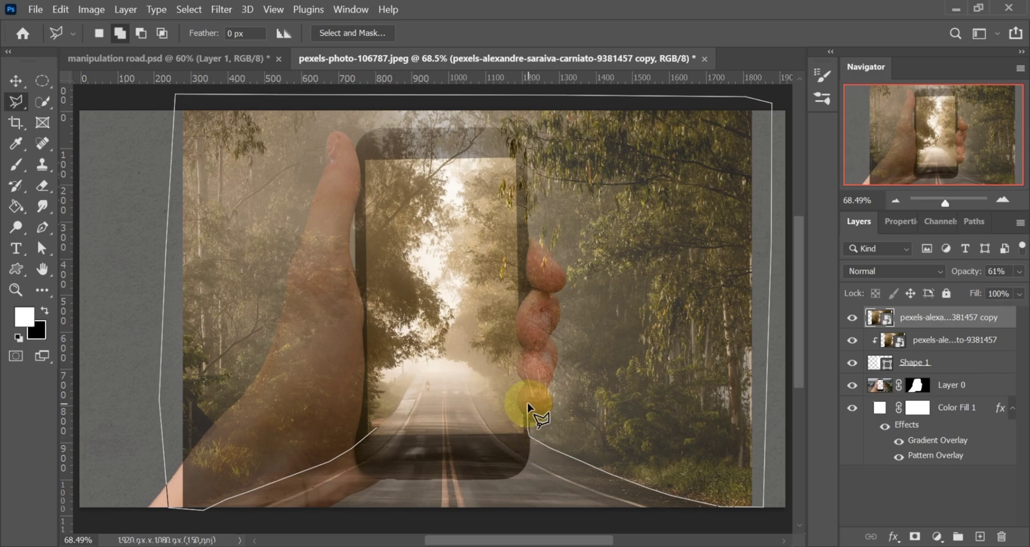
left_click(519, 155)
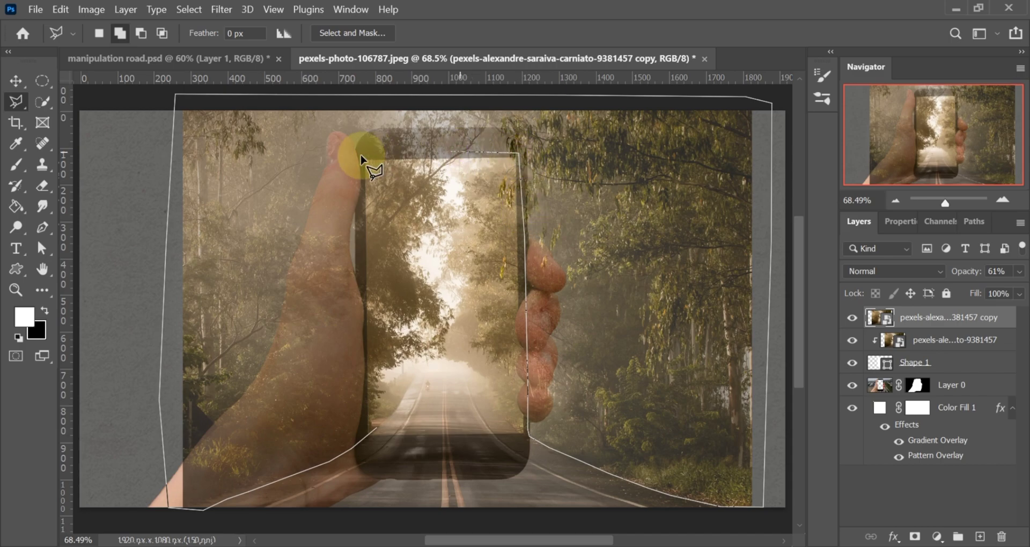
left_click(358, 156)
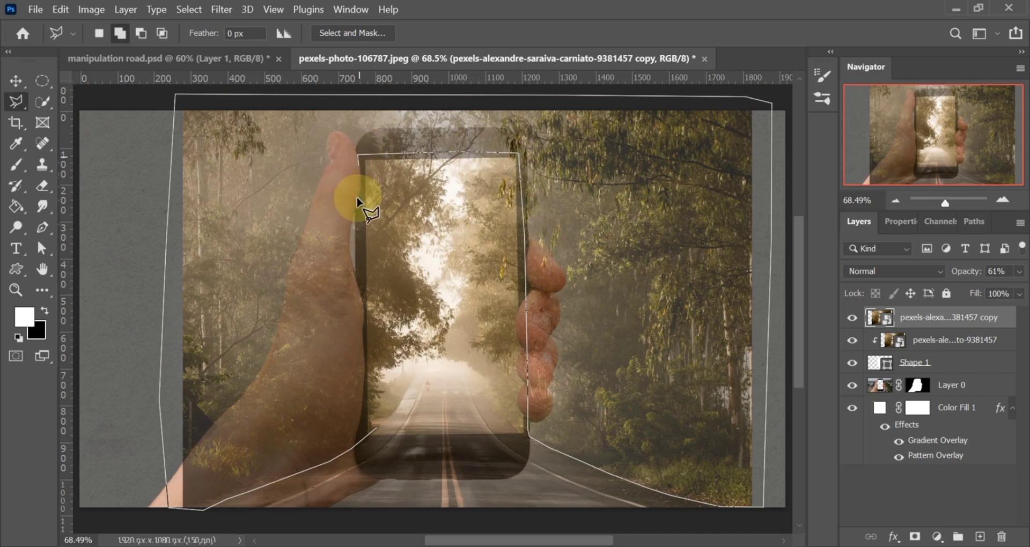
left_click(377, 429)
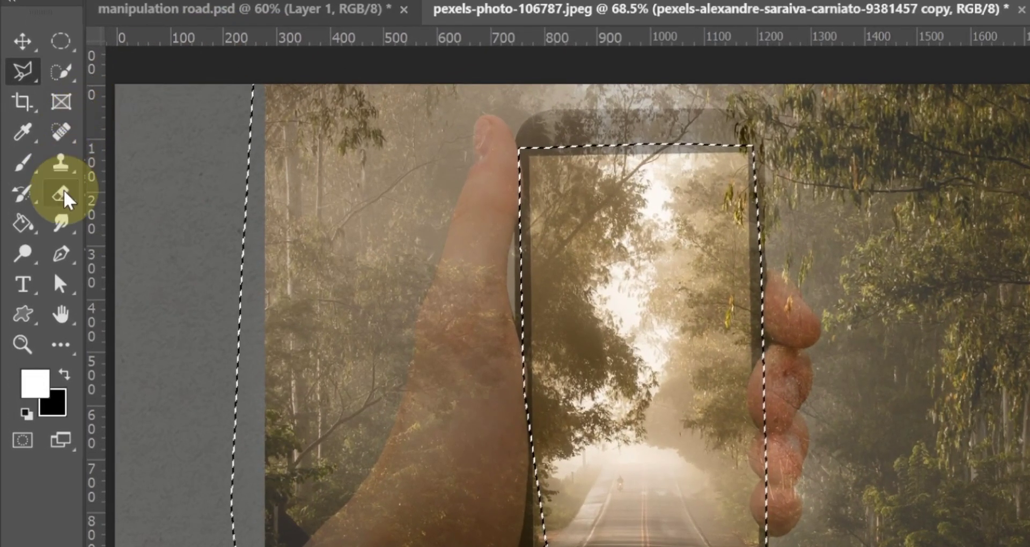
Rasterize the road photo copy, erase the selected area around phone and road with a 259 px Hard Round eraser, and deselect
left_click(47, 192)
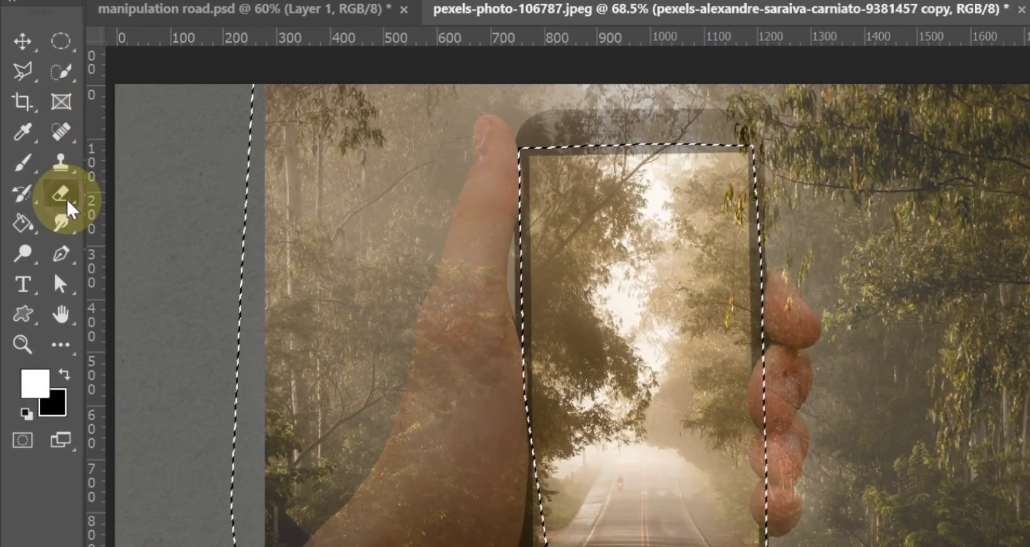
left_click(584, 315)
left_click(758, 276)
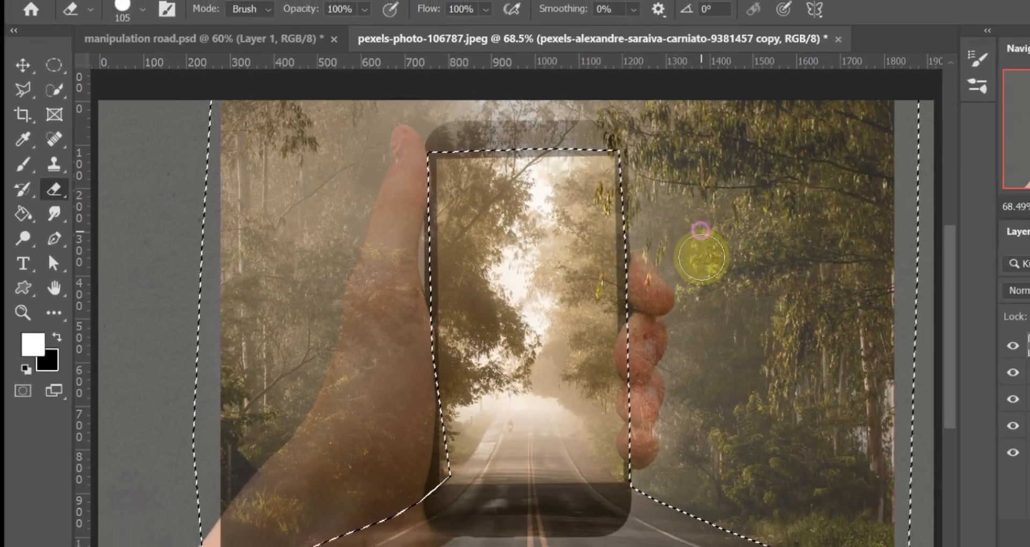
right_click(819, 246)
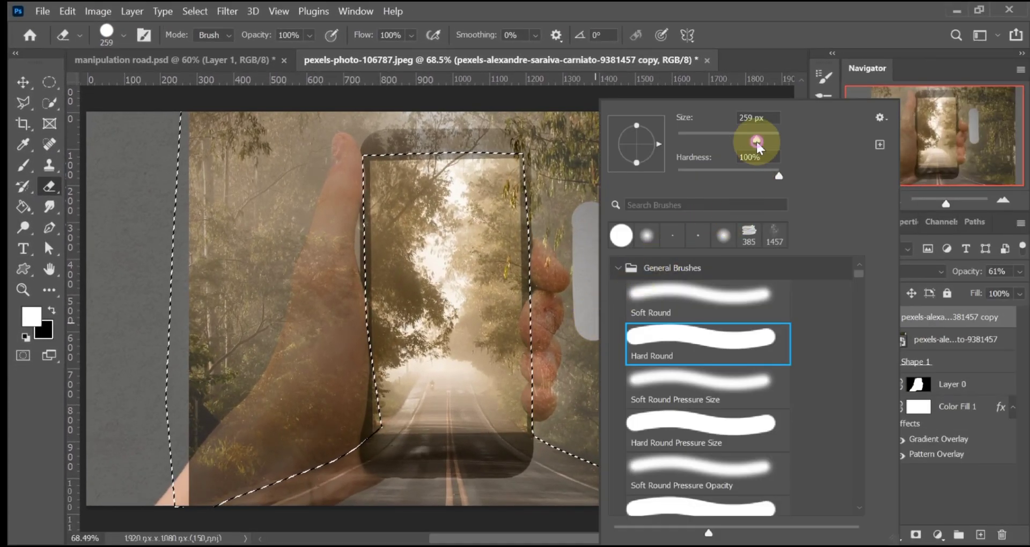
mouse_move(568, 193)
left_mouse_down()
mouse_move(585, 432)
mouse_move(544, 308)
mouse_move(552, 205)
mouse_move(557, 393)
mouse_move(581, 433)
mouse_move(751, 490)
mouse_move(725, 160)
mouse_move(702, 378)
mouse_move(687, 404)
mouse_move(608, 197)
mouse_move(625, 385)
mouse_move(681, 162)
mouse_move(712, 132)
mouse_move(736, 127)
mouse_move(559, 139)
mouse_move(217, 139)
mouse_move(186, 215)
mouse_move(197, 465)
mouse_move(266, 476)
mouse_move(380, 406)
mouse_move(364, 150)
mouse_move(264, 193)
mouse_move(247, 371)
mouse_move(255, 447)
mouse_move(311, 229)
mouse_move(336, 414)
mouse_move(538, 281)
mouse_move(542, 165)
mouse_move(573, 421)
mouse_move(599, 418)
mouse_move(582, 356)
left_mouse_up()
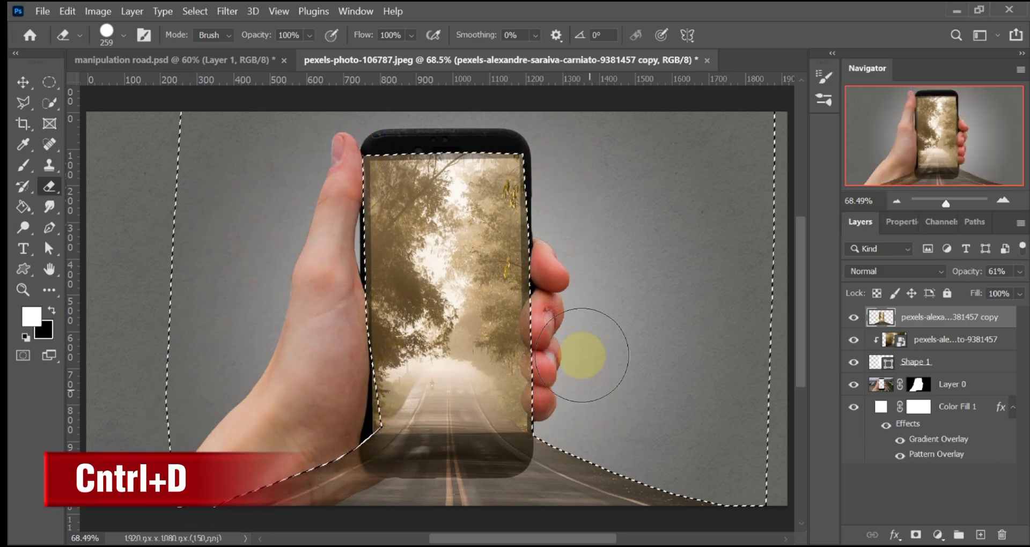
key("ctrl+d")
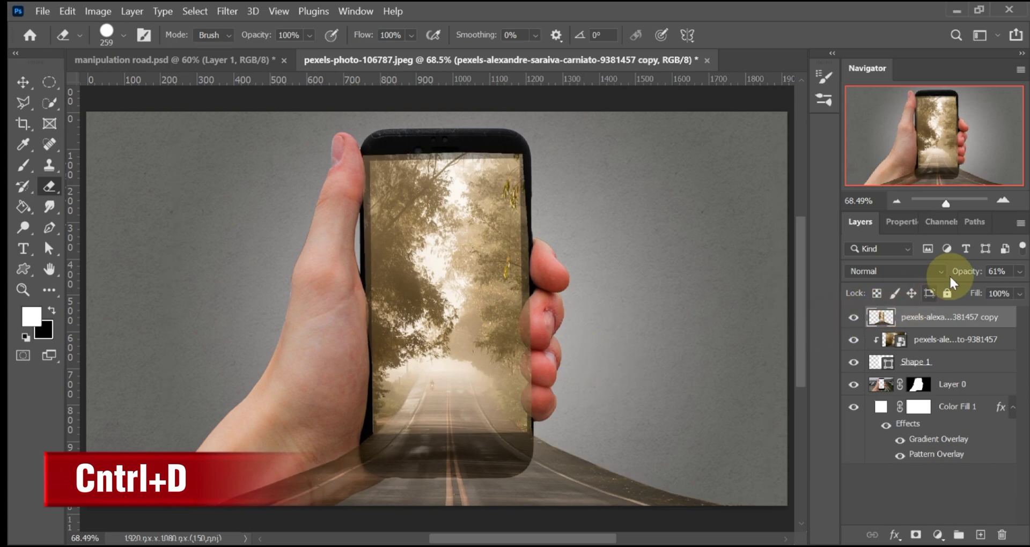
Set the road photo copy's opacity to 100% and erase its overhang along the phone screen's top and side edges
left_click_drag(960, 276, 992, 273)
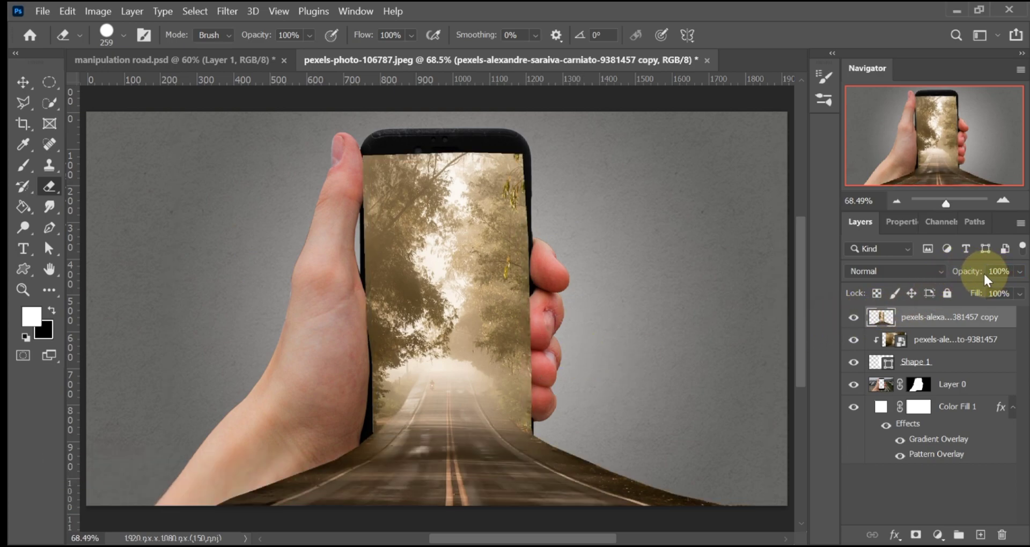
left_click(514, 181)
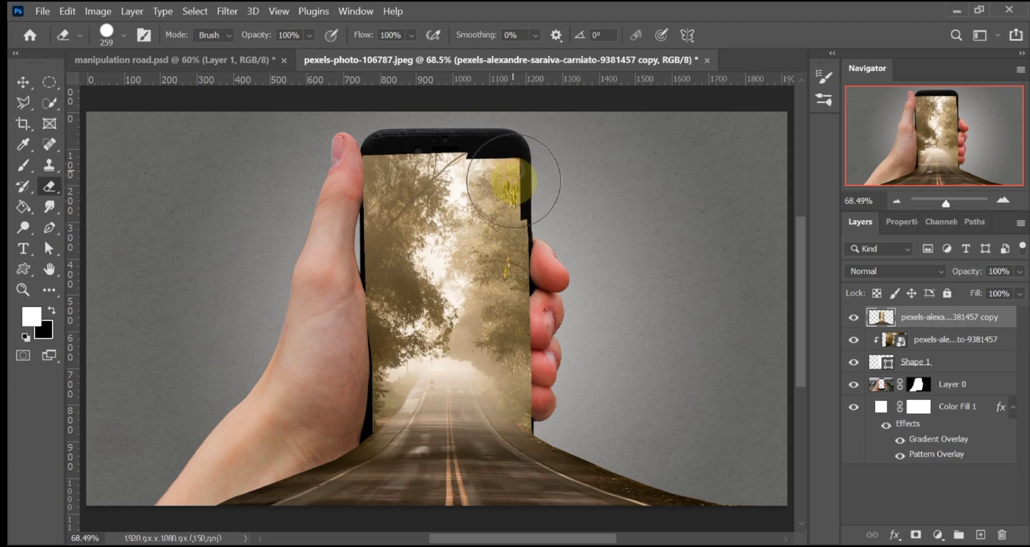
left_click_drag(514, 181, 527, 376)
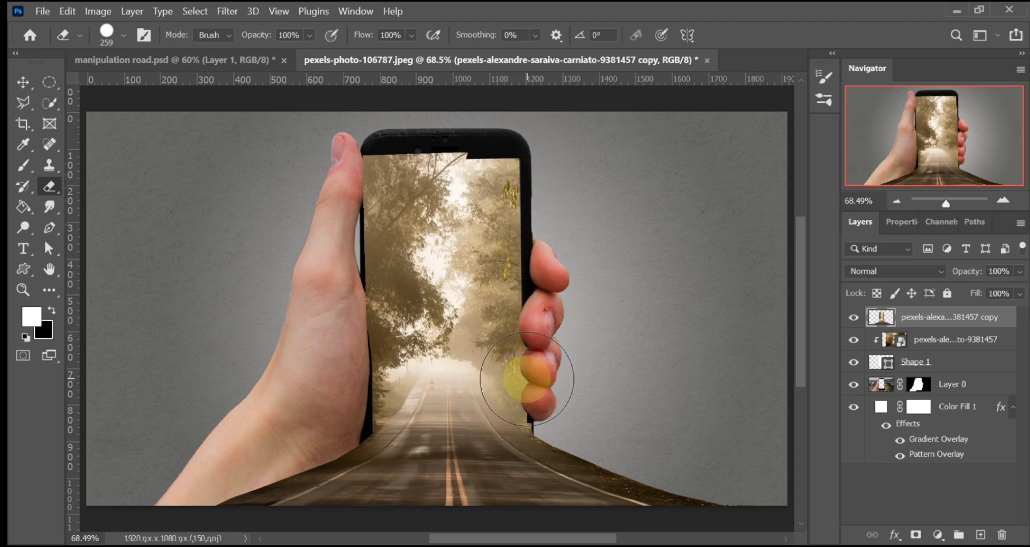
mouse_move(483, 207)
left_mouse_down()
mouse_move(483, 163)
mouse_move(378, 158)
mouse_move(363, 220)
mouse_move(356, 373)
left_mouse_up()
left_click(500, 300)
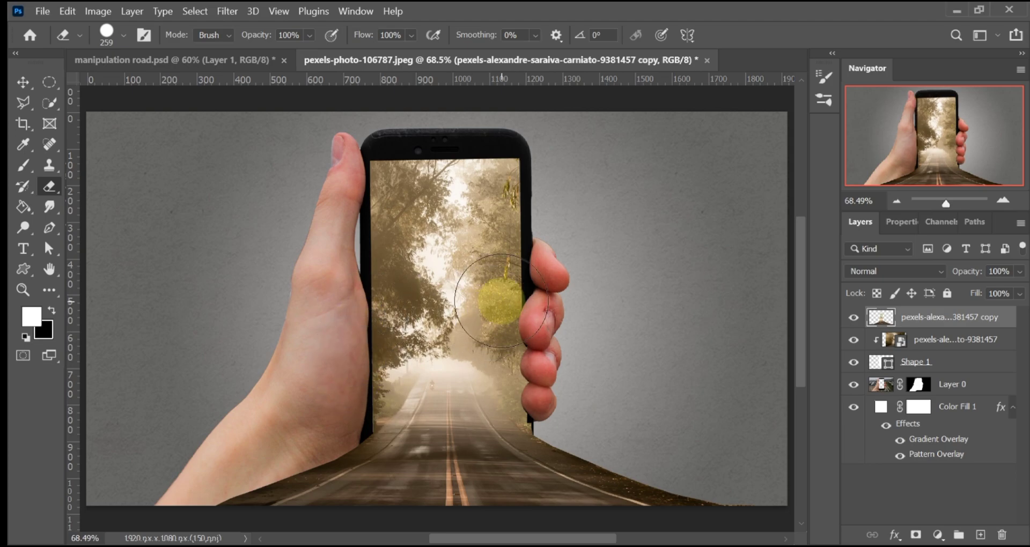
mouse_move(507, 296)
left_mouse_down()
mouse_move(563, 323)
mouse_move(544, 326)
mouse_move(525, 297)
mouse_move(523, 268)
mouse_move(553, 347)
left_mouse_up()
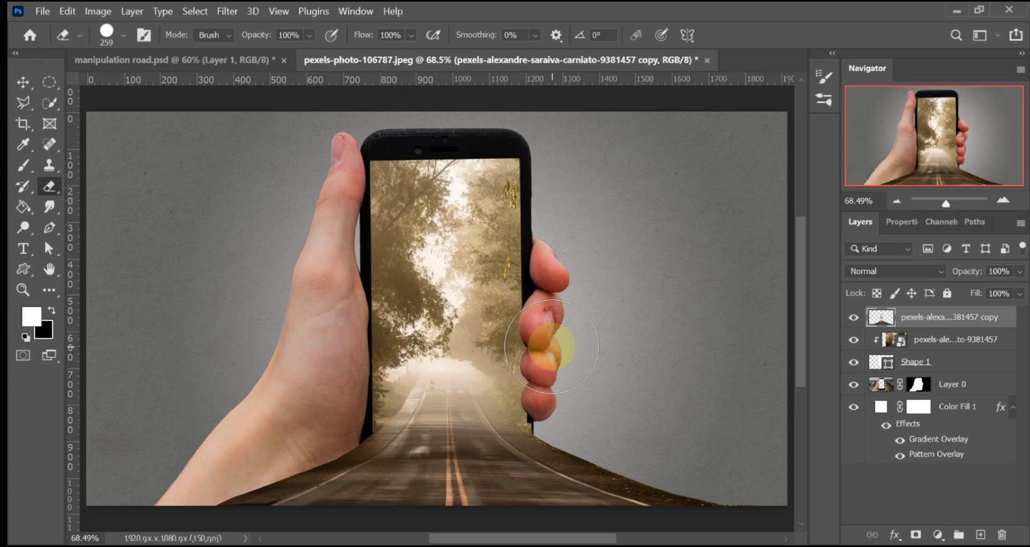
Erase the road copy's leftover over the phone's lower-right frame below the fingers with a 40 px hard eraser
key("z")
left_click(534, 432)
left_click(514, 437)
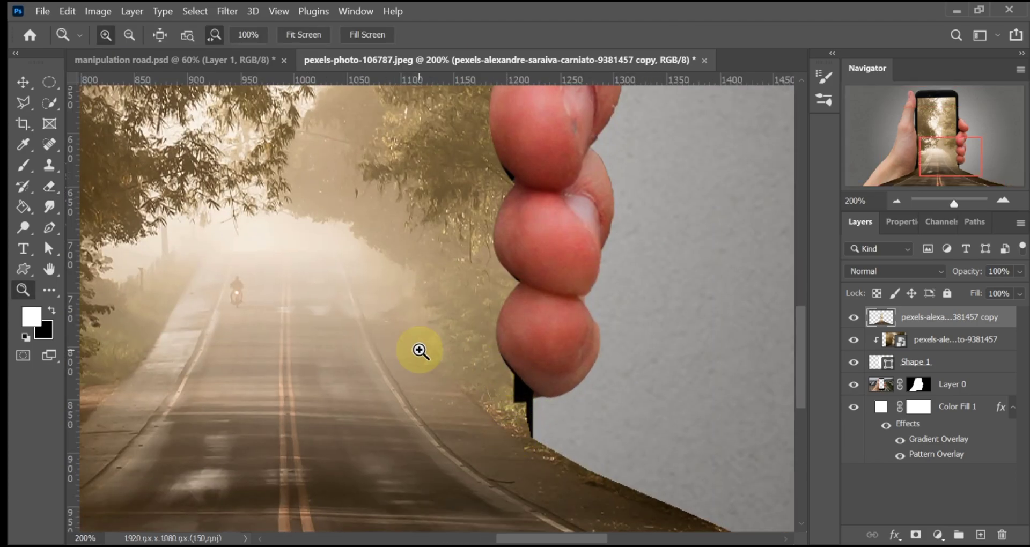
key("e")
right_click(527, 360)
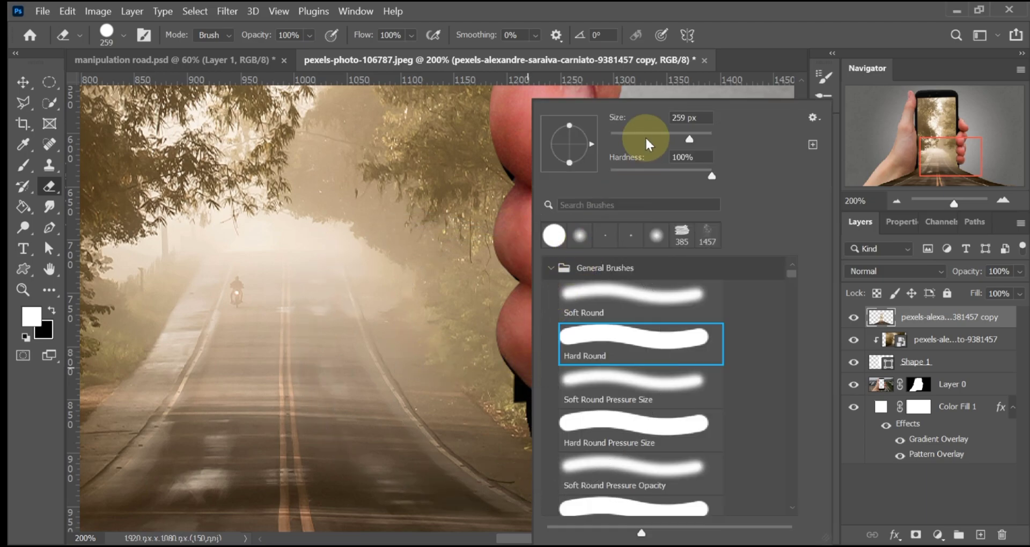
left_click_drag(645, 136, 631, 136)
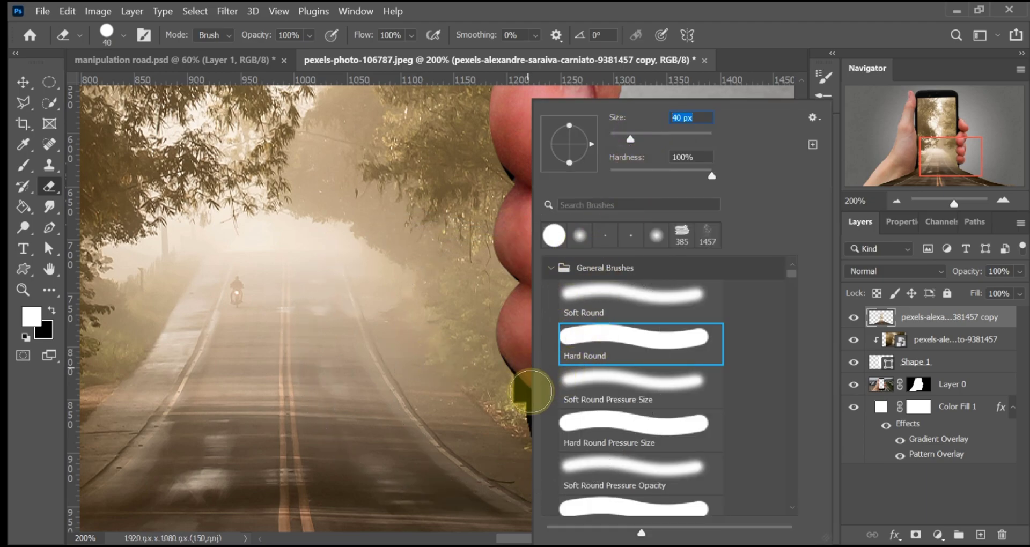
left_click(528, 386)
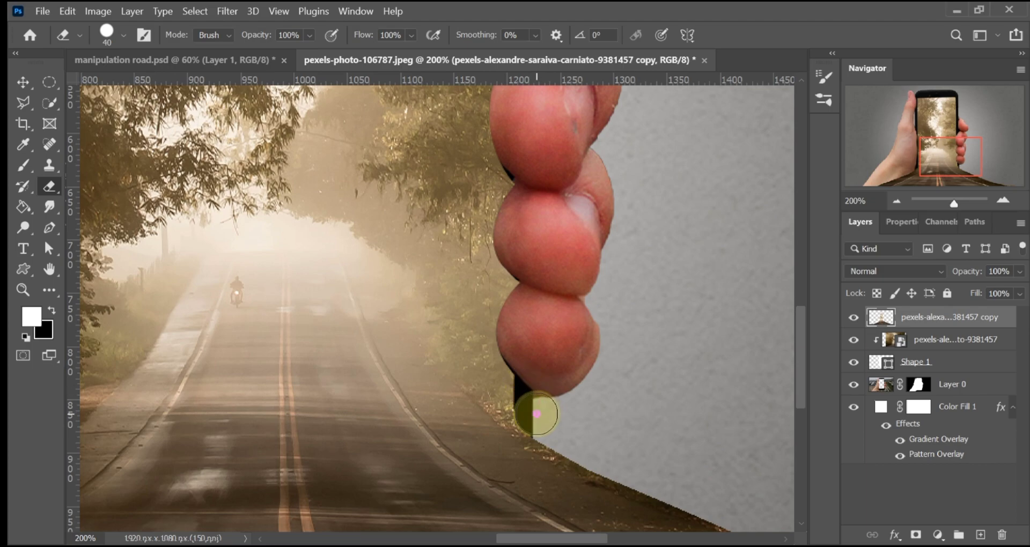
left_click(522, 333)
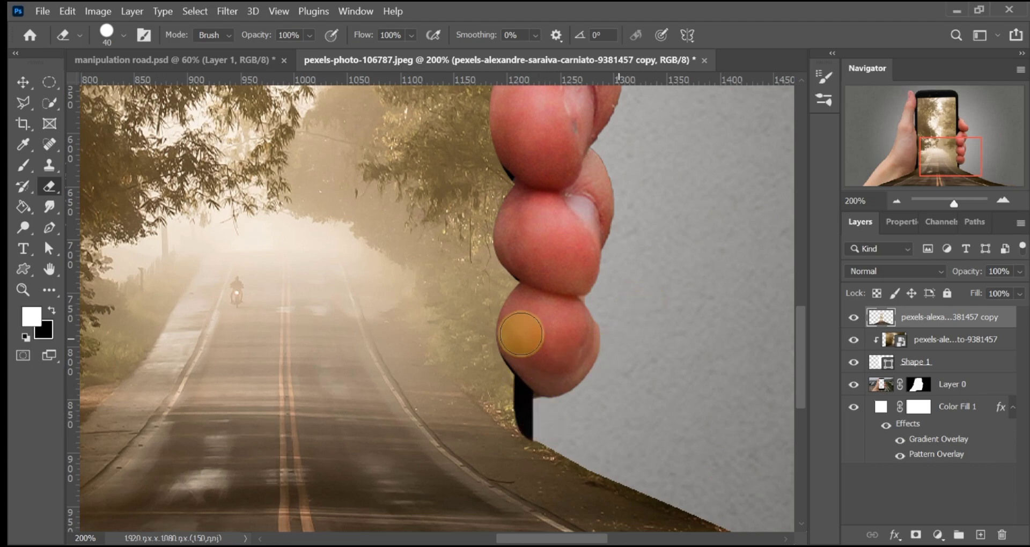
key("ctrl+0")
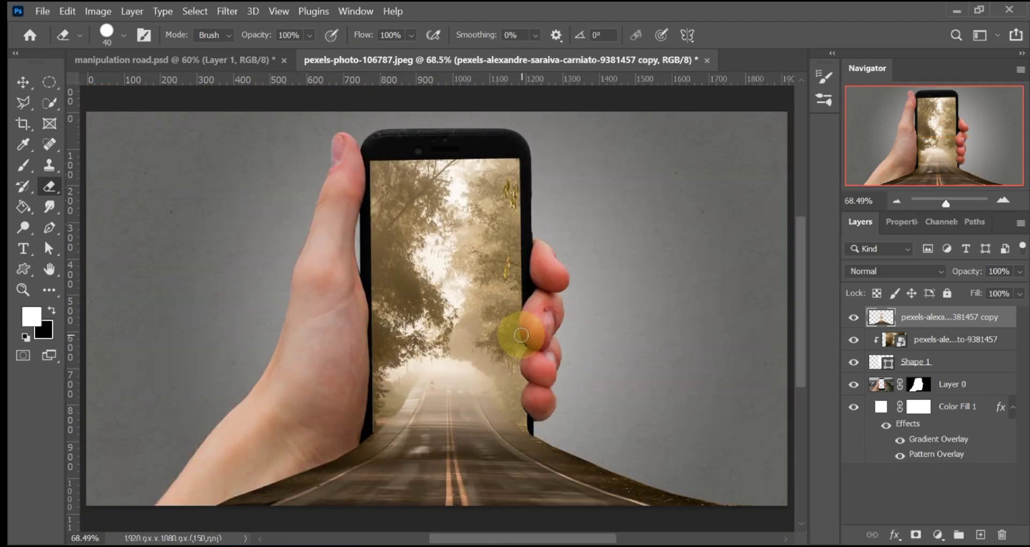
Add a Brightness/Contrast adjustment layer above the clipped road photo with brightness 13
key("v")
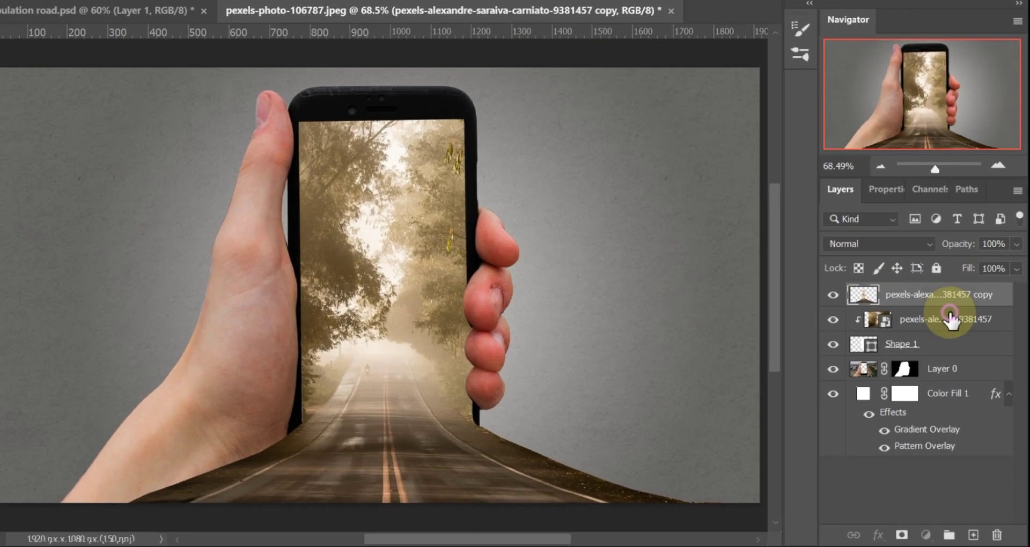
left_click(954, 340)
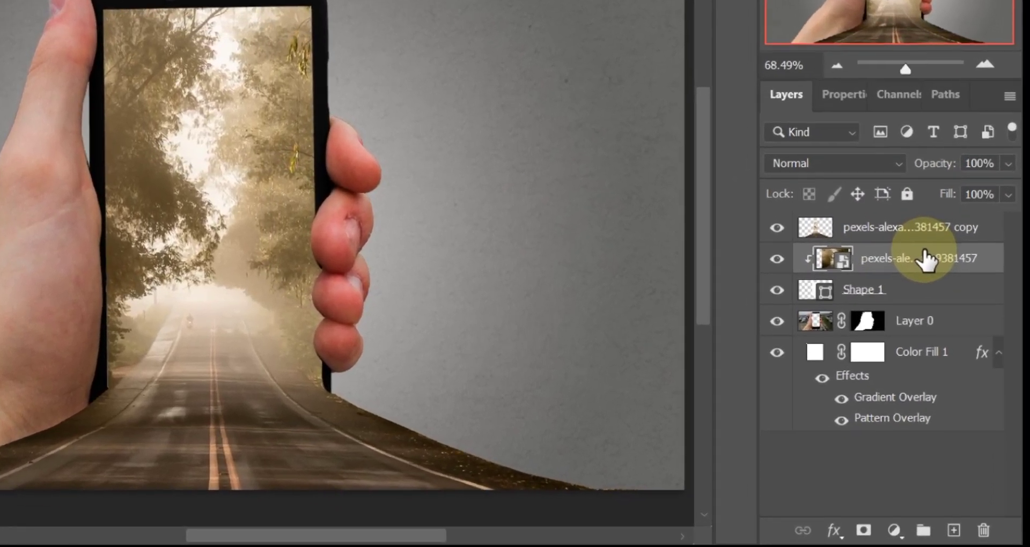
left_click(866, 527)
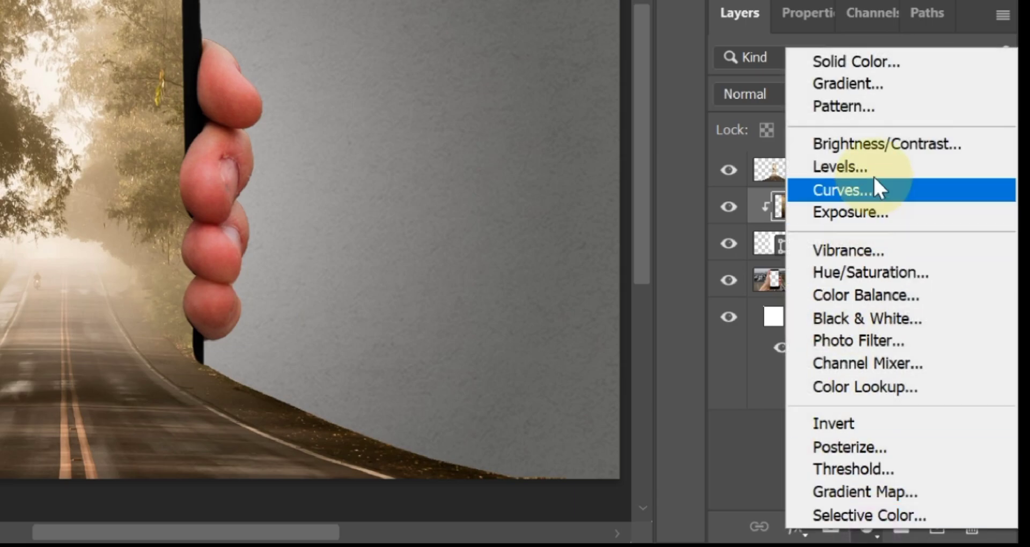
left_click(874, 145)
left_click_drag(856, 171, 864, 177)
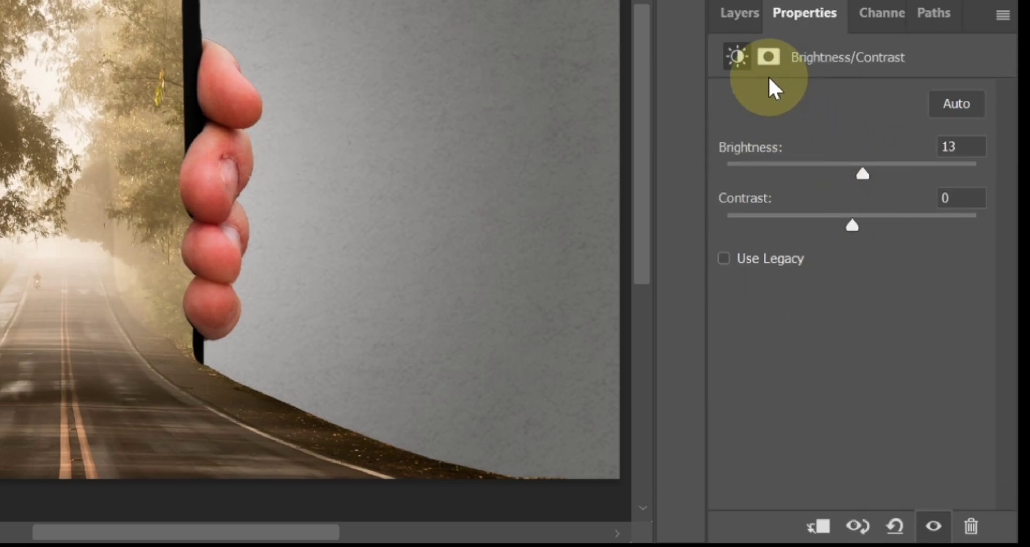
left_click(744, 18)
Add a Brightness/Contrast adjustment above the road photo copy with brightness 16, and clip it to that layer
left_click(860, 179)
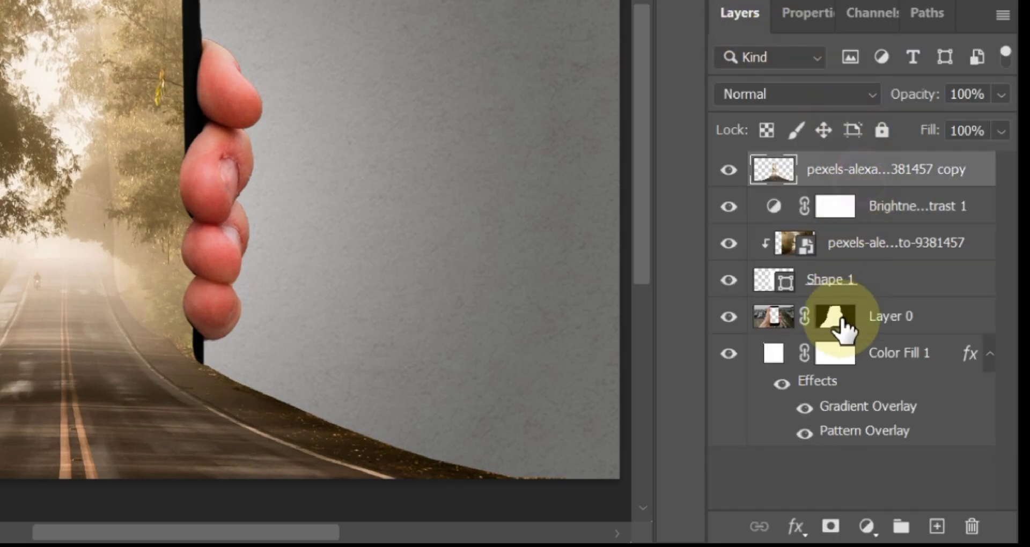
left_click(867, 527)
left_click(867, 134)
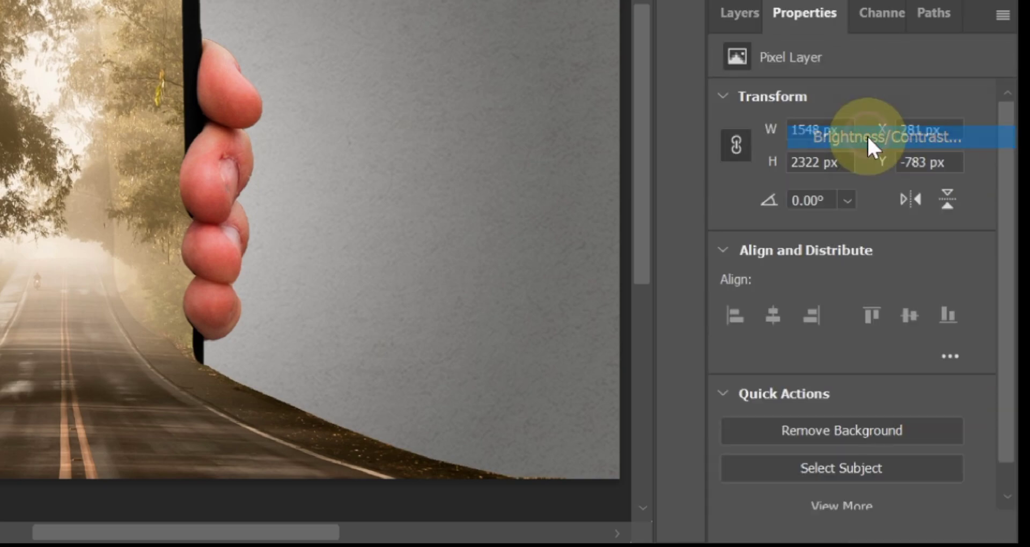
left_click_drag(855, 170, 865, 170)
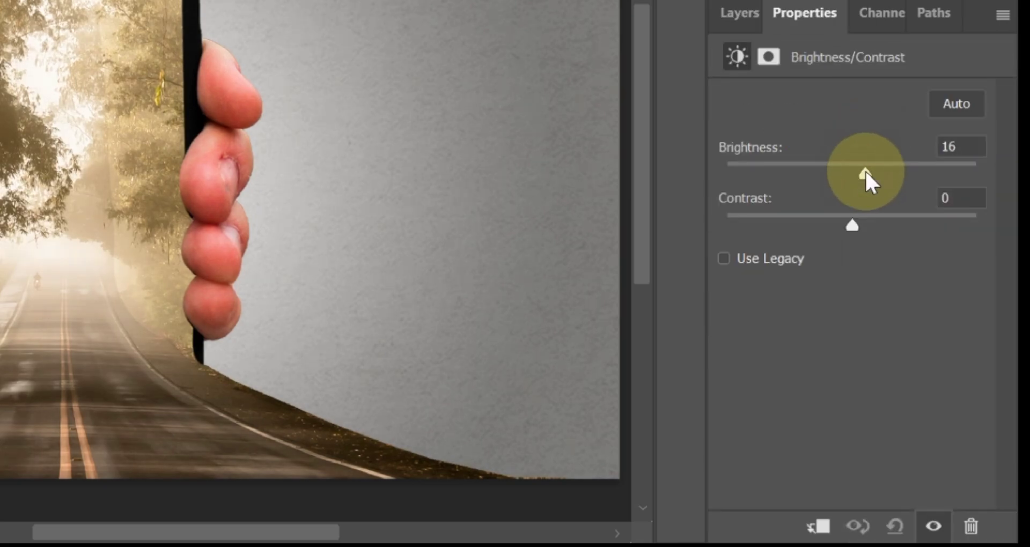
left_click(819, 529)
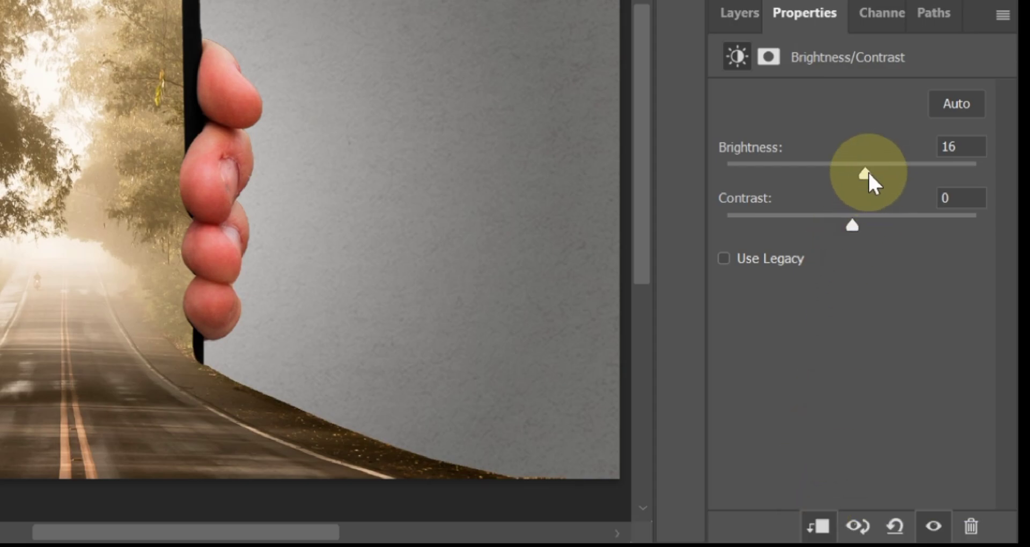
left_click_drag(869, 173, 866, 175)
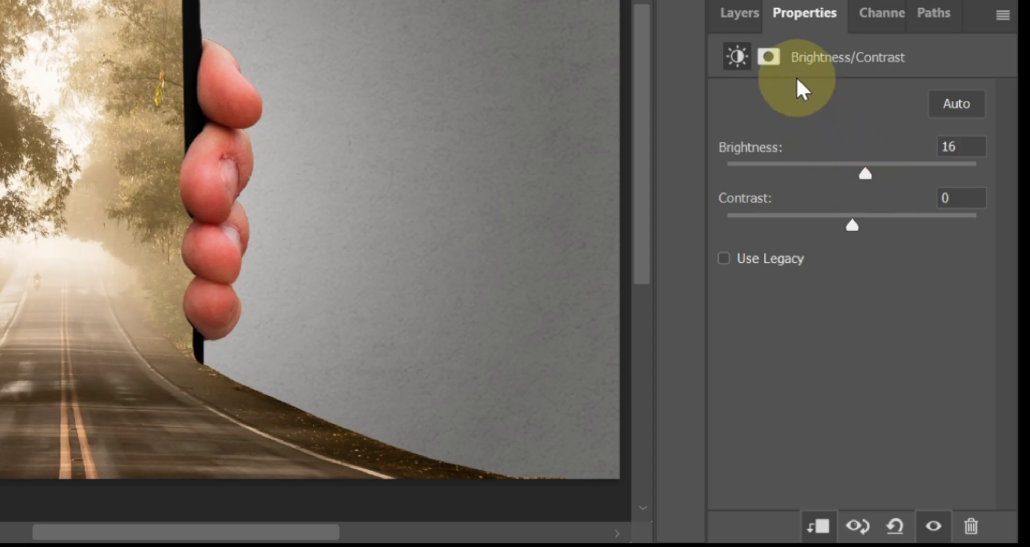
left_click(738, 14)
Place the embedded image pexels-pat-whelen-8650940 above the topmost Brightness/Contrast adjustment layer
left_click(857, 243)
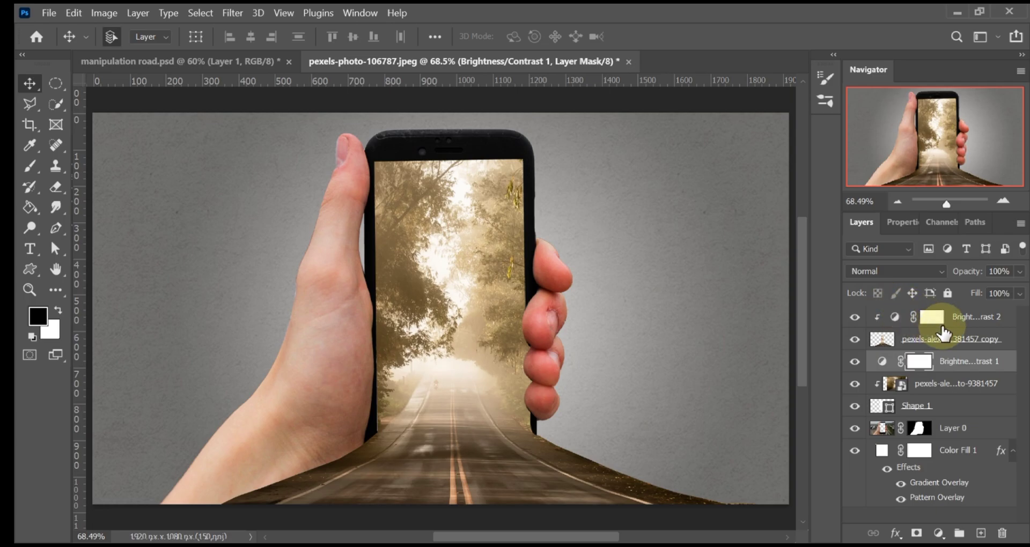
left_click(973, 320)
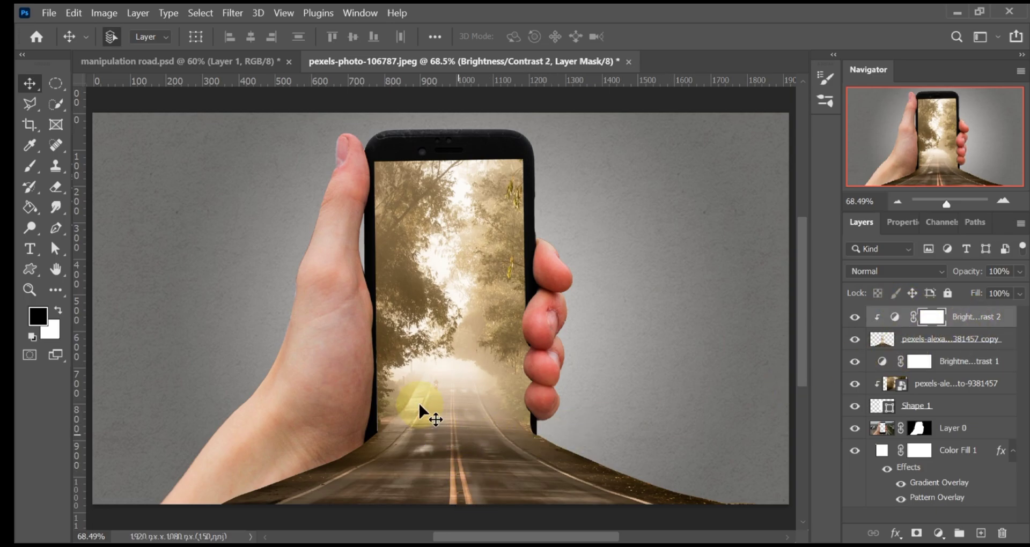
left_click(49, 13)
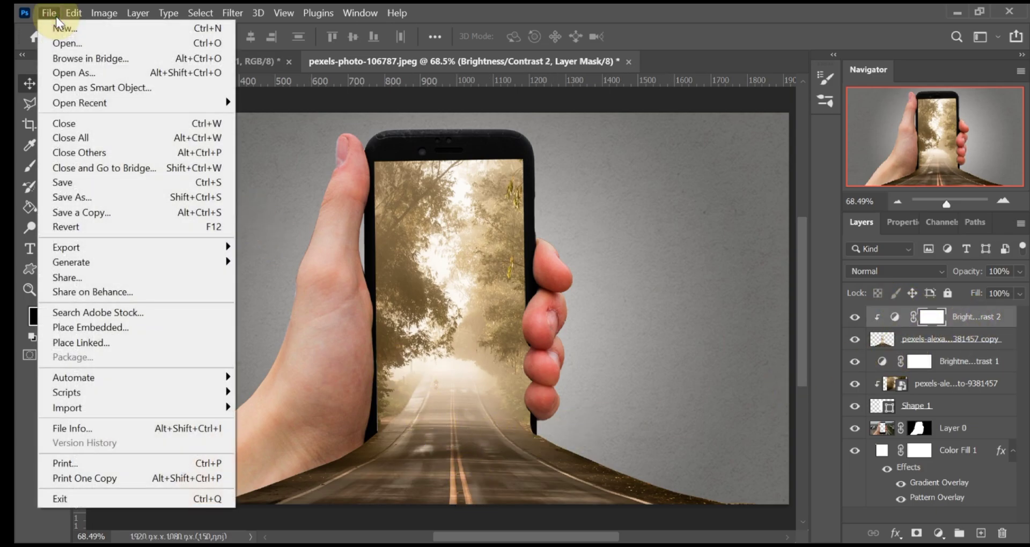
left_click(124, 328)
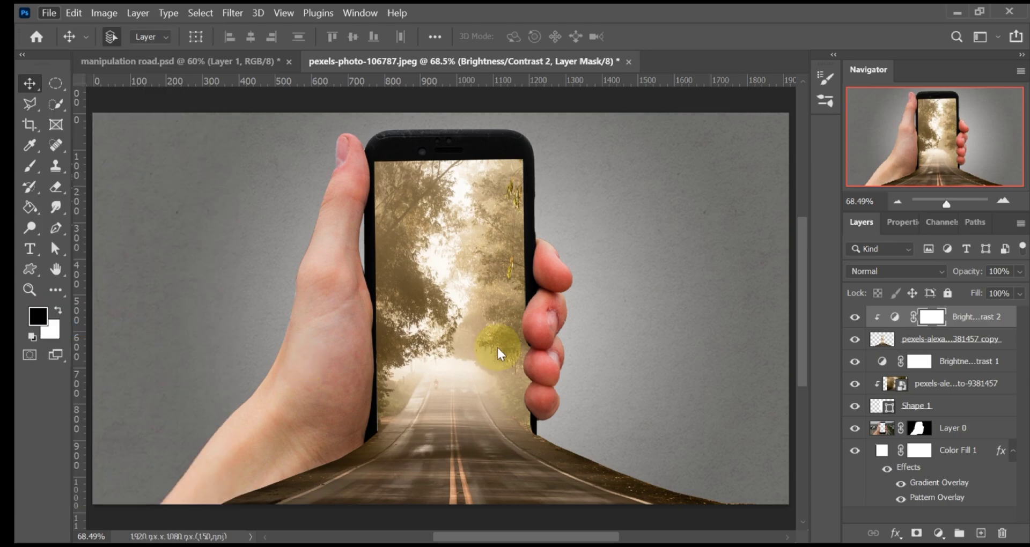
left_click(286, 143)
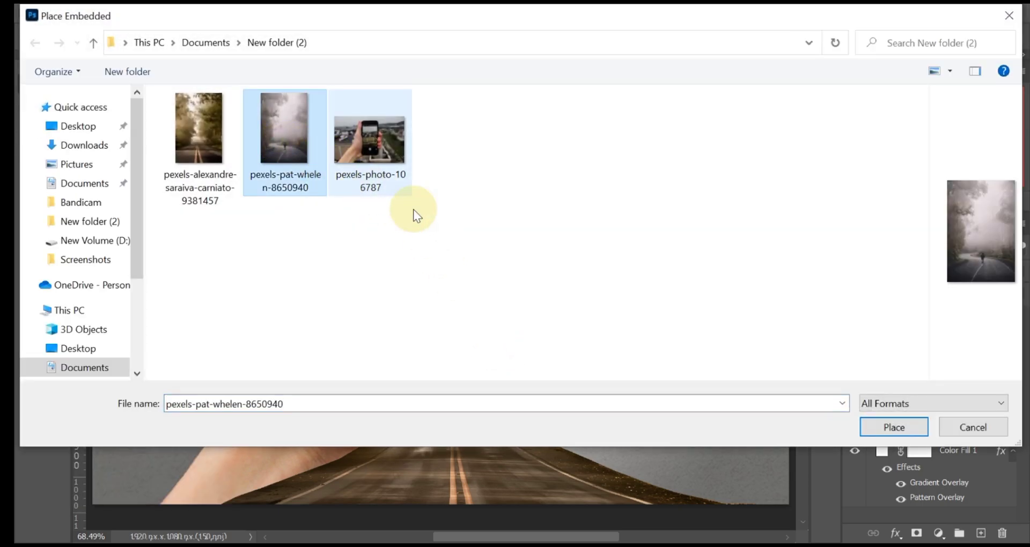
left_click(874, 429)
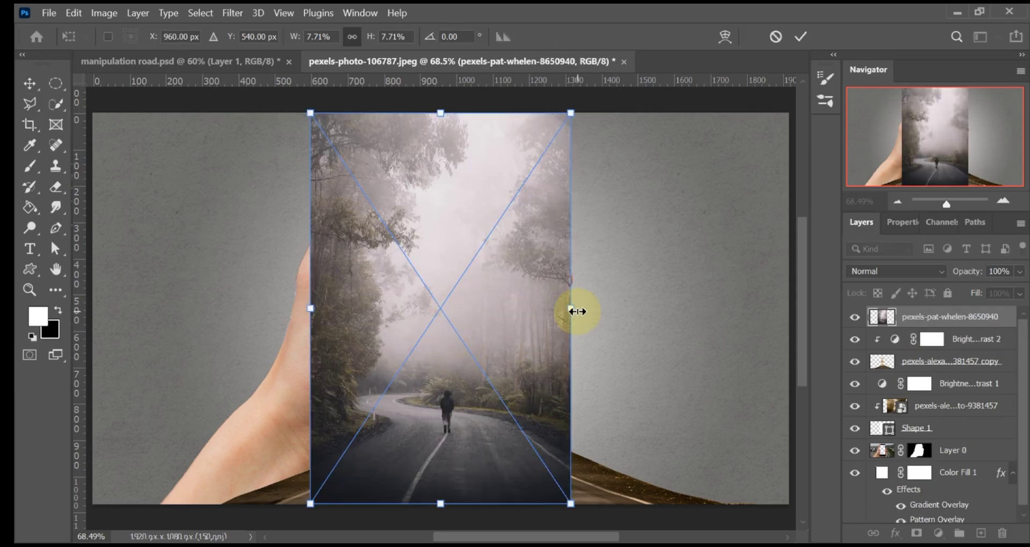
Scale the placed forest road photo to 17.33% and move it up so the walking man sits near the canvas centre
left_click_drag(572, 309, 685, 326)
left_click_drag(564, 349, 510, 266)
left_click_drag(630, 175, 795, 199)
left_click_drag(602, 428, 538, 346)
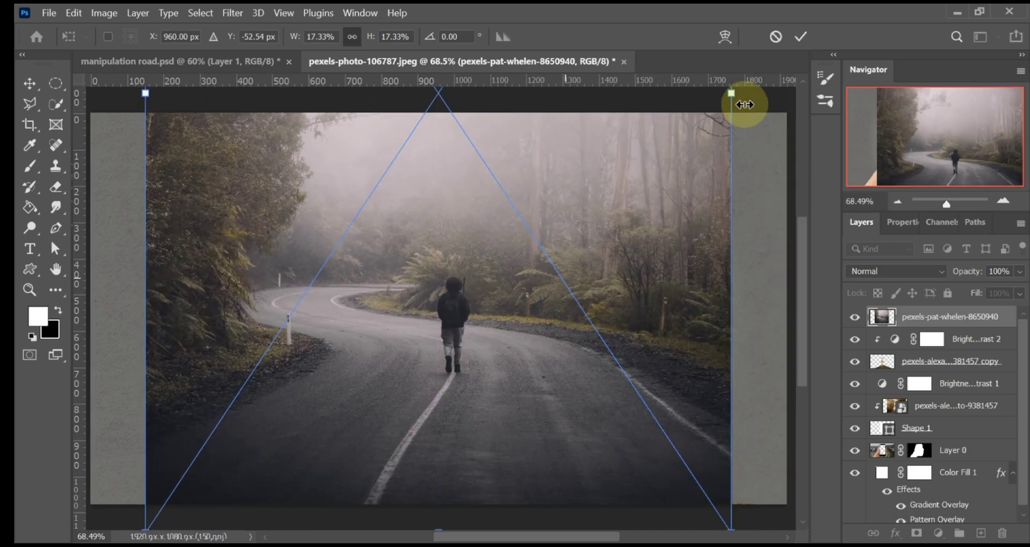
left_click(800, 36)
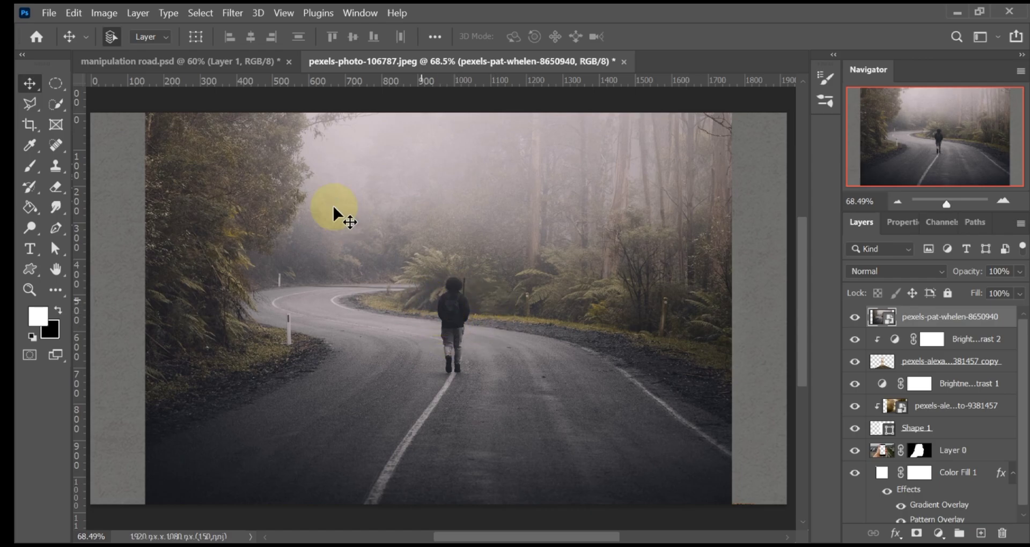
Select the walking man with Select Subject and subtract the road line, leg gap and excess beside his head using a 6 px Quick Selection brush
left_click(56, 104)
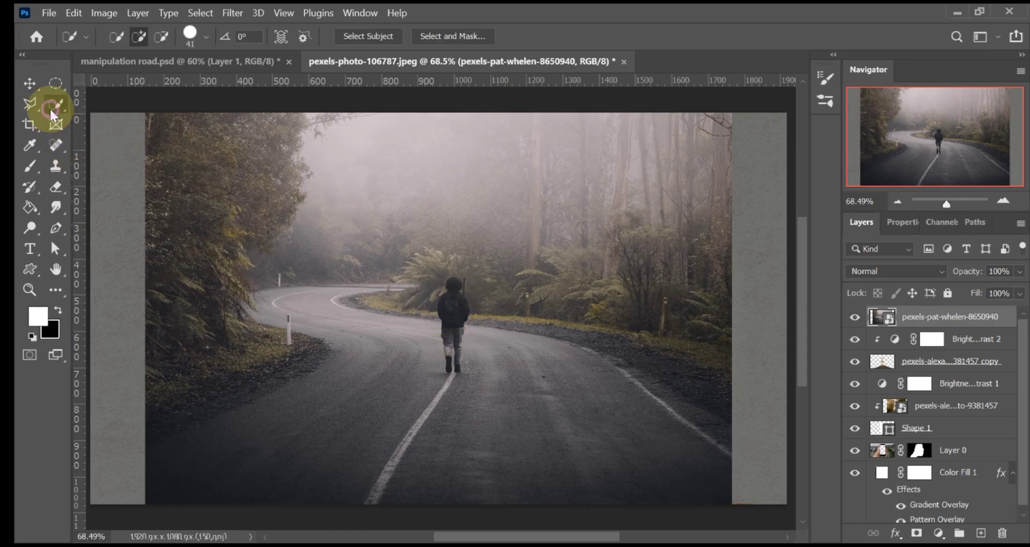
left_click(356, 37)
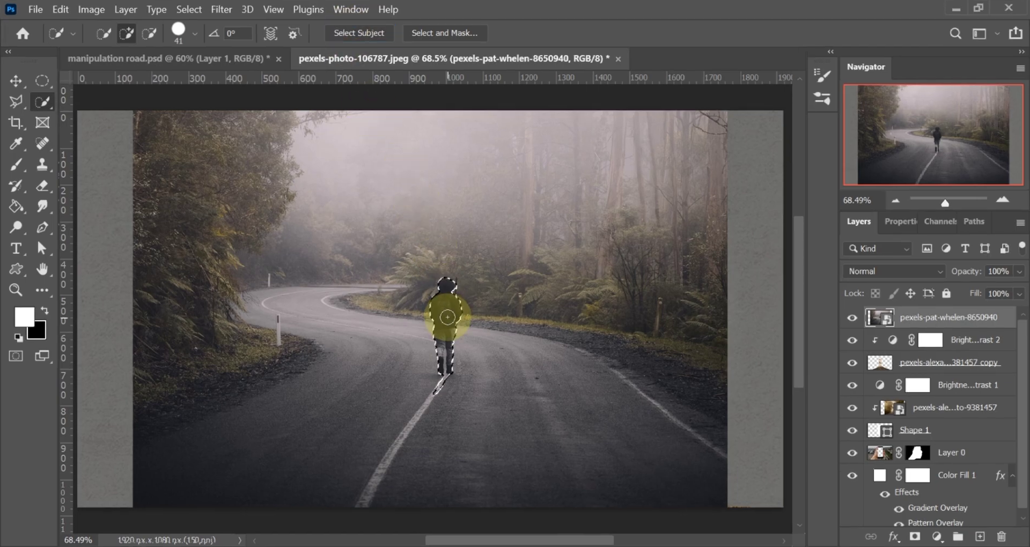
key("z")
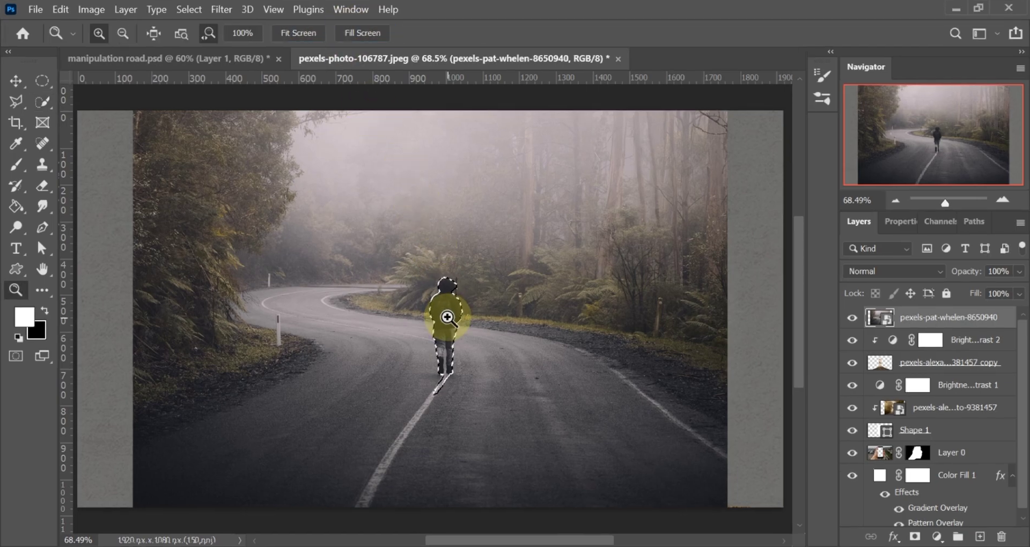
left_click(448, 317)
left_click(451, 316)
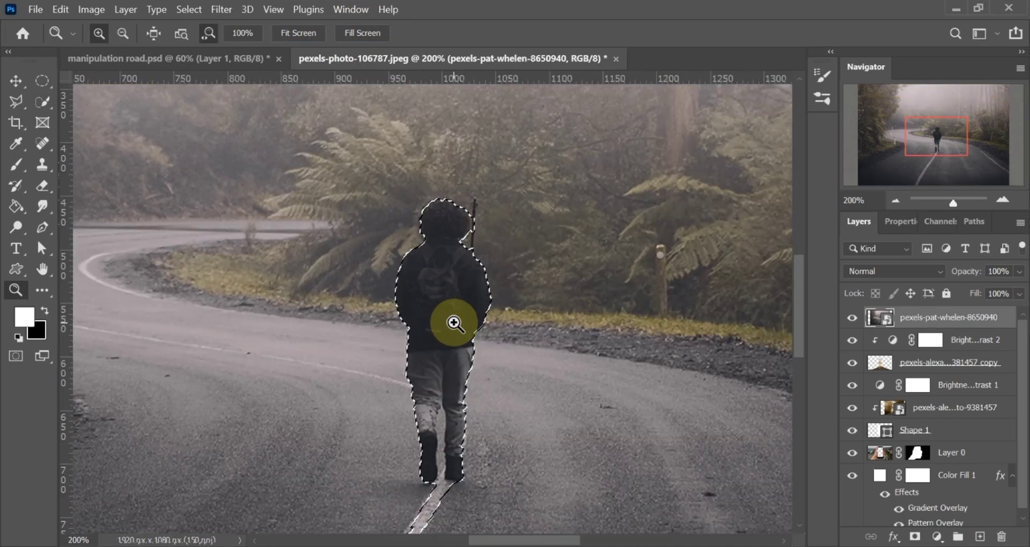
left_click(43, 102)
left_click(150, 34)
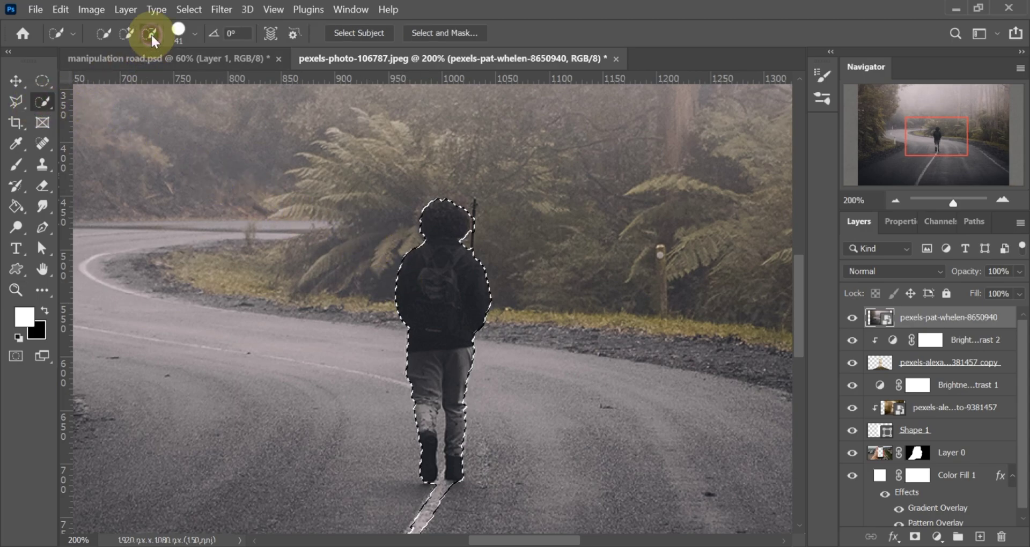
left_click(194, 33)
left_click_drag(142, 79, 110, 79)
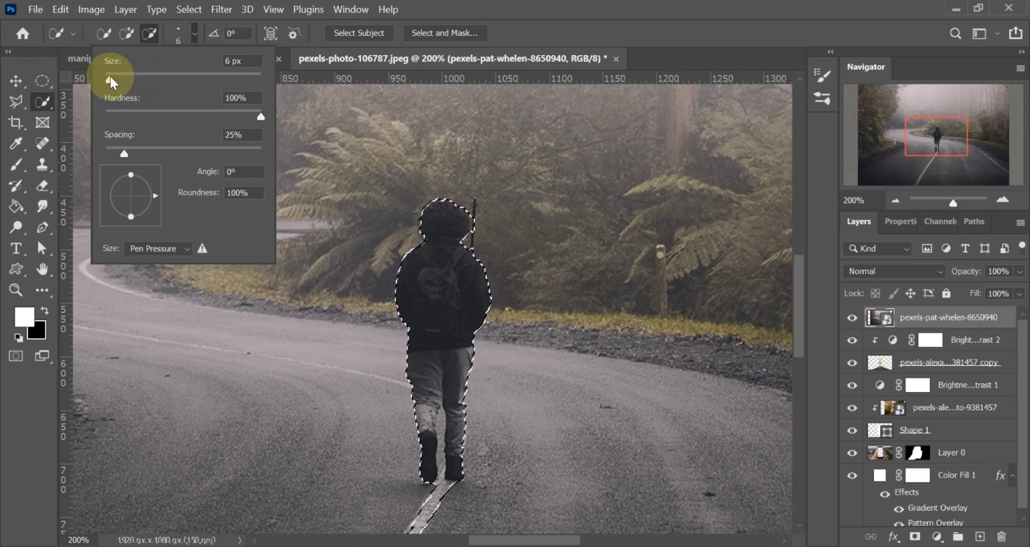
left_click(443, 412)
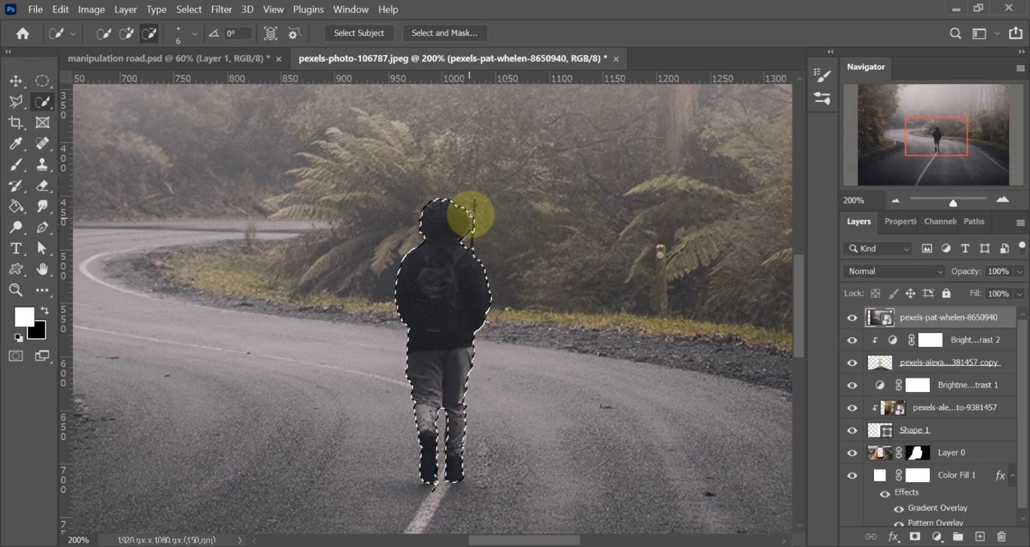
mouse_move(473, 213)
left_mouse_down()
mouse_move(475, 208)
mouse_move(477, 239)
mouse_move(473, 207)
left_mouse_up()
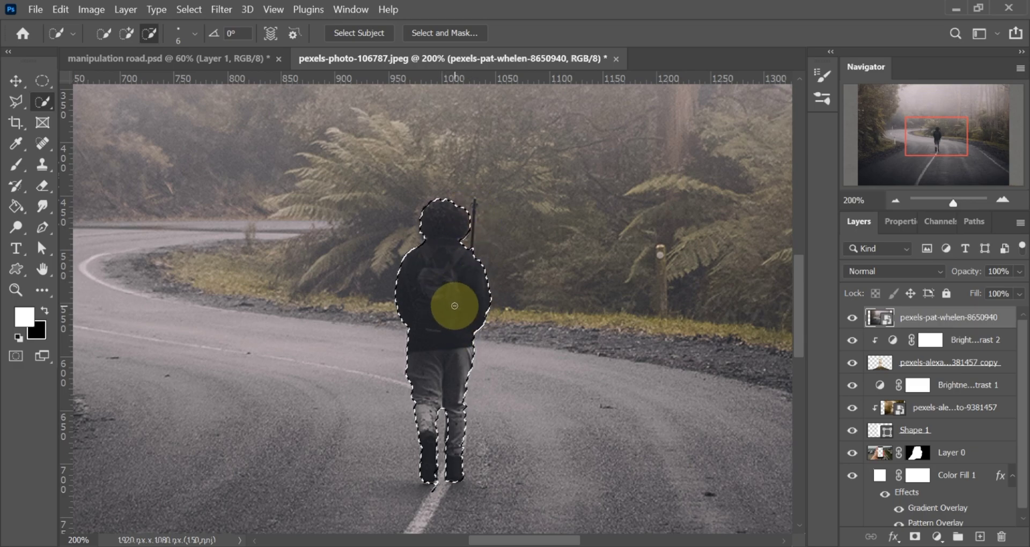
Copy the selected man to a new layer and delete the pexels-pat-whelen-8650940 photo layer
key("ctrl+j")
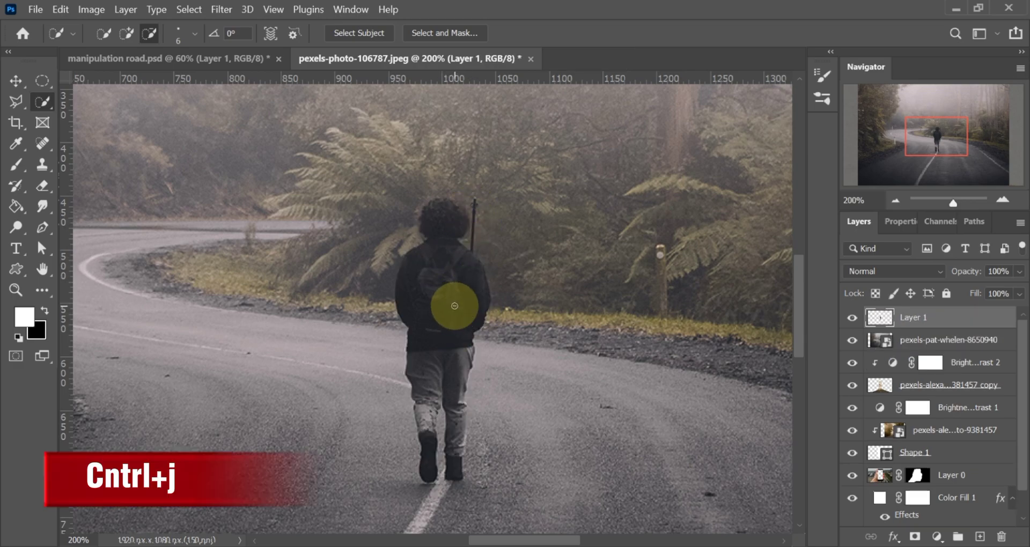
left_click(892, 340)
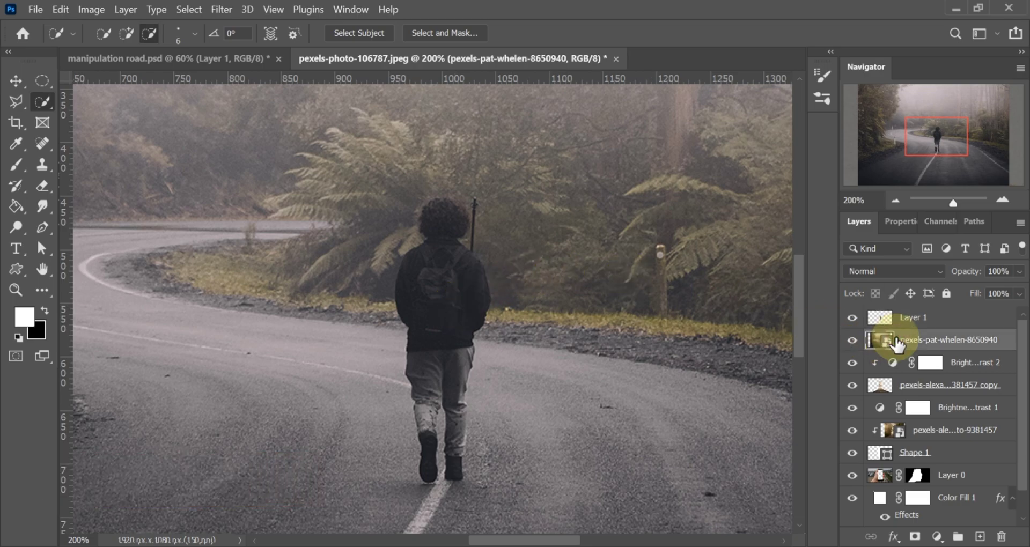
key("Delete")
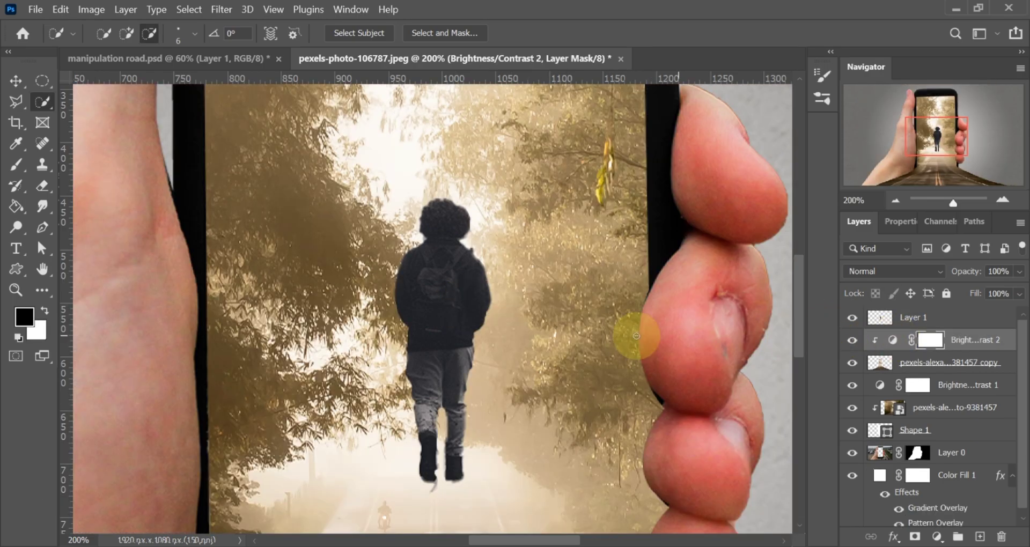
Move the cut-out man down onto the road's centre line in front of the phone and scale him to 138.80%
key("ctrl+0")
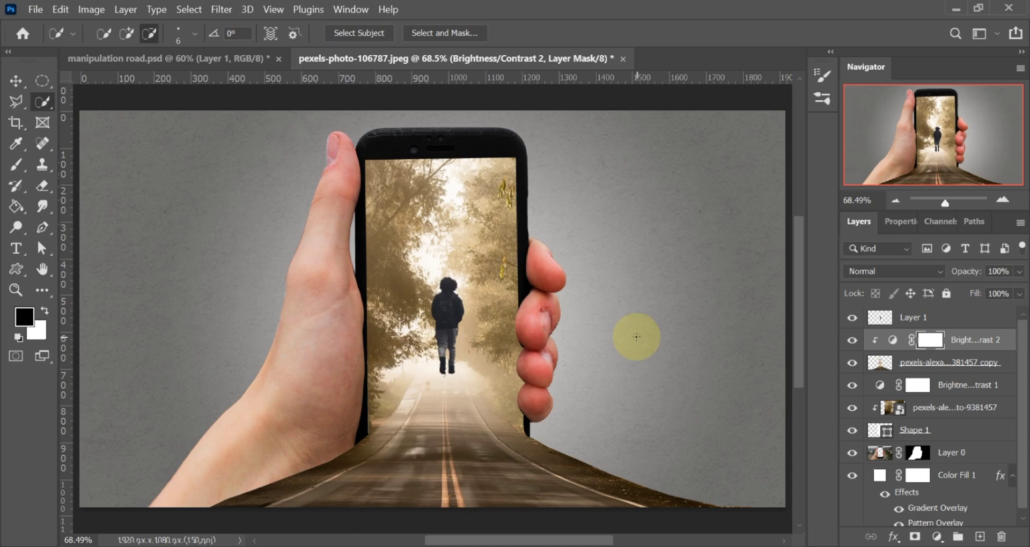
left_click(939, 318)
key("x")
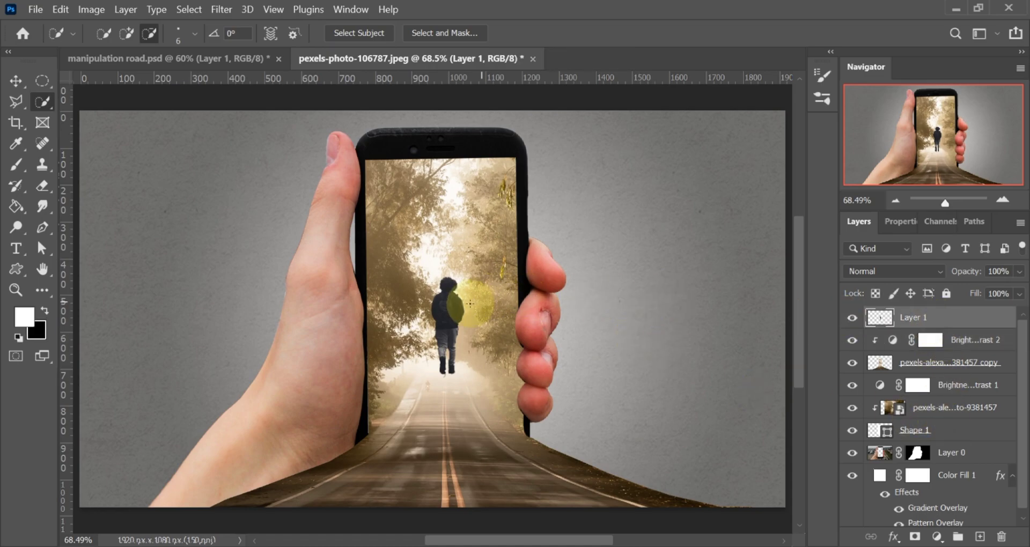
key("v")
mouse_move(444, 337)
left_mouse_down()
mouse_move(438, 432)
mouse_move(483, 451)
mouse_move(453, 485)
mouse_move(456, 424)
mouse_move(455, 440)
left_mouse_up()
key("ctrl+t")
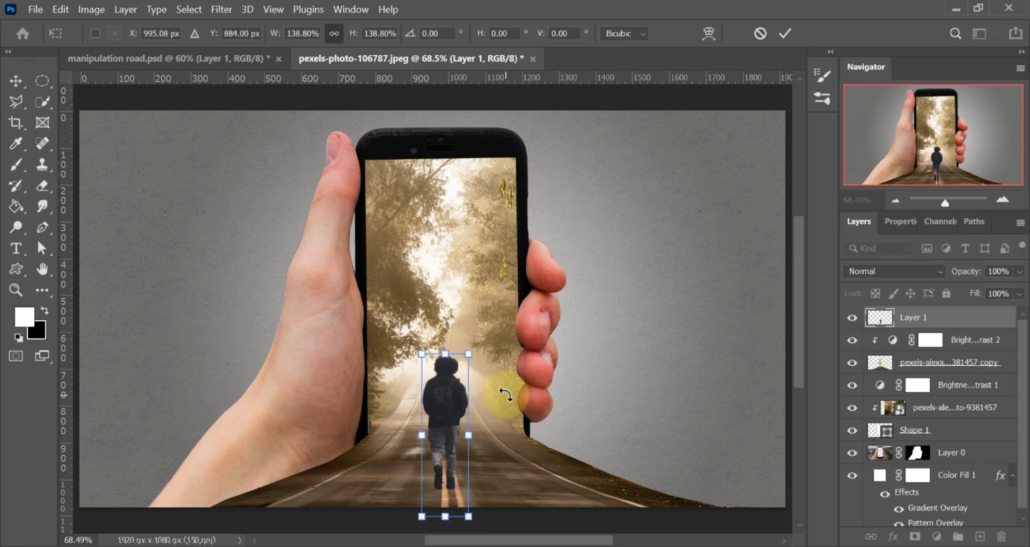
left_click(785, 33)
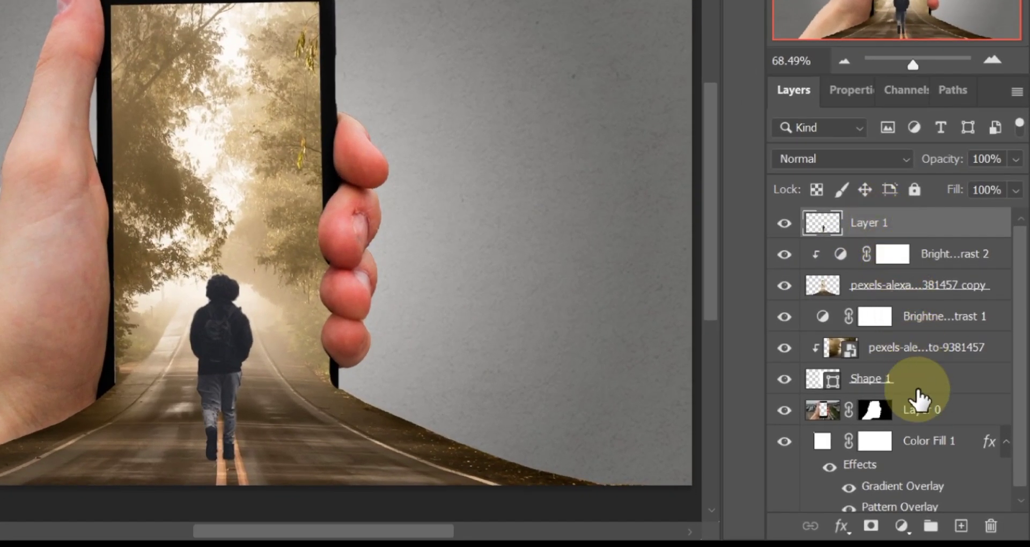
Add a Photo Filter adjustment clipped to the man's layer, using Warming Filter (85) at 56% density
left_click(904, 527)
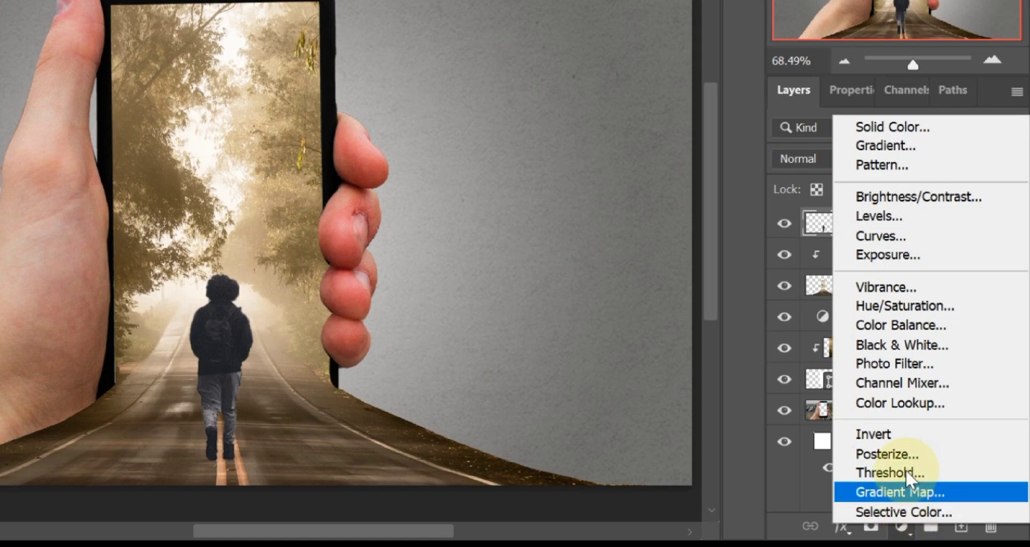
left_click(912, 364)
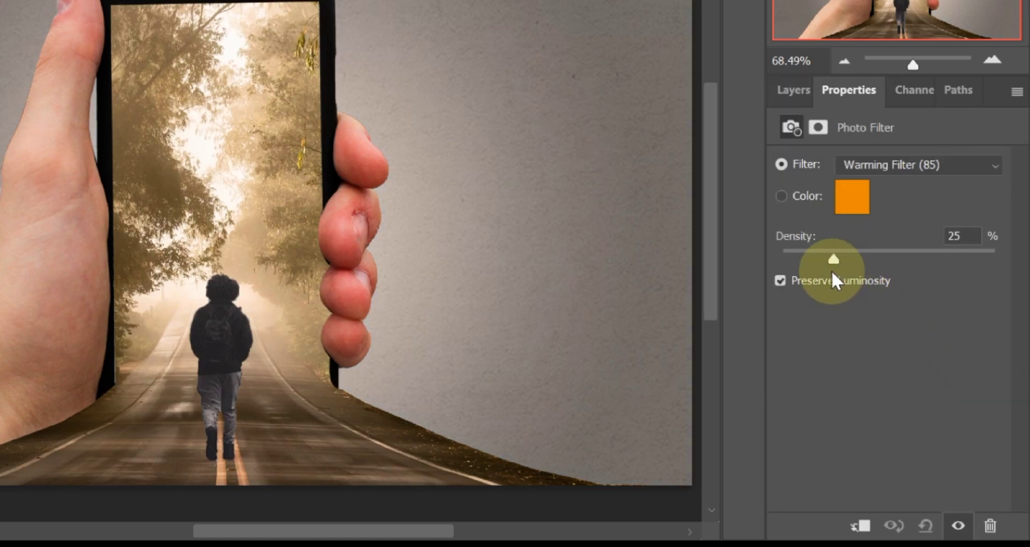
left_click(864, 527)
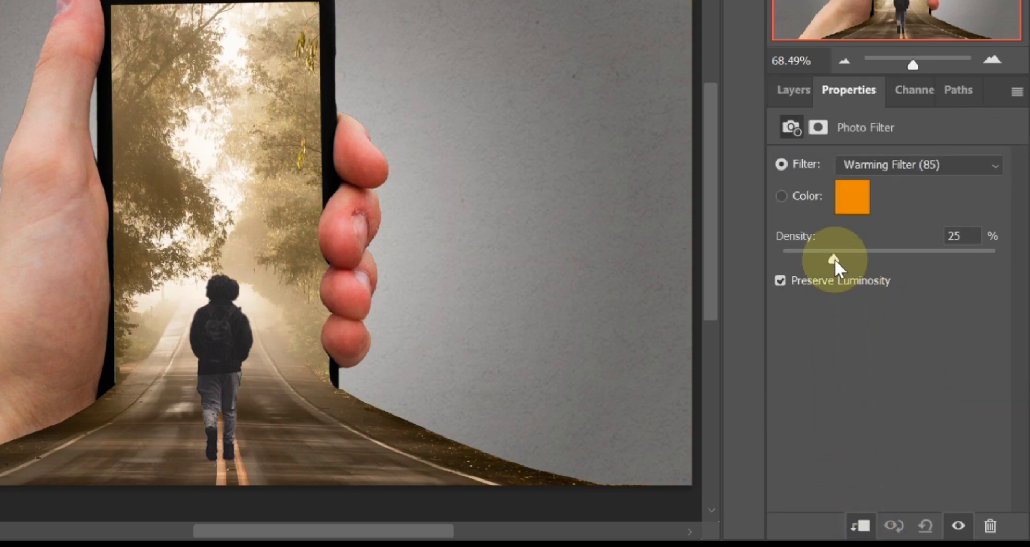
left_click_drag(838, 265, 870, 267)
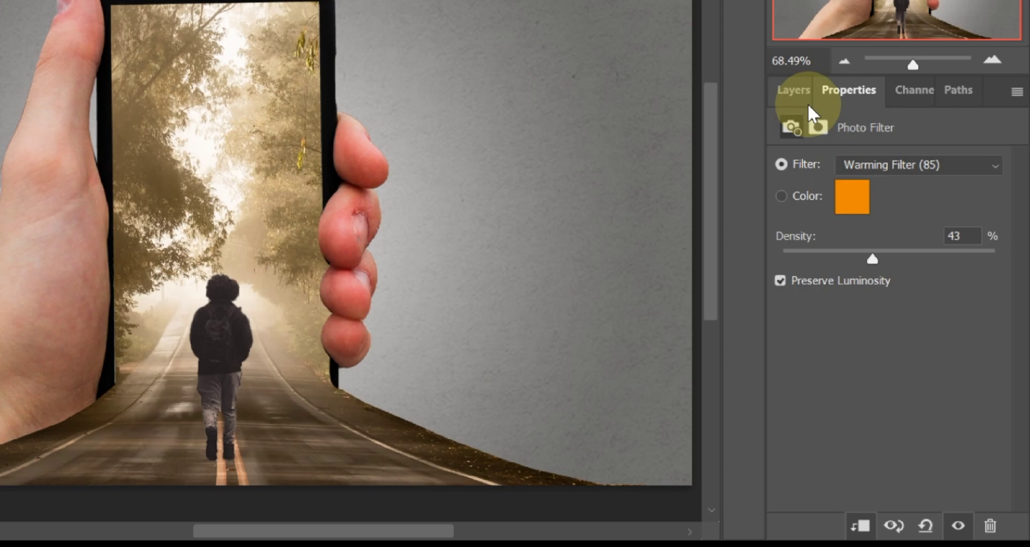
left_click_drag(873, 260, 907, 274)
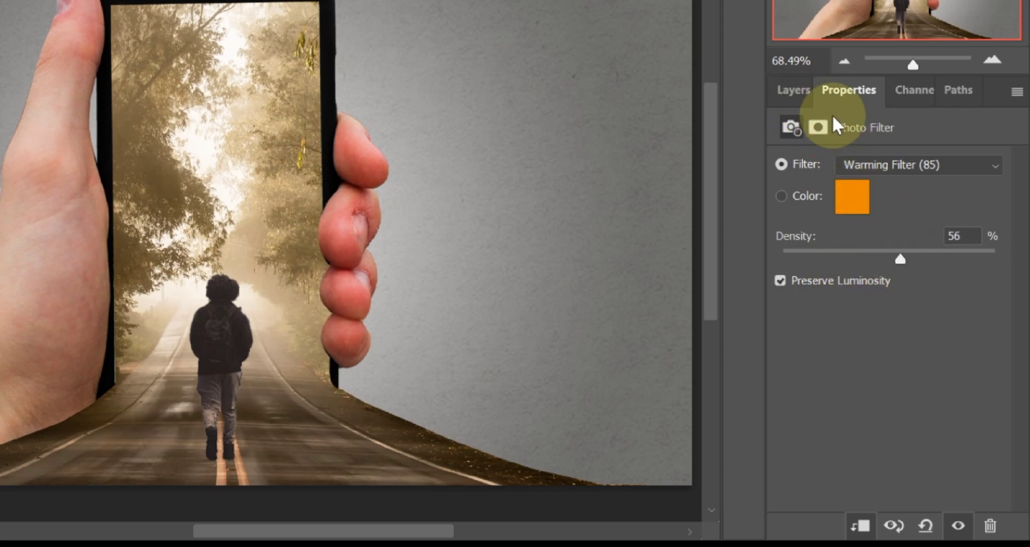
left_click(794, 92)
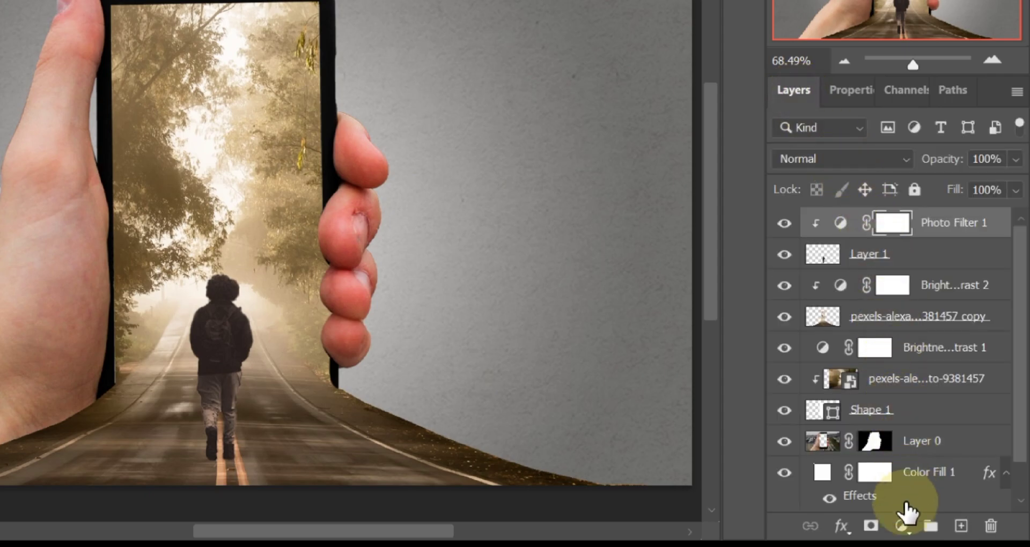
Add a Brightness/Contrast adjustment with brightness 24 above the photo filter and clip it to the man's layer
left_click(902, 525)
left_click(896, 198)
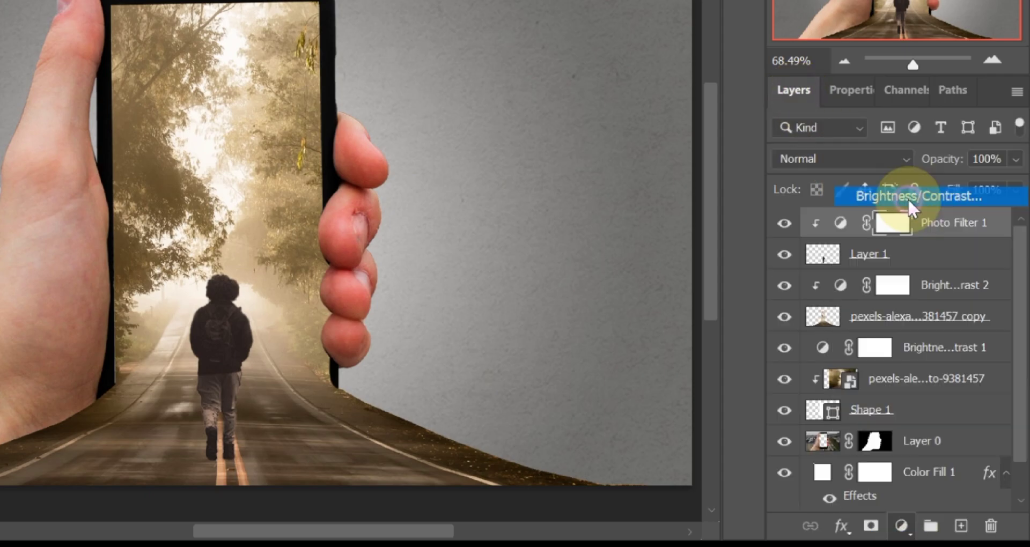
left_click_drag(892, 230, 902, 238)
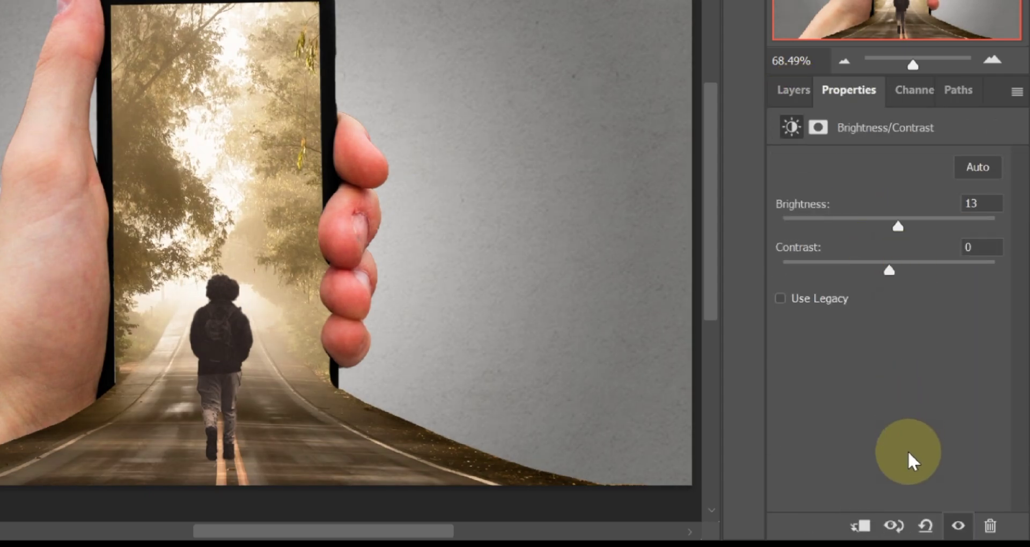
left_click(860, 526)
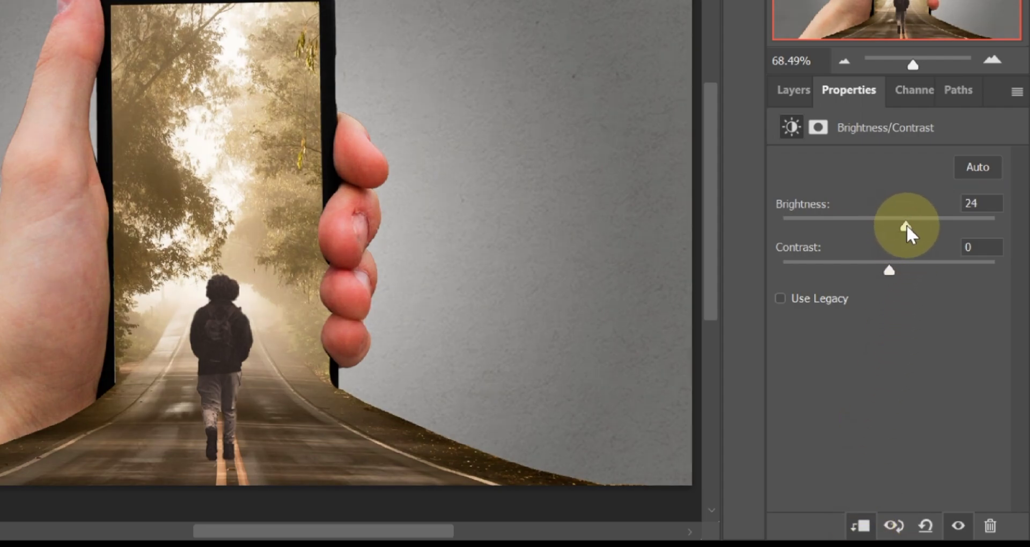
left_click(790, 91)
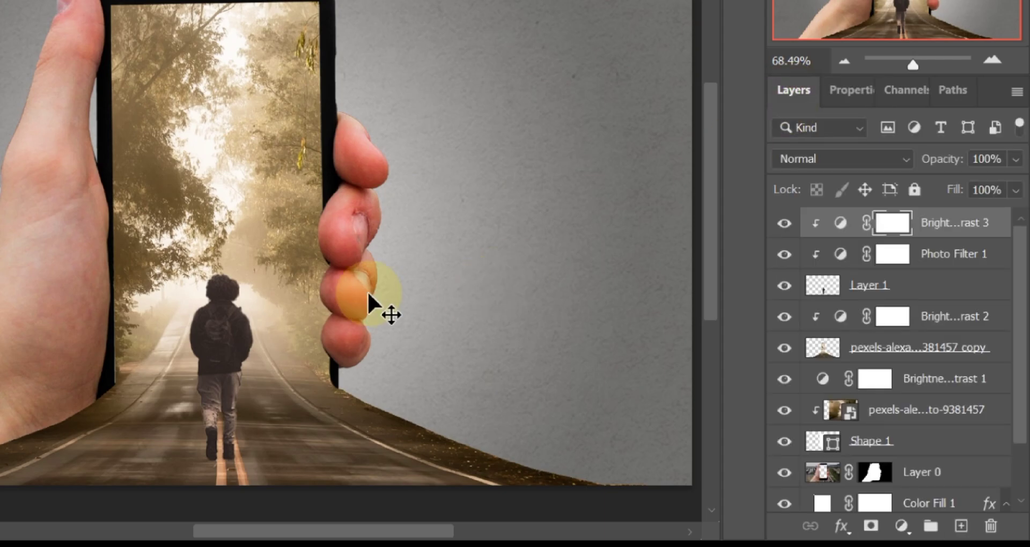